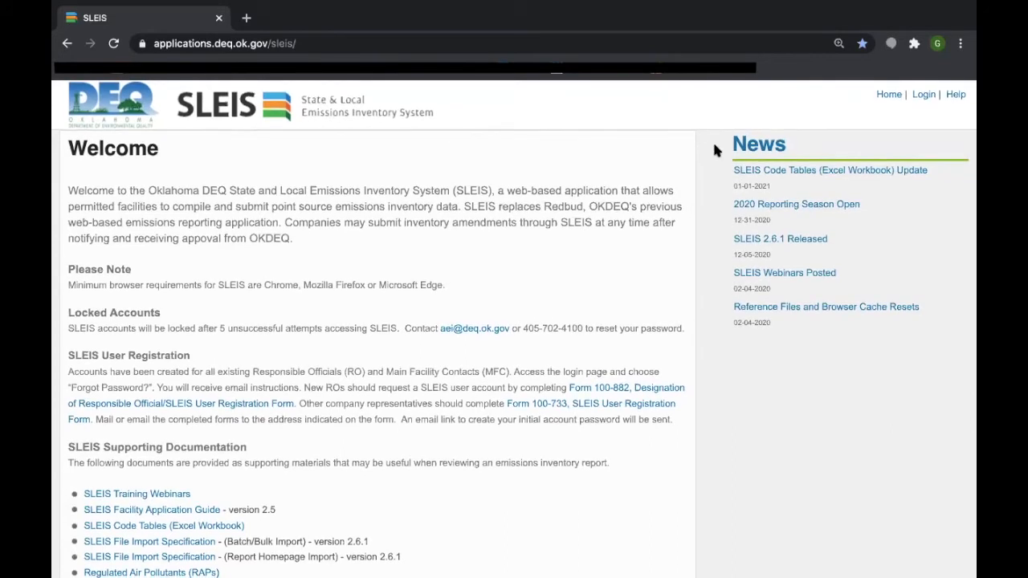
Log in with the prefilled credentials and open the facilities of TEST - OK DEQ AQ COMPANY - C.
left_click(924, 95)
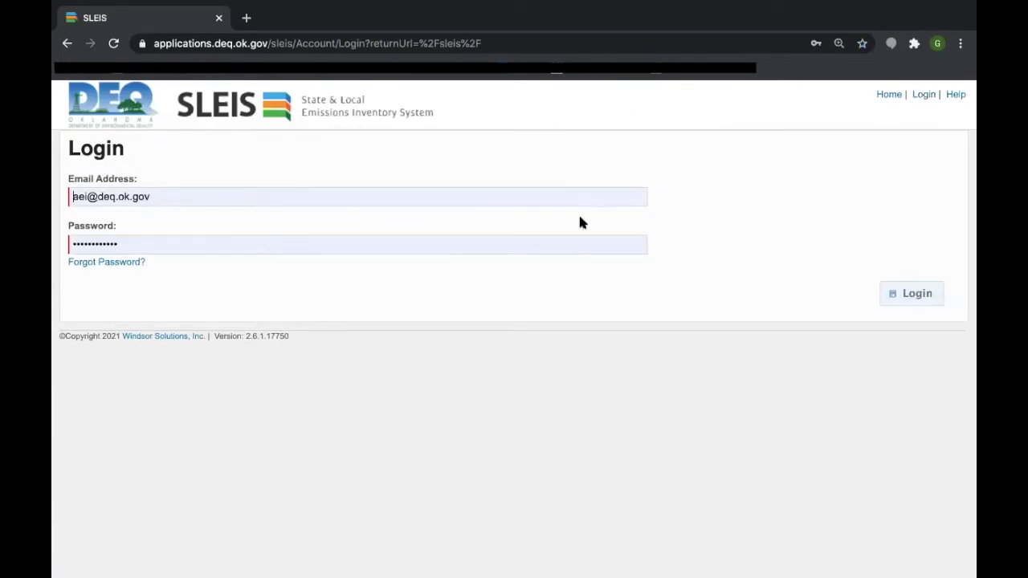
left_click(915, 295)
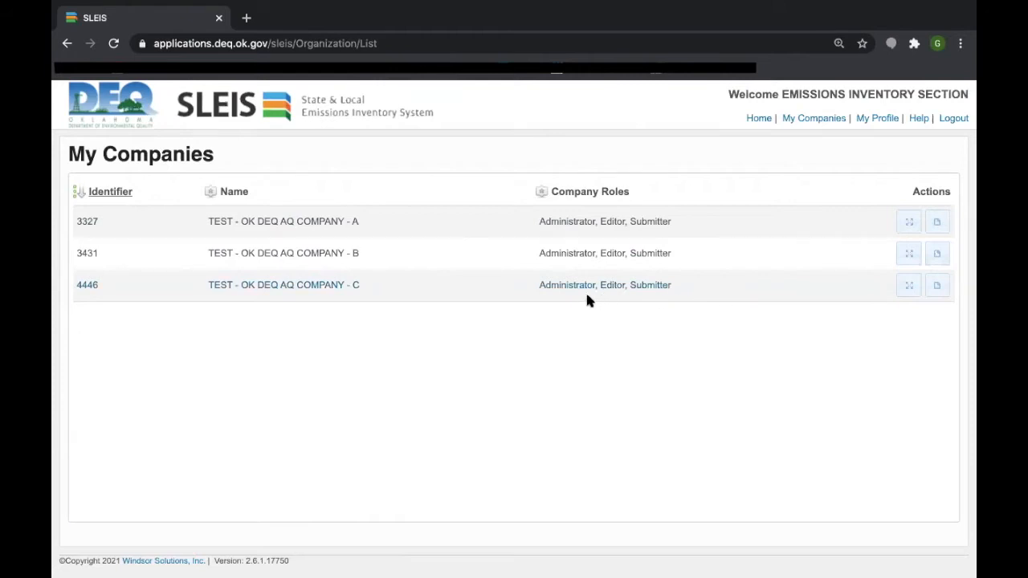
left_click(906, 290)
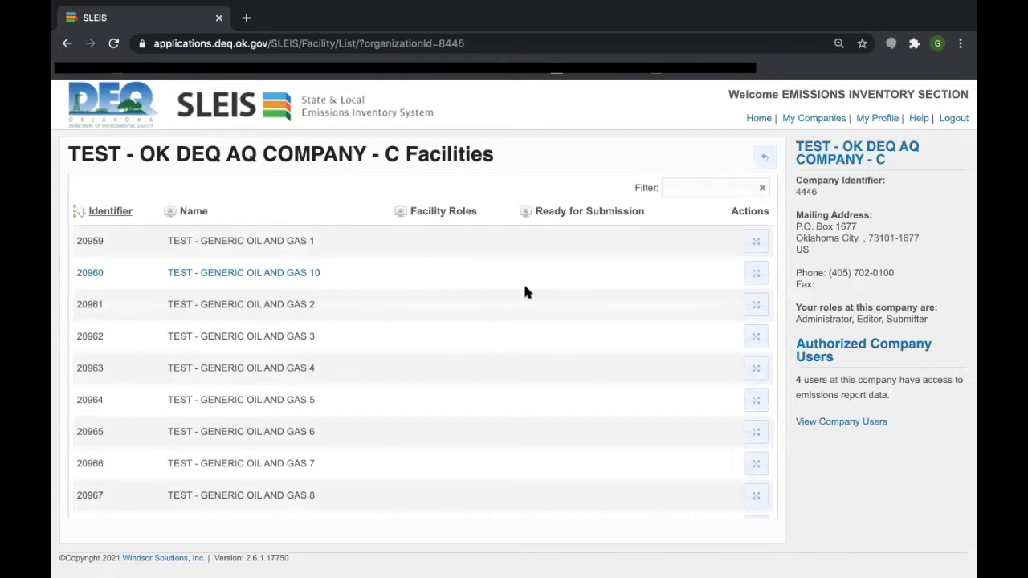
Open the 2020 emissions report of the TEST - GENERIC OIL AND GAS 3 facility.
scroll(525, 292, "down", 1)
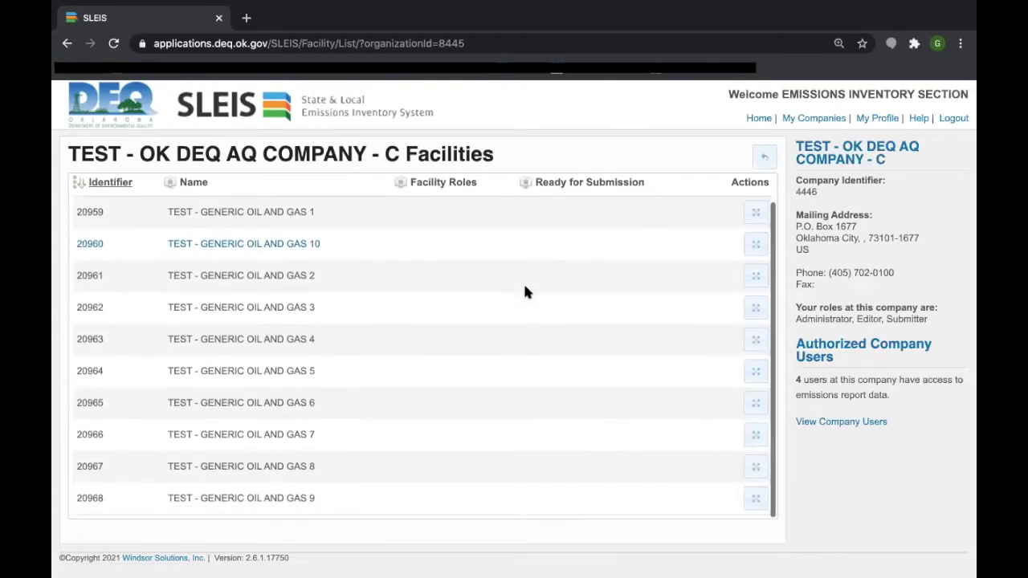
scroll(526, 292, "up", 1)
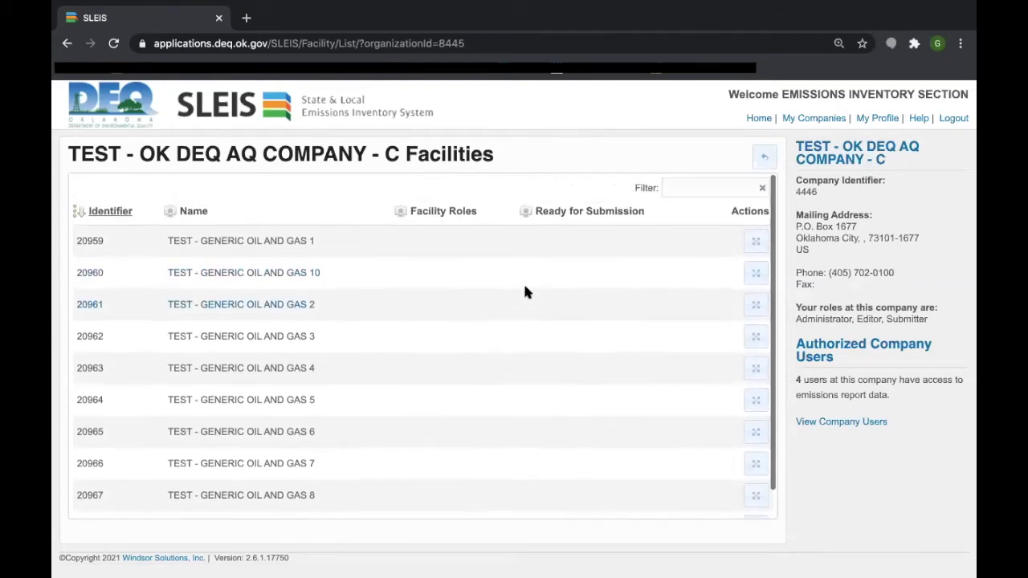
scroll(524, 292, "down", 1)
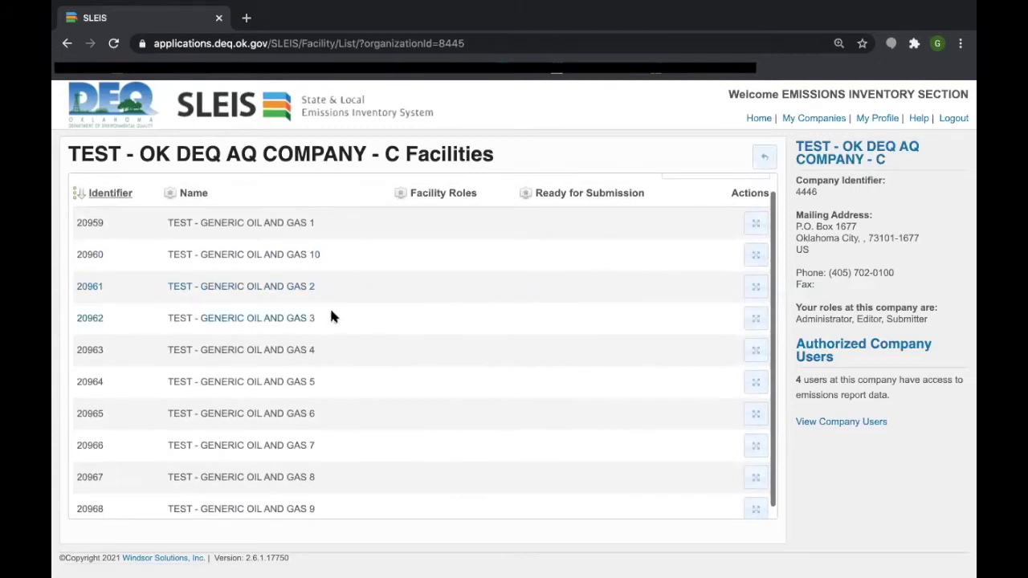
left_click_drag(315, 318, 228, 318)
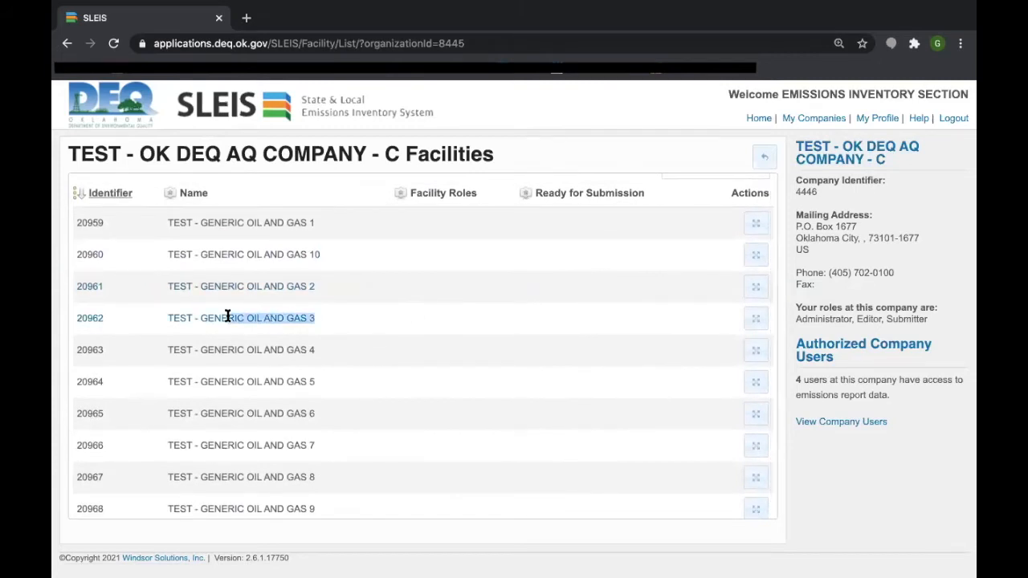
left_click(746, 323)
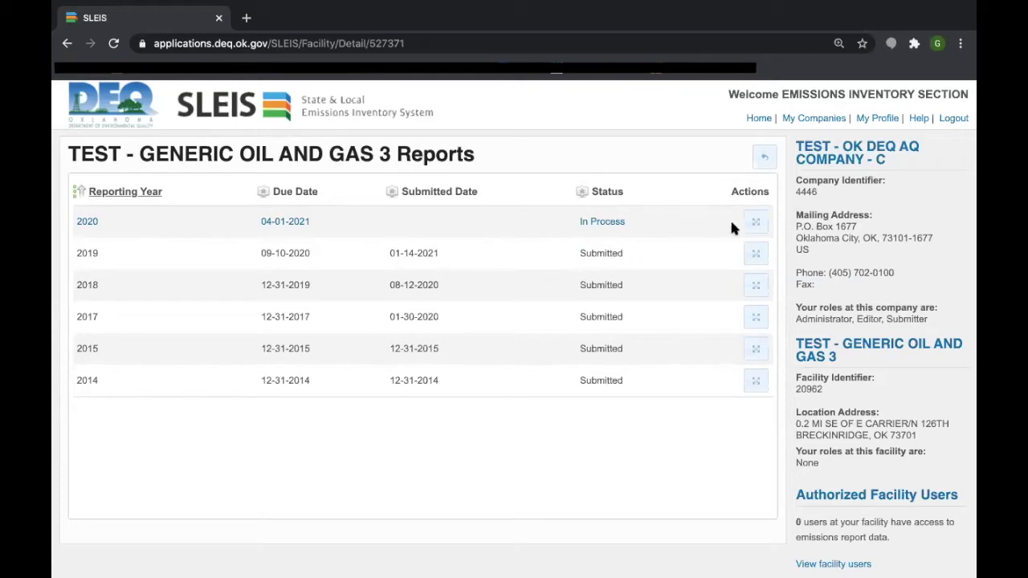
left_click(756, 224)
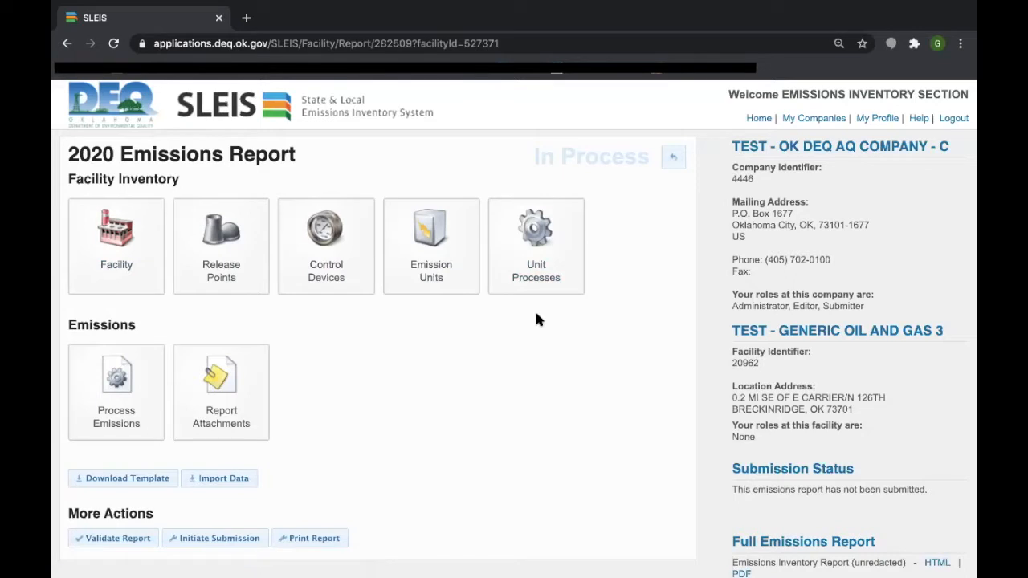
Open the Example Boiler Process for editing in the report's process emissions.
scroll(538, 319, "down", 1)
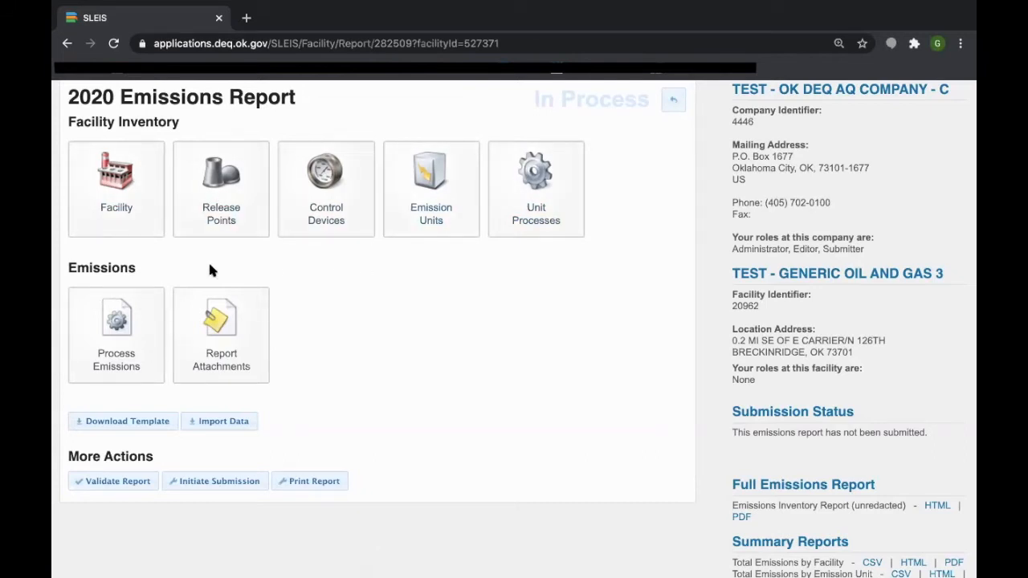
left_click(116, 315)
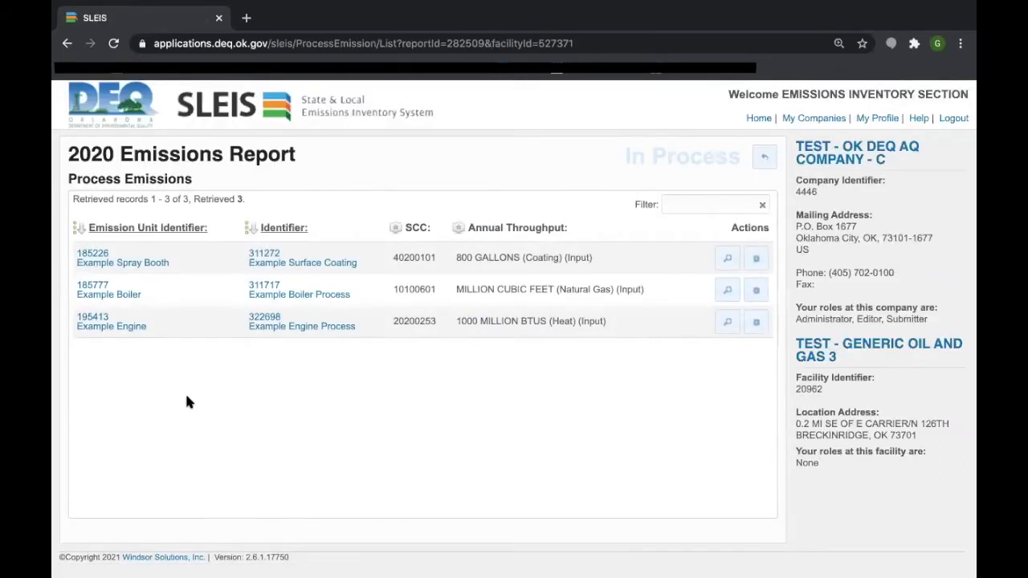
left_click(757, 291)
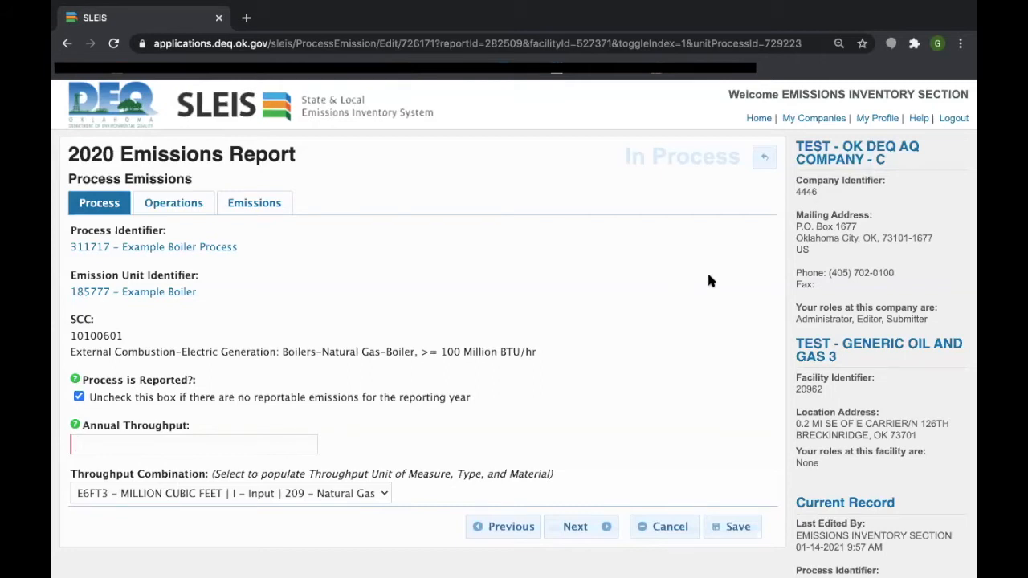
Review the throughput combinations offered for the boiler process's SCC, keep million cubic feet of natural gas input, and set the annual throughput to 500.
scroll(708, 276, "down", 1)
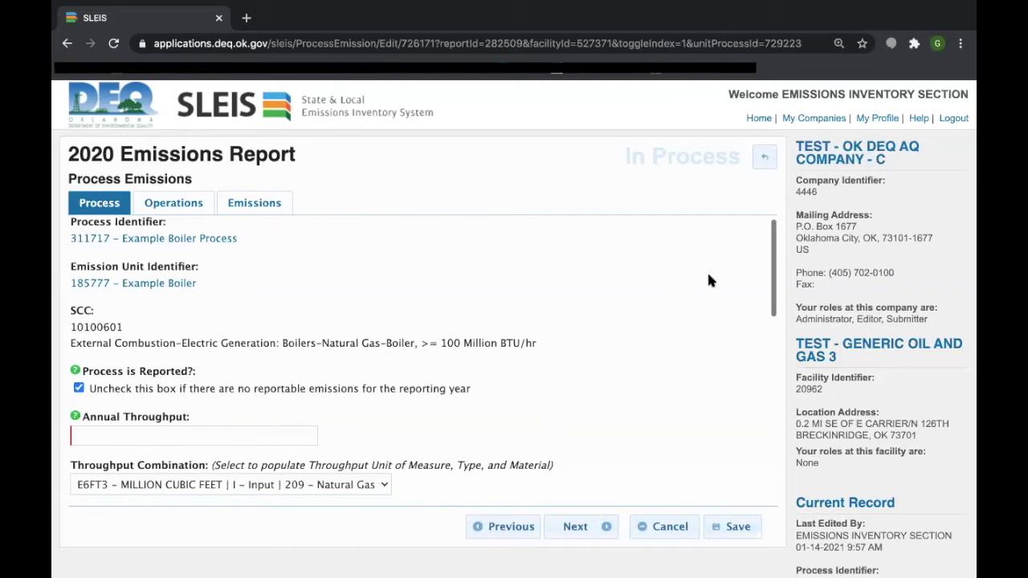
left_click(382, 469)
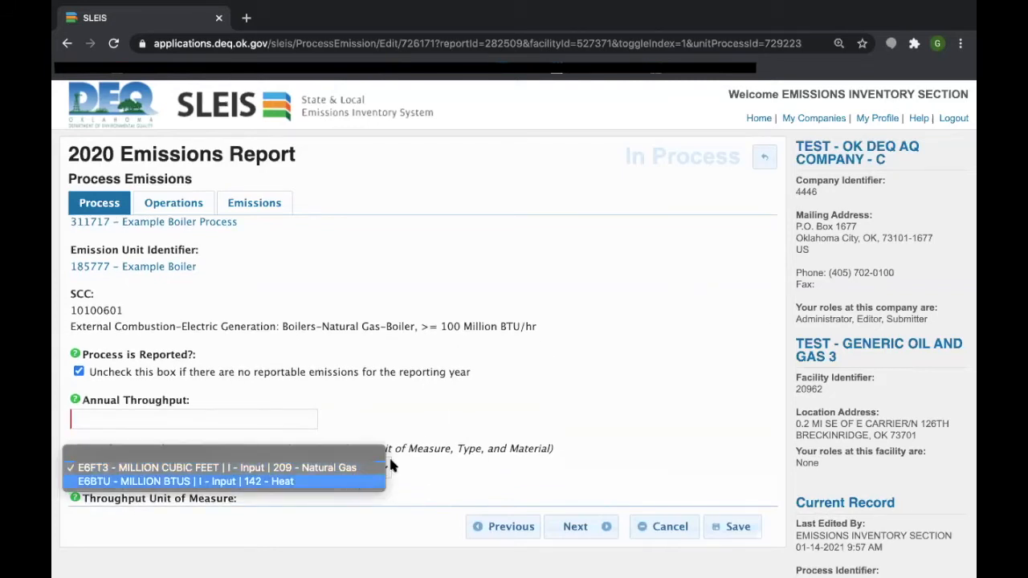
left_click(472, 428)
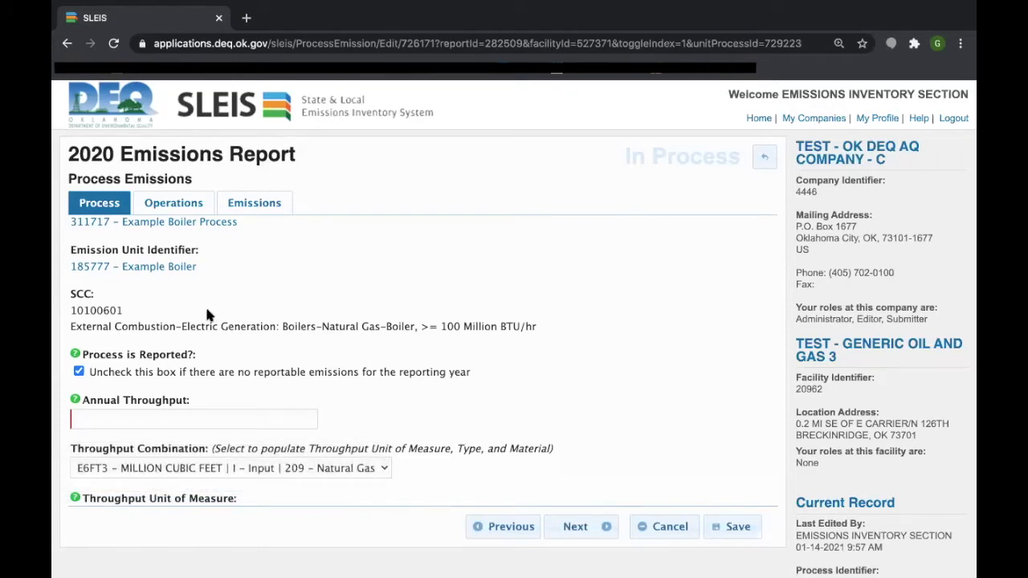
left_click_drag(131, 302, 115, 303)
double_click(115, 303)
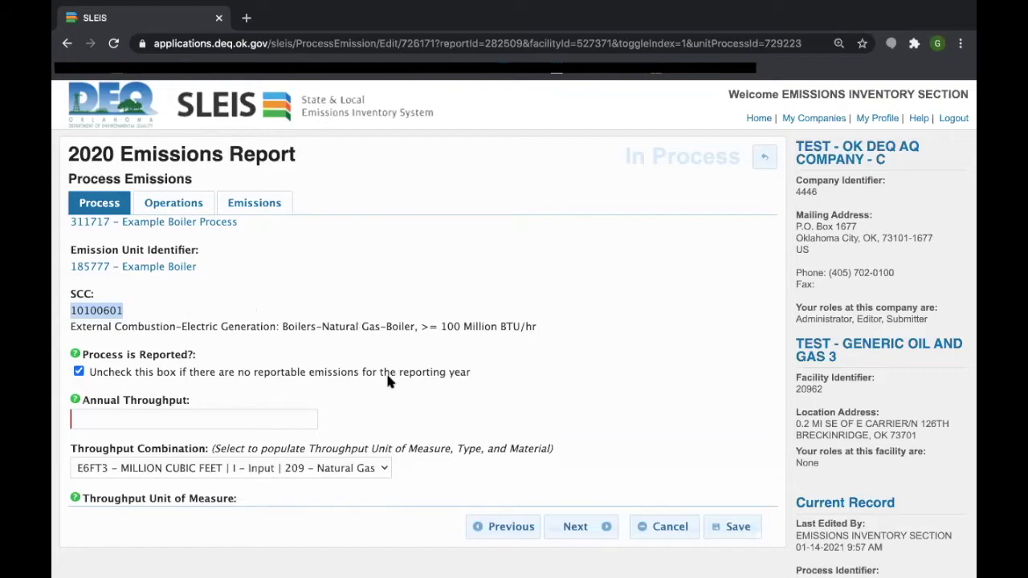
left_click(382, 470)
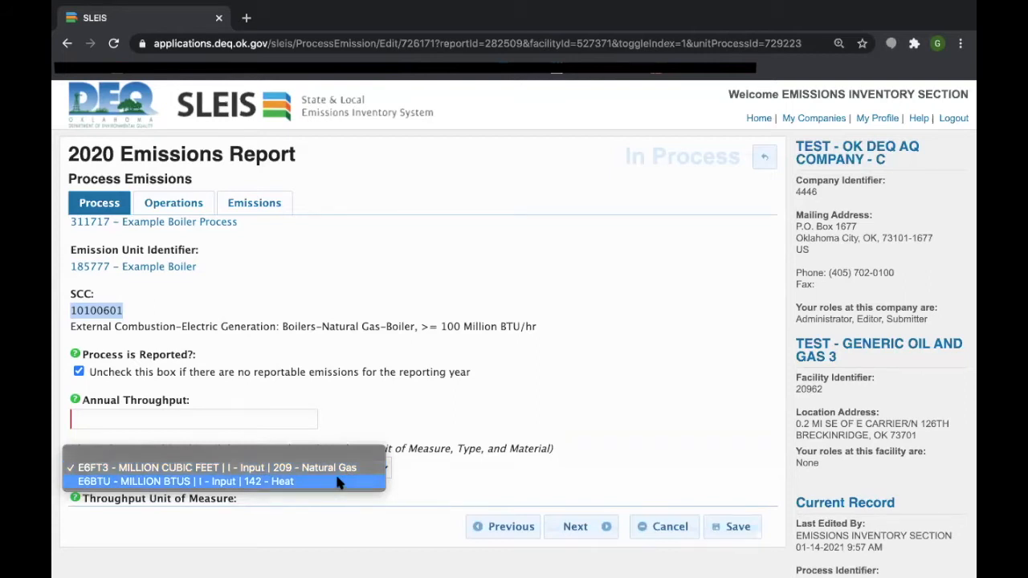
left_click(532, 399)
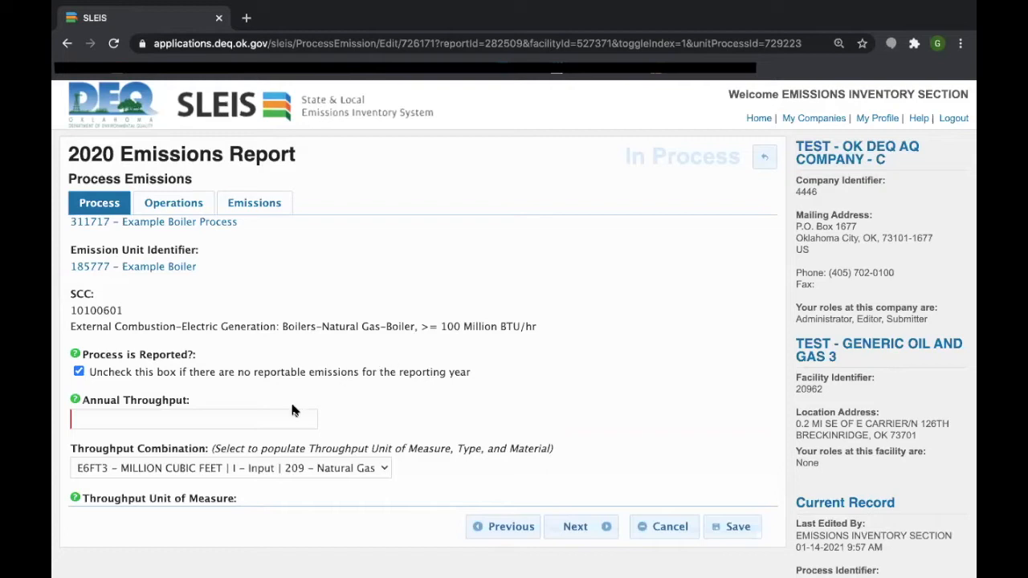
left_click(275, 417)
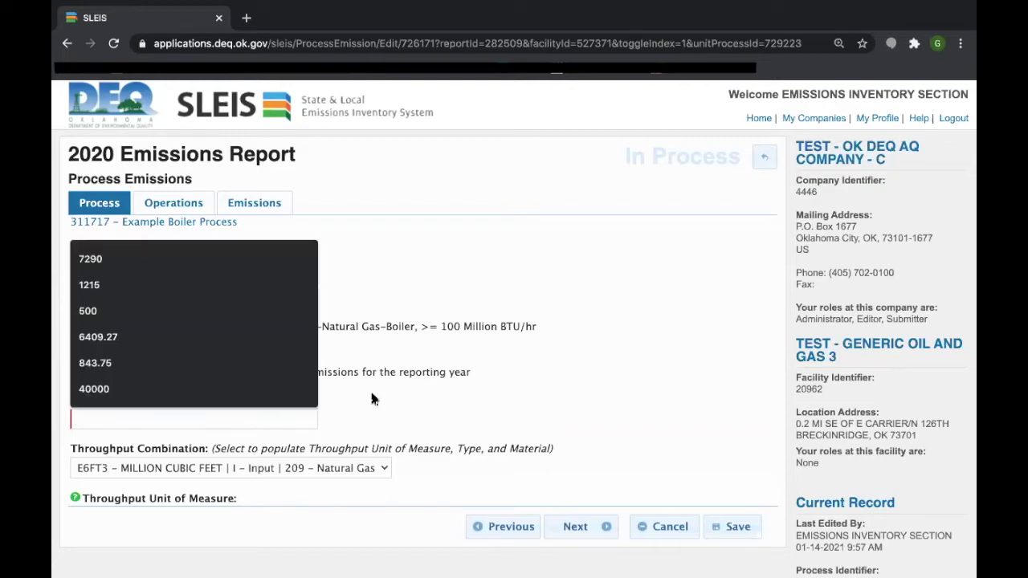
type("500")
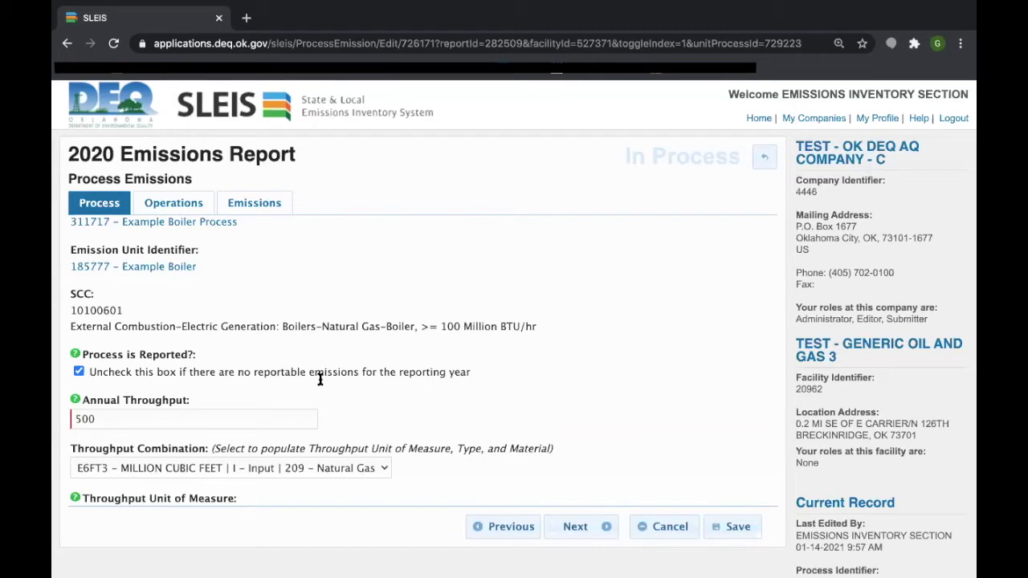
Set the boiler's operations to 24 average hours/day, 7 days/week, 52 weeks/year and 8784.0 actual hours/year.
left_click(178, 206)
scroll(291, 318, "down", 1)
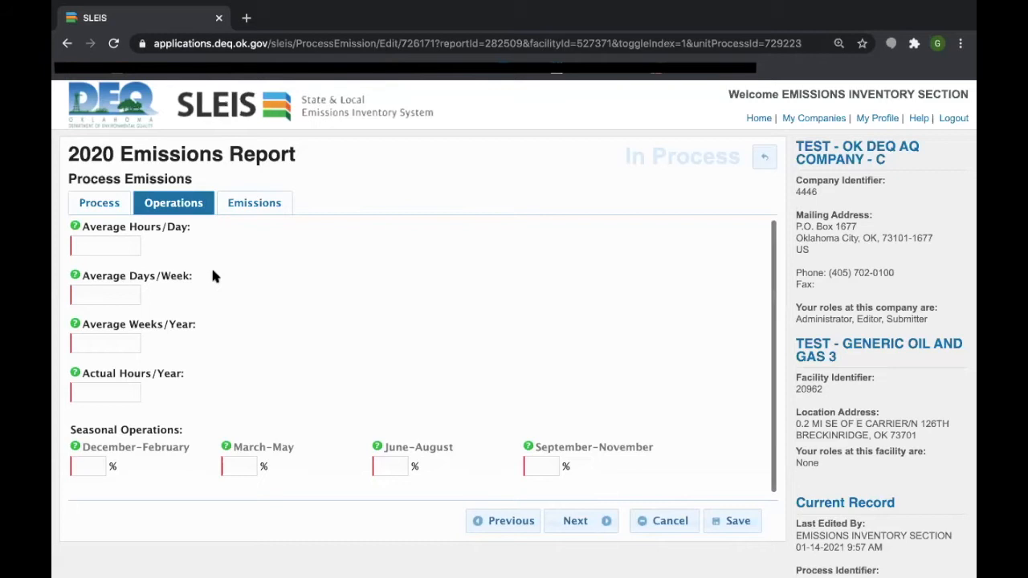
left_click(126, 242)
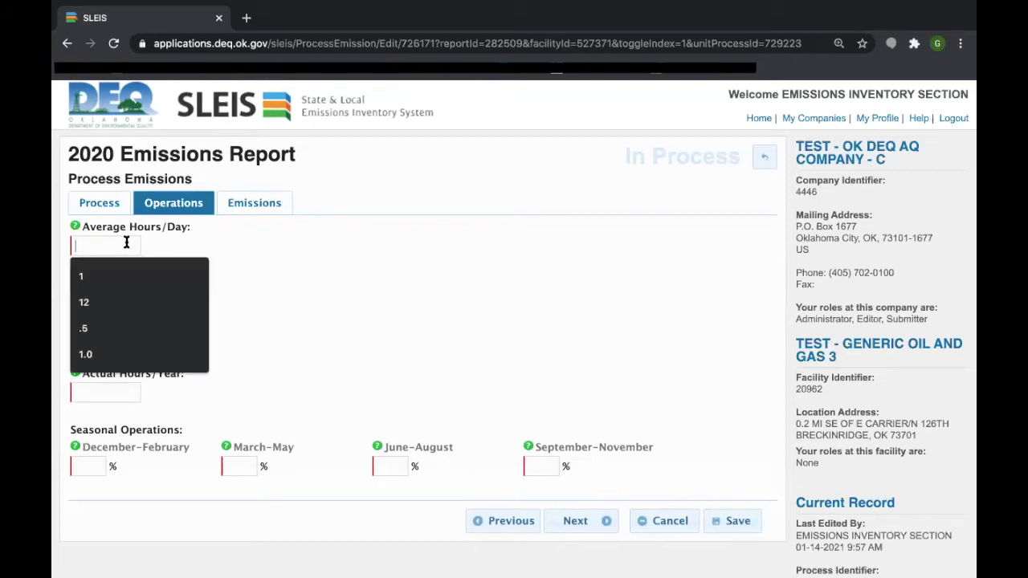
type("24")
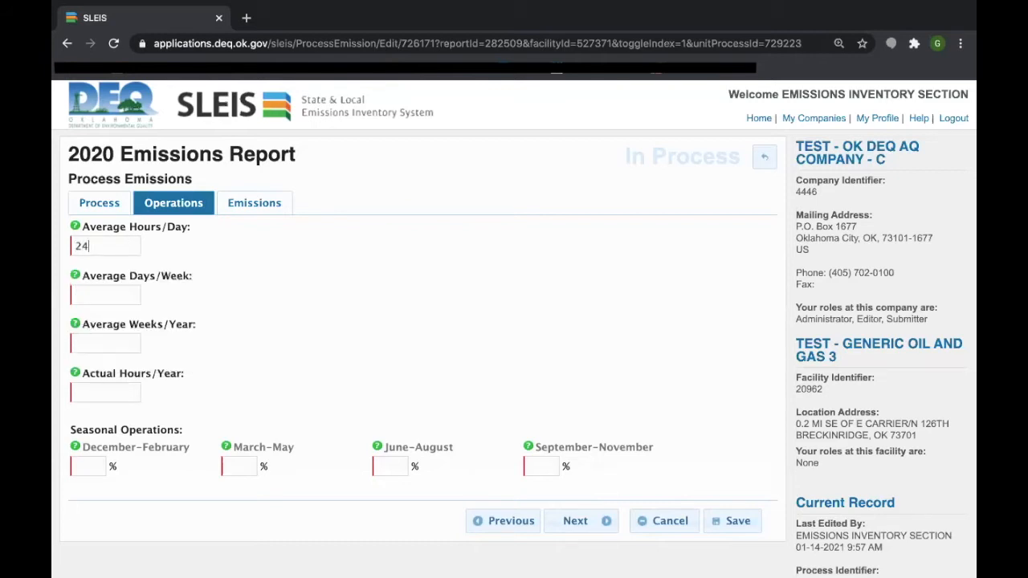
key("Tab")
type("7")
key("Tab")
type("52")
key("Tab")
left_click(208, 384)
Set the seasonal operations to 25% for each of the four seasons.
left_click(83, 469)
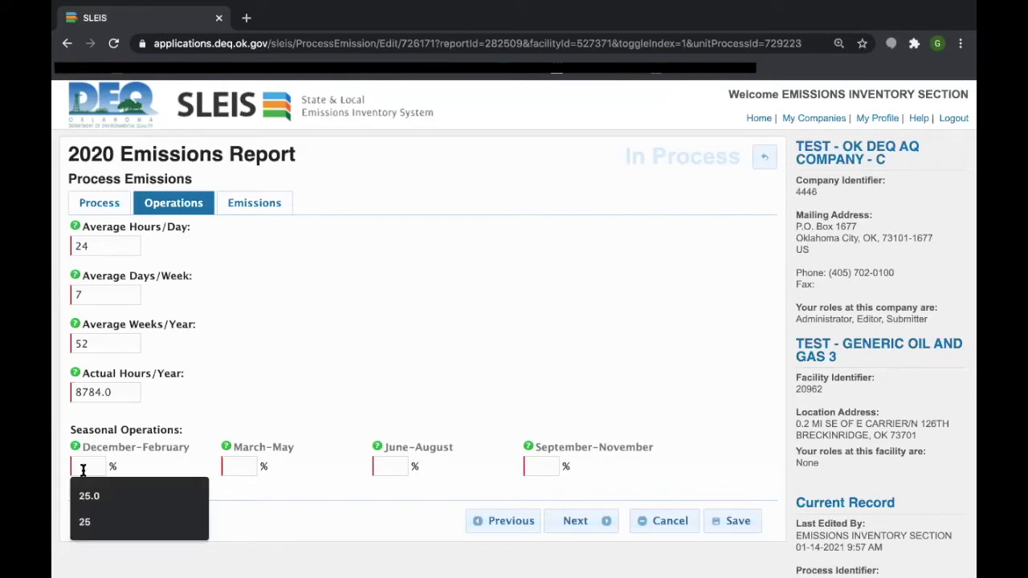
type("25")
key("Tab")
type("25")
key("Tab")
type("25")
key("Tab")
type("25")
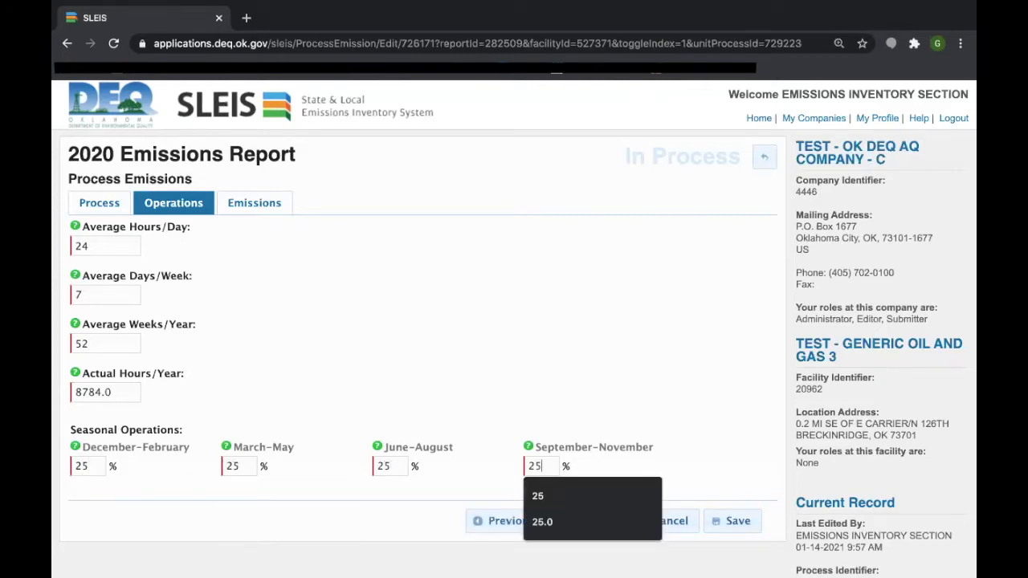
key("Tab")
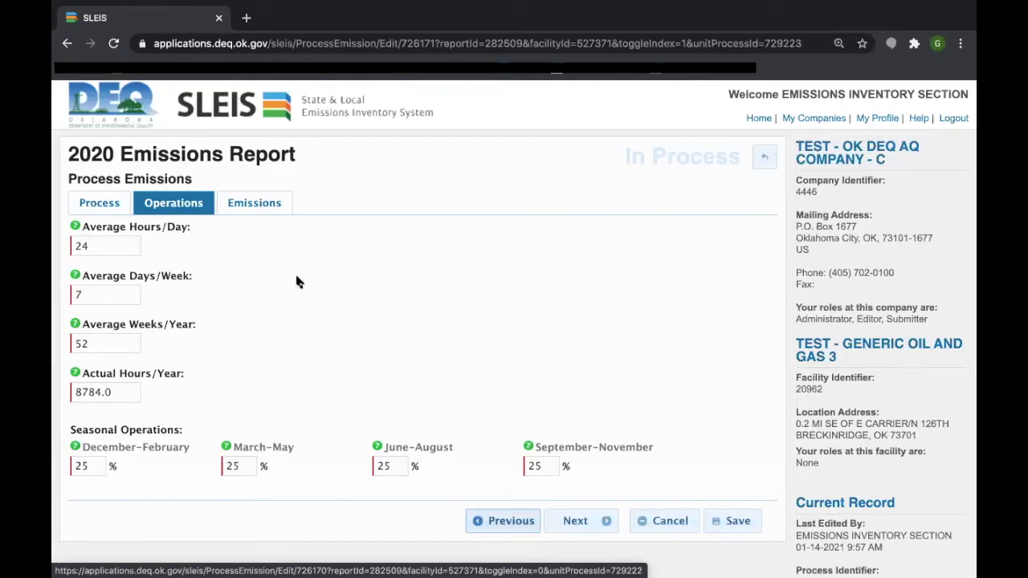
Expand the boiler's CO emissions entry and keep calculation method 8_3 - US EPA Documents incl. AP-42 & WebFIRE (no Control EF).
left_click(263, 205)
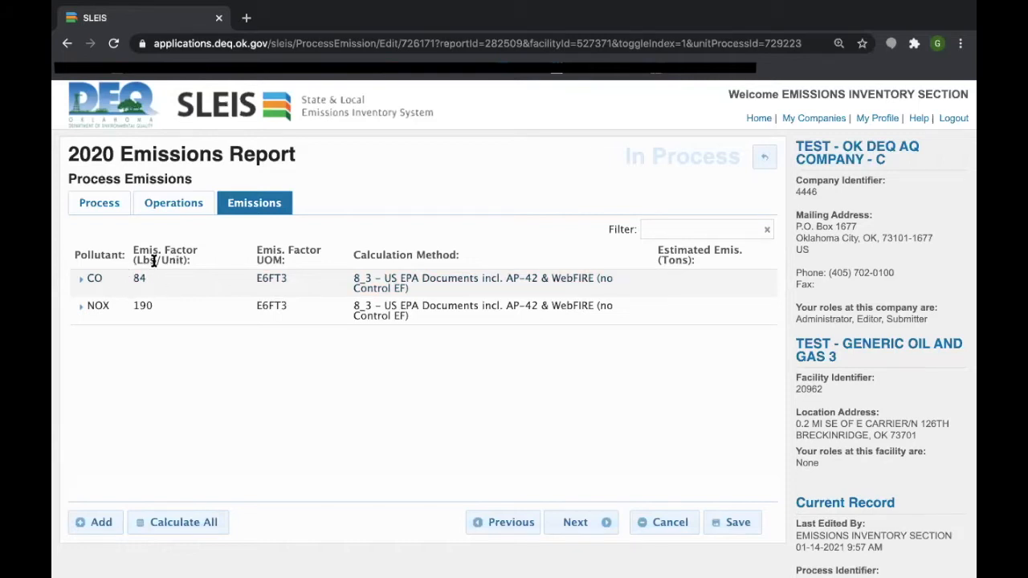
left_click(88, 278)
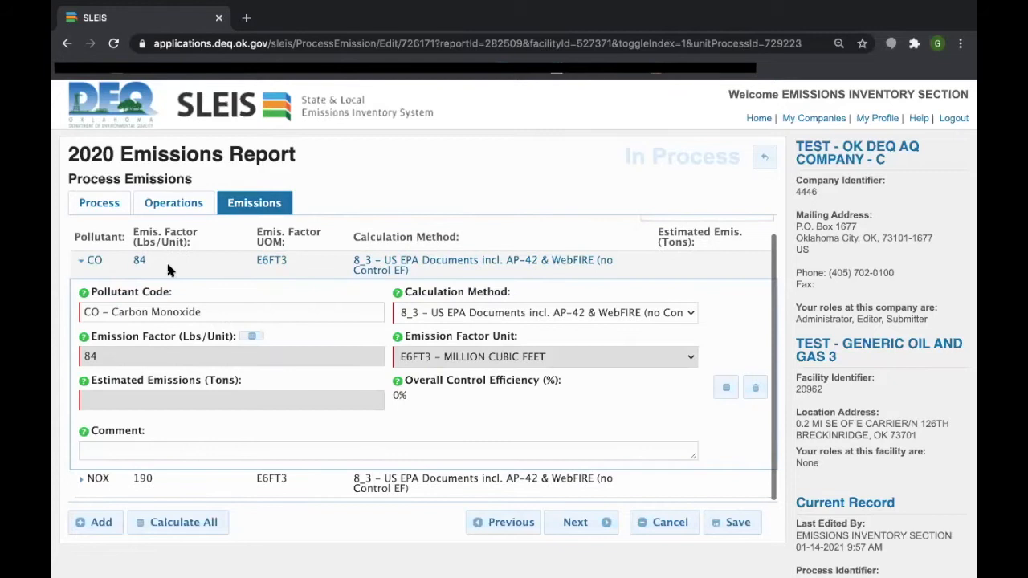
left_click_drag(298, 337, 297, 317)
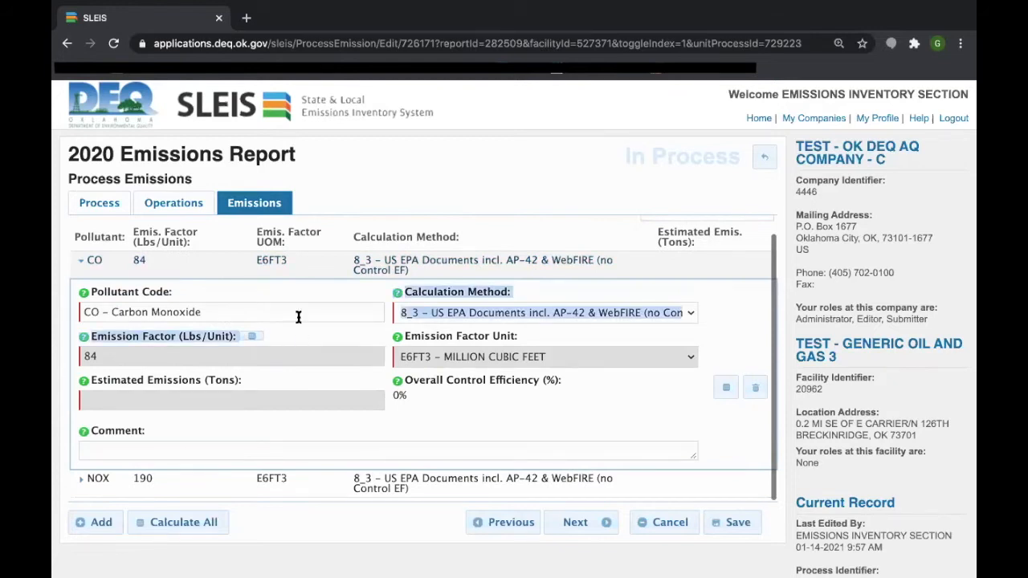
left_click(459, 408)
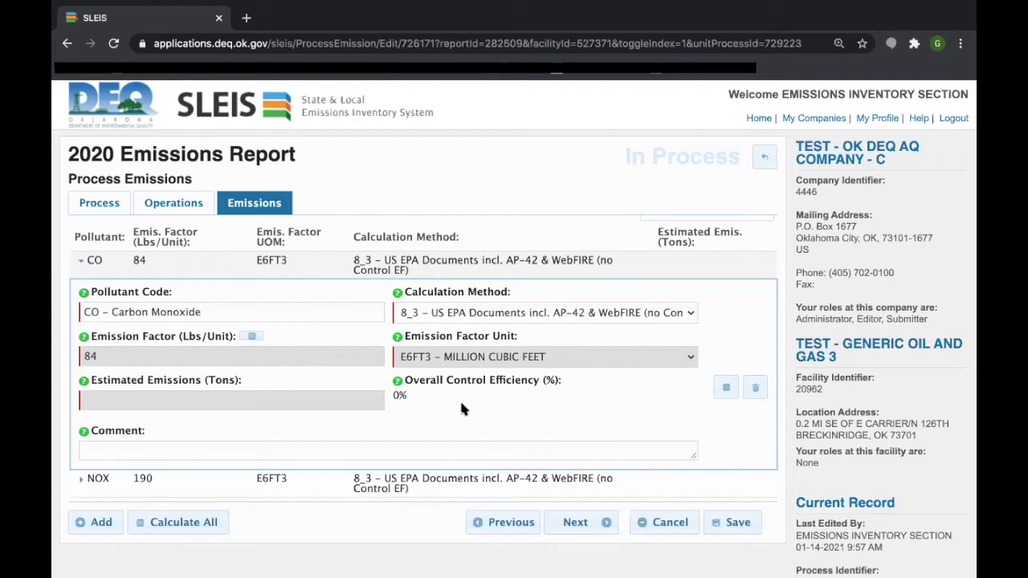
left_click(498, 315)
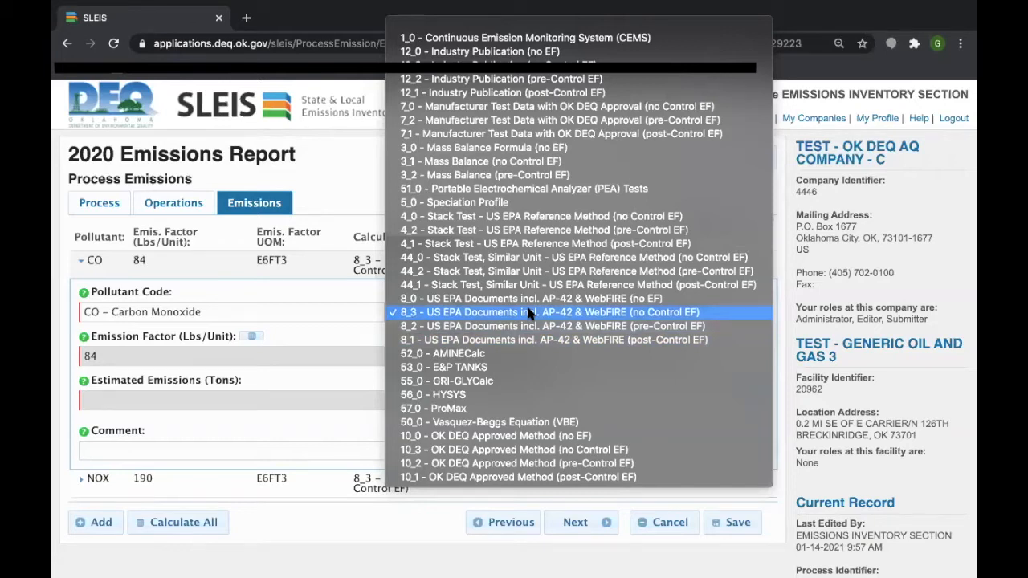
left_click(530, 313)
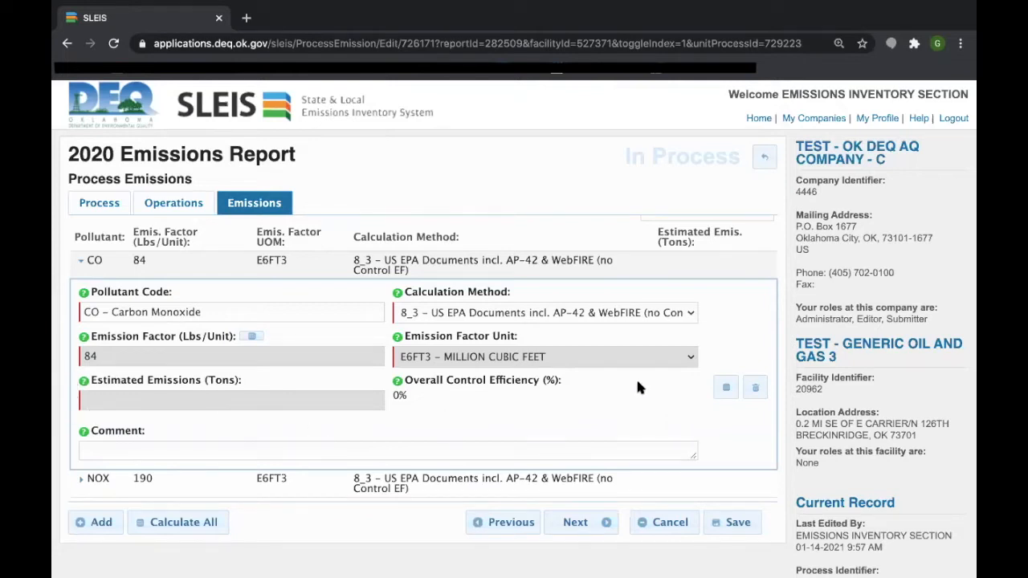
Calculate the estimated CO emissions and check the resulting tons.
left_click(725, 389)
left_click_drag(81, 383, 191, 416)
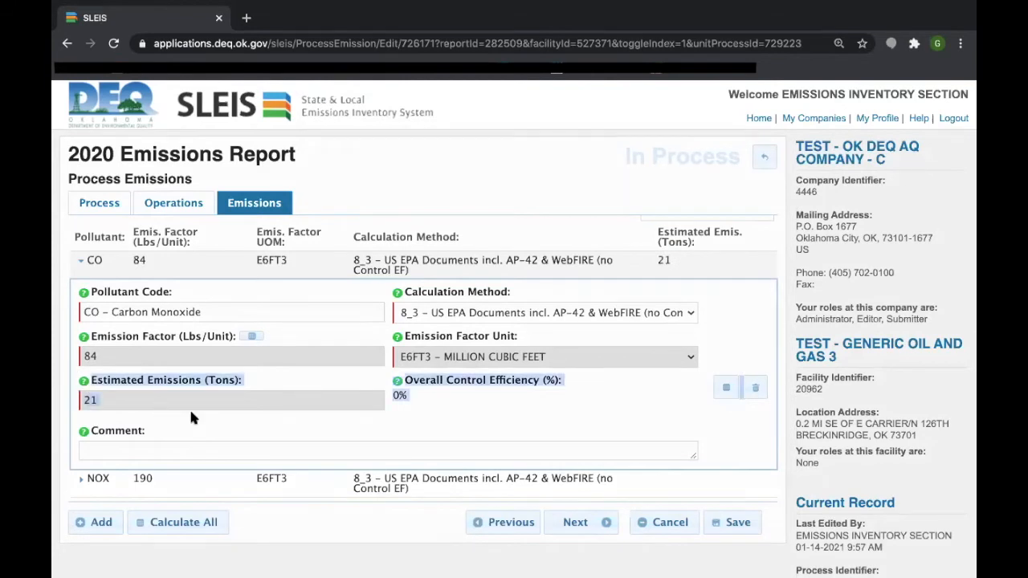
left_click(191, 415)
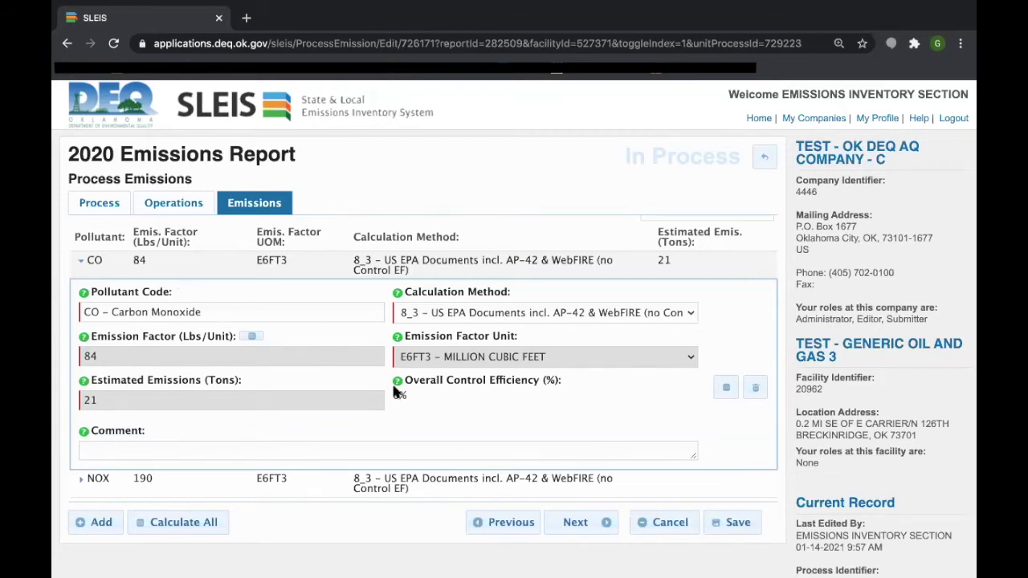
Check the boiler process's annual throughput, and calculate the estimated emissions in its expanded NOX entry.
left_click(101, 204)
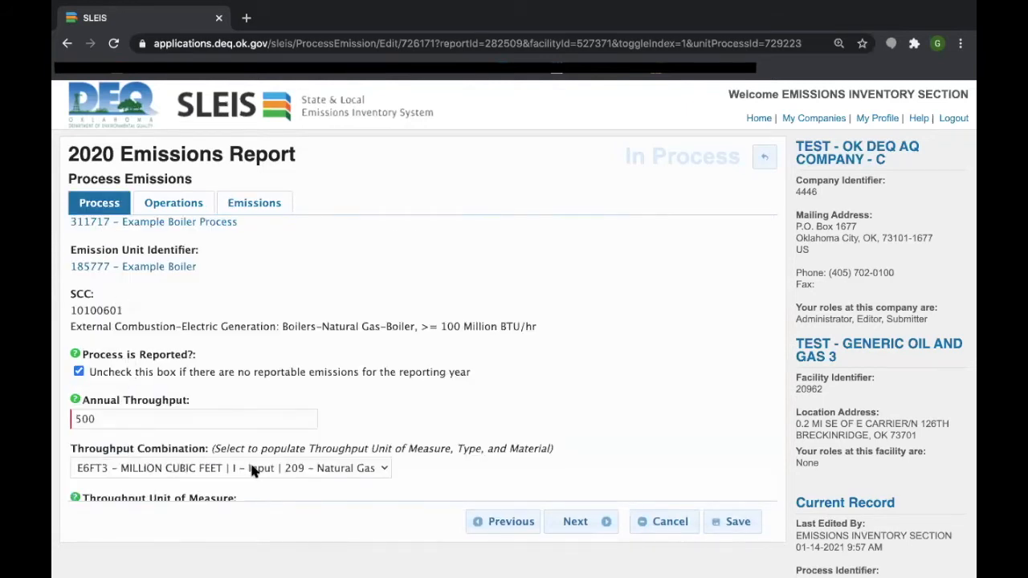
left_click(266, 204)
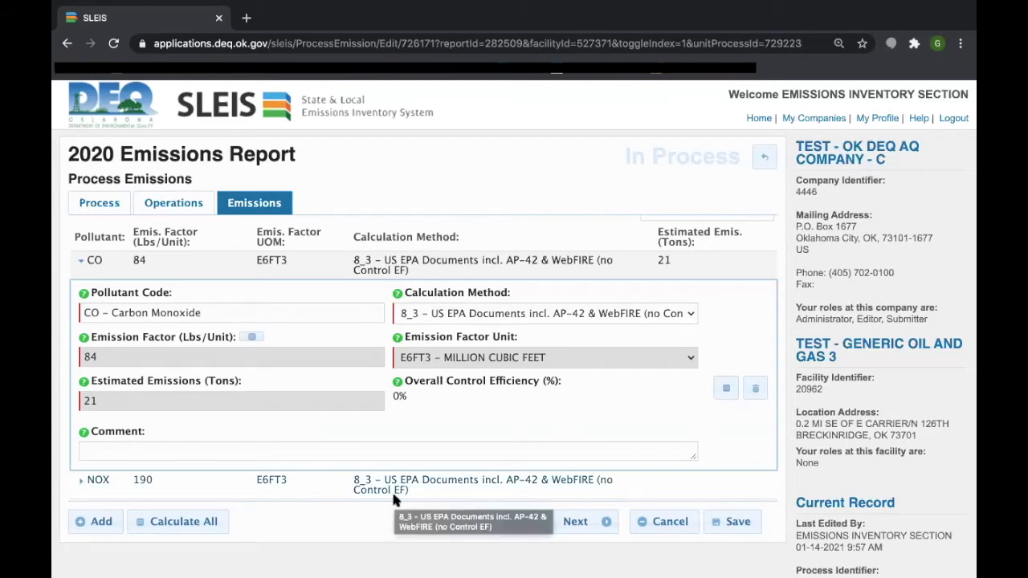
scroll(393, 491, "down", 1)
left_click(325, 479)
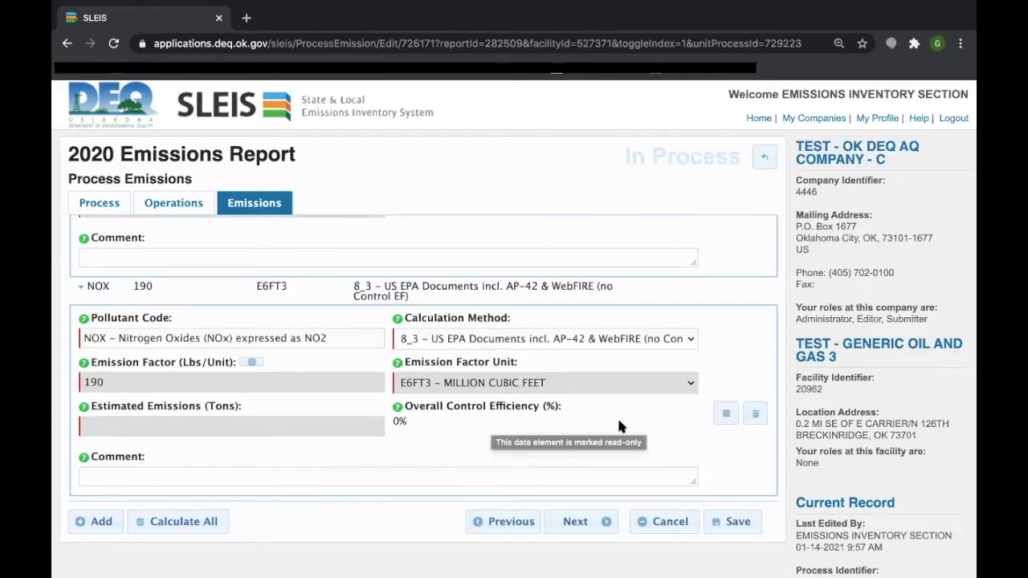
scroll(618, 427, "down", 1)
scroll(618, 426, "up", 3)
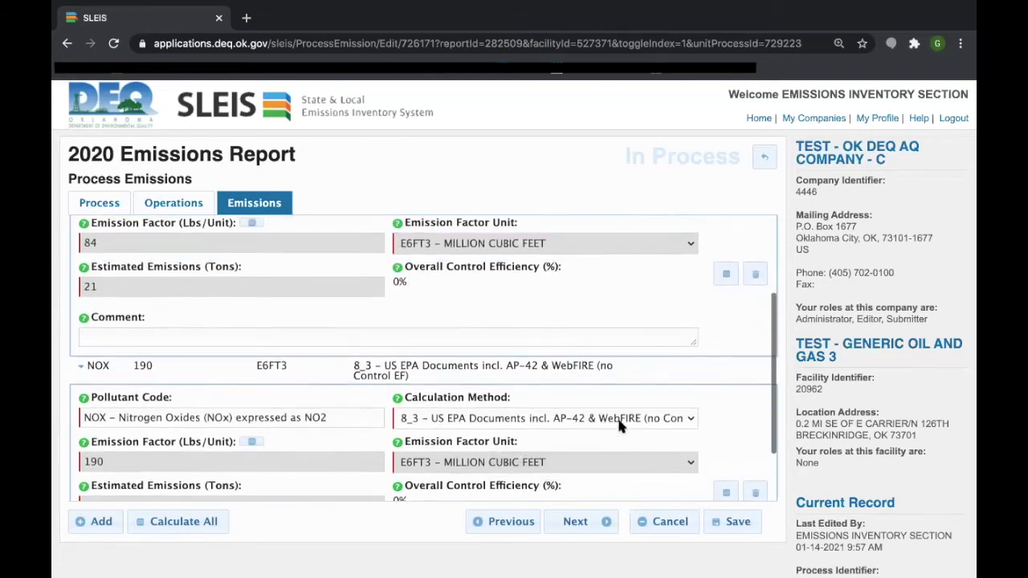
scroll(618, 426, "down", 2)
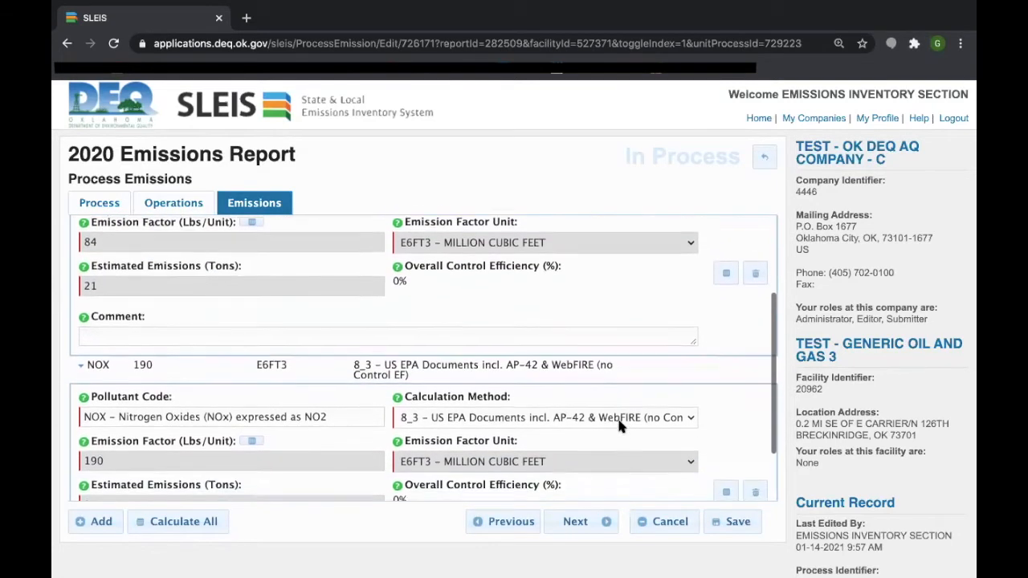
scroll(619, 426, "down", 1)
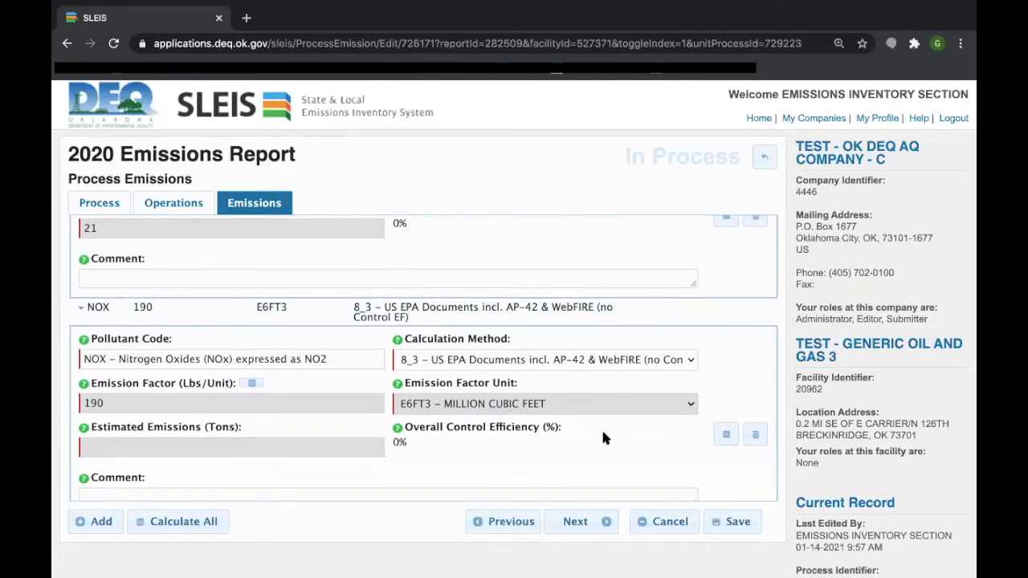
left_click(727, 437)
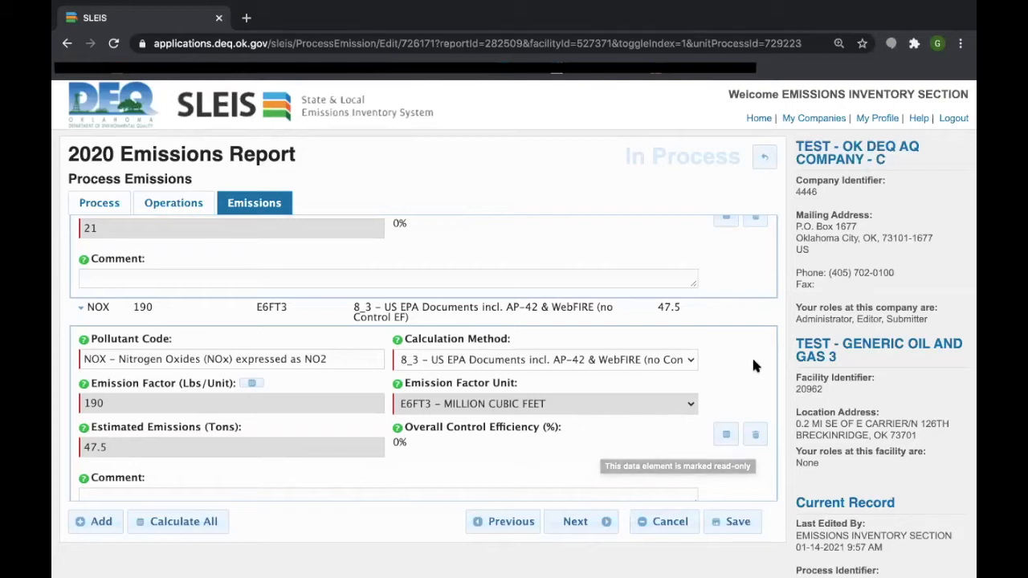
scroll(752, 365, "up", 3)
scroll(753, 366, "up", 1)
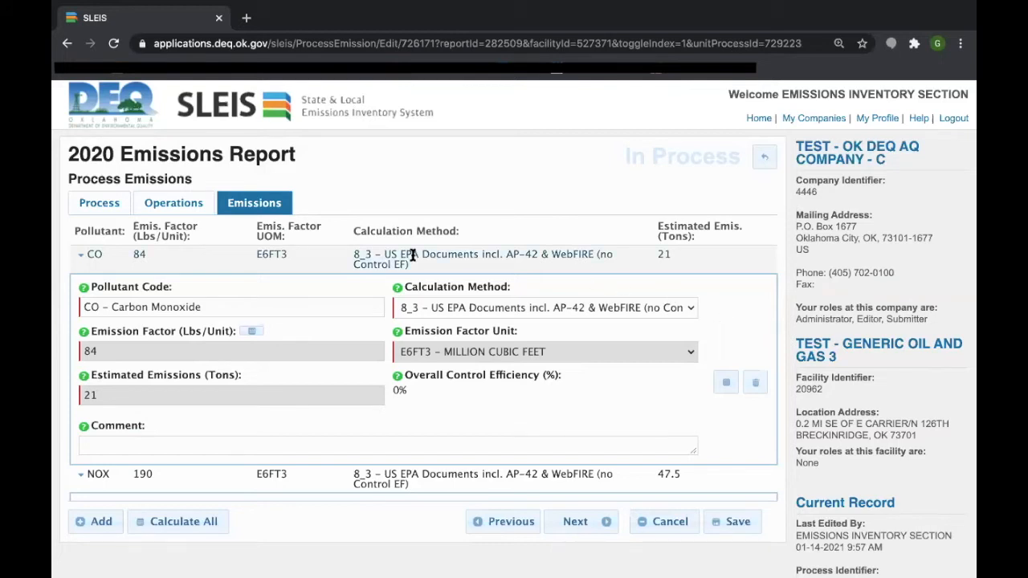
Change the process's throughput combination to E6BTU - MILLION BTUS | I - Input | 142 - Heat, accepting the clearing of related emissions data.
left_click(87, 204)
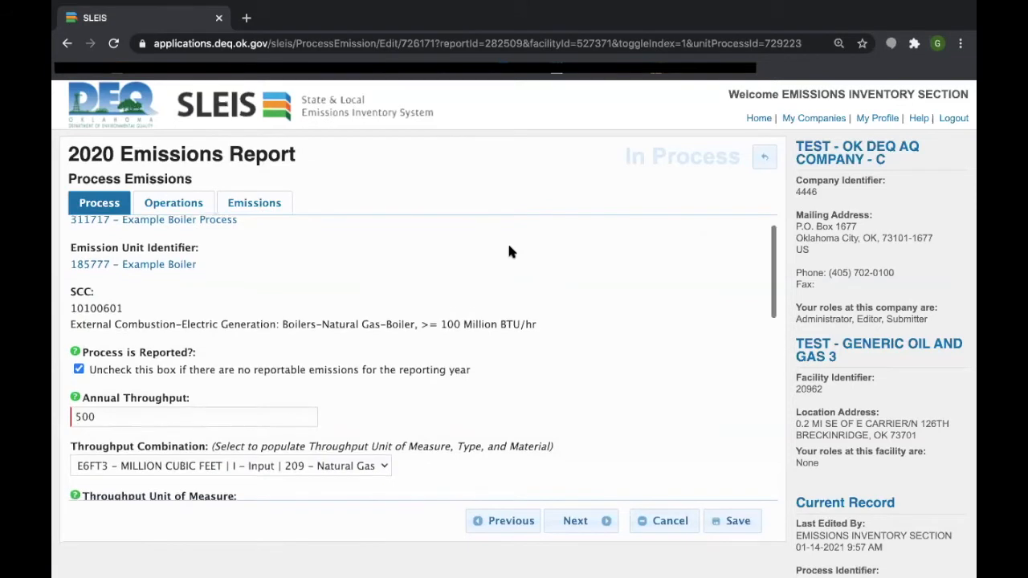
scroll(508, 252, "down", 1)
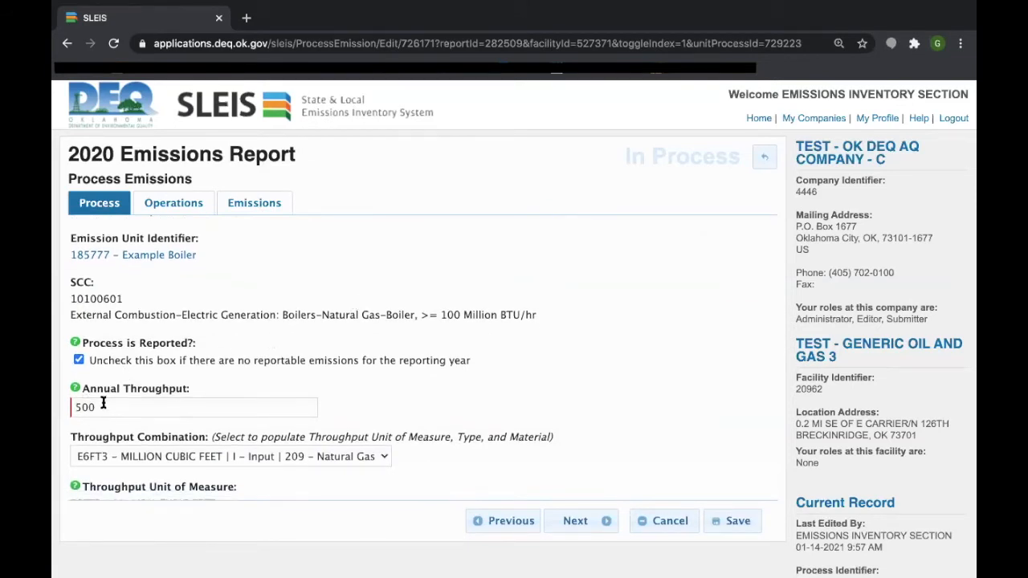
left_click(384, 457)
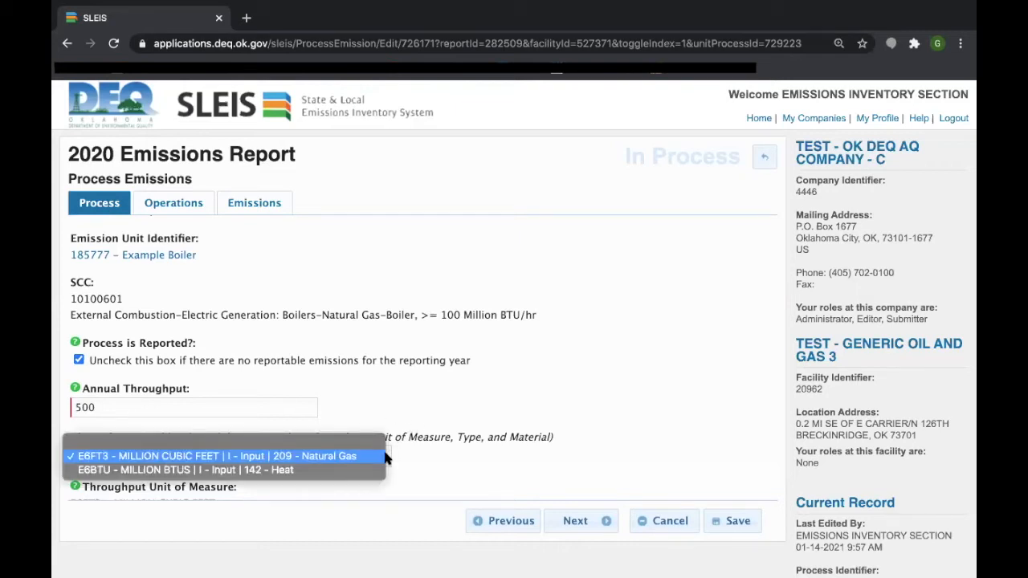
left_click(308, 472)
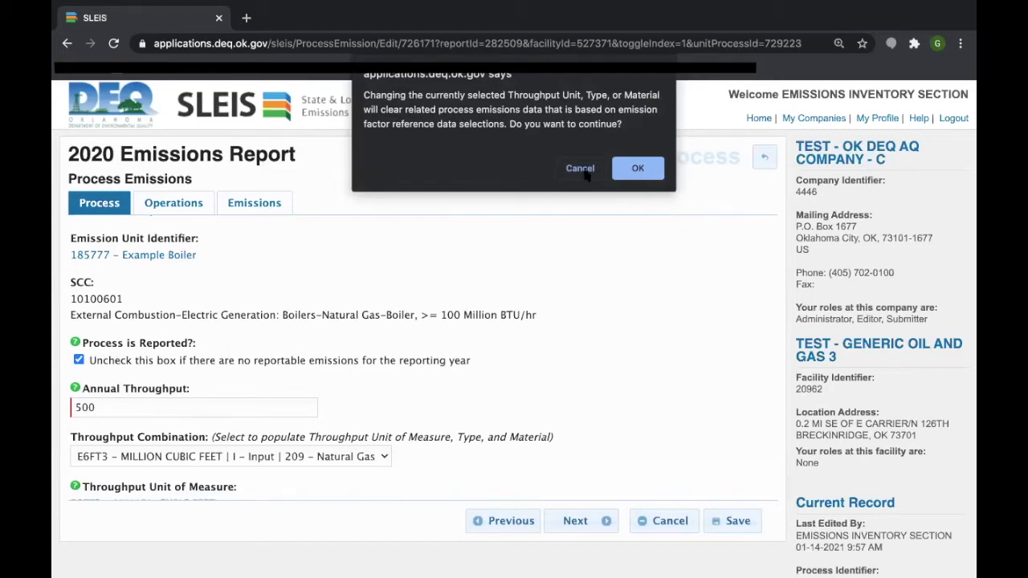
left_click(638, 168)
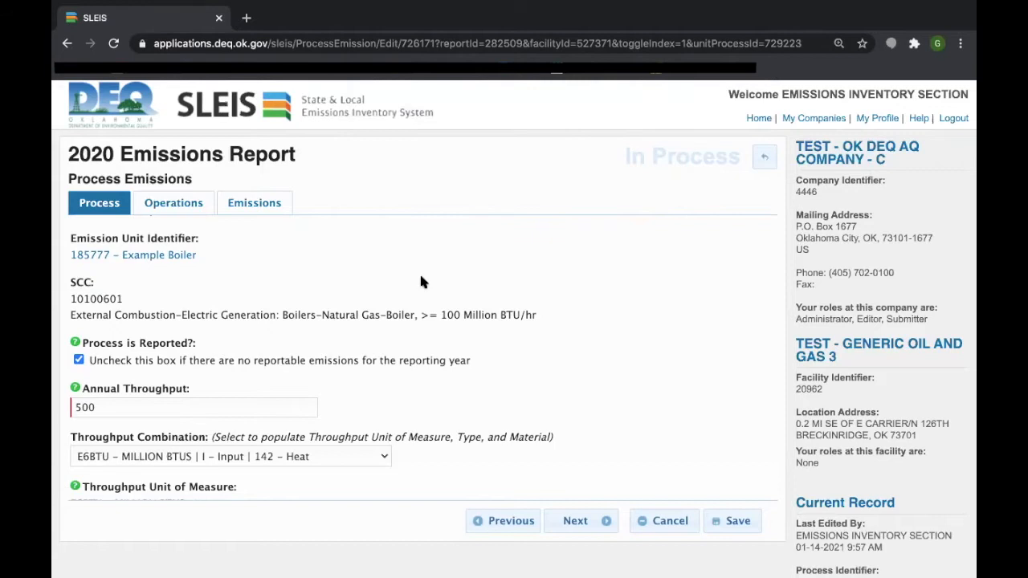
Review the operations data and try to look up a CO emission factor for the E6BTU unit.
left_click(179, 202)
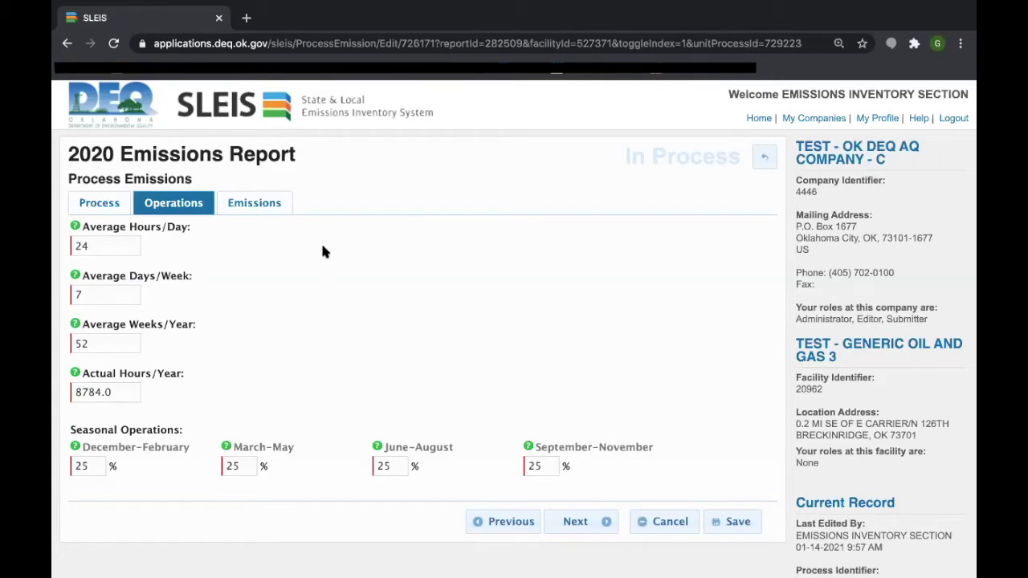
left_click(262, 202)
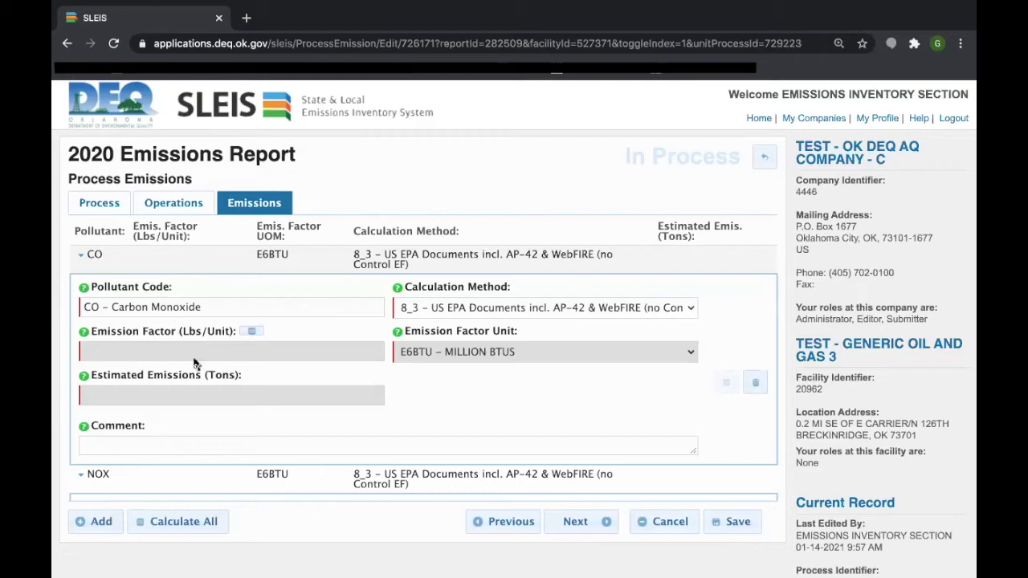
left_click(252, 332)
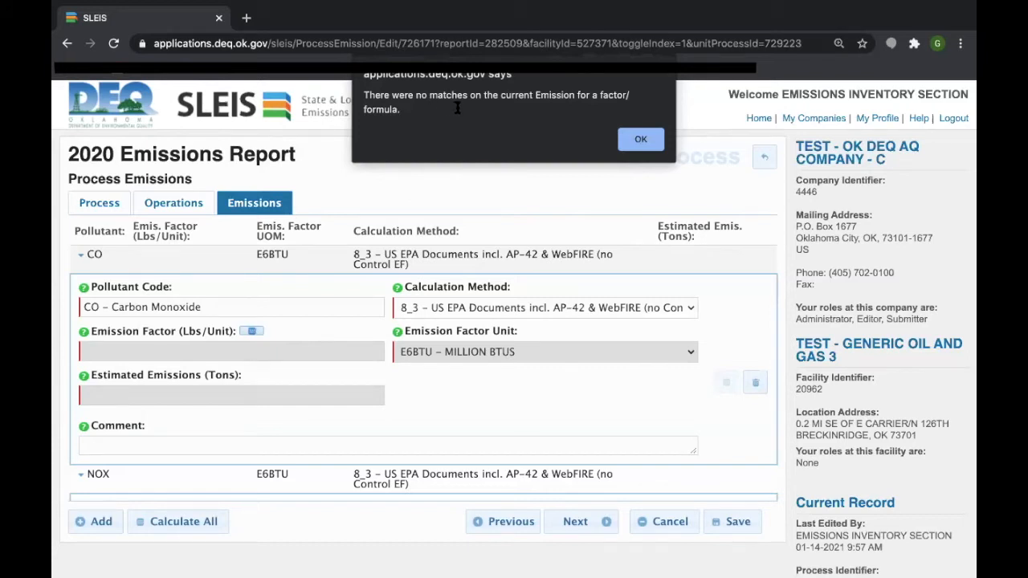
left_click(633, 140)
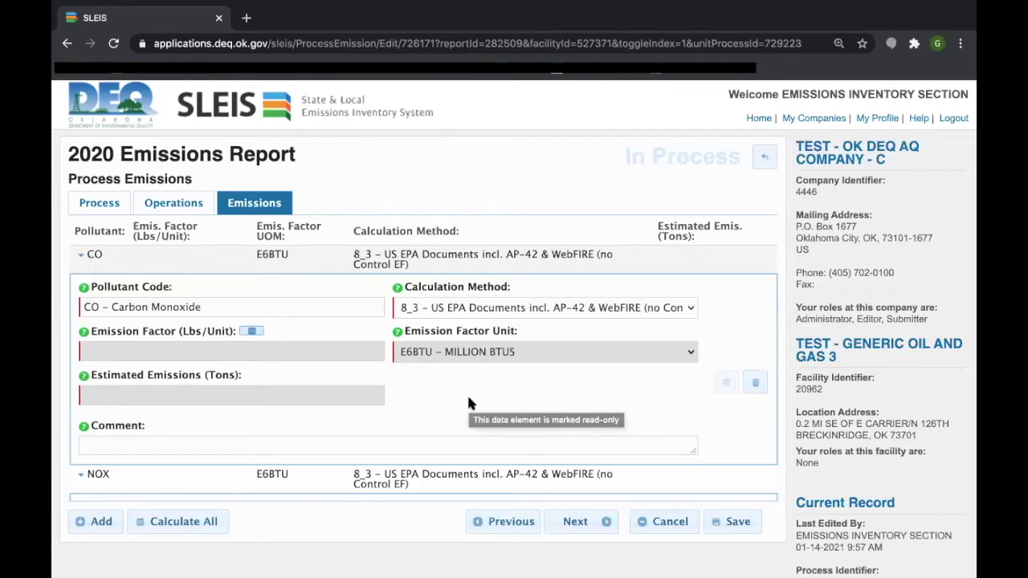
Set the throughput combination back to E6FT3 - MILLION CUBIC FEET | I - Input | 209 - Natural Gas and accept the data clearing.
left_click(97, 205)
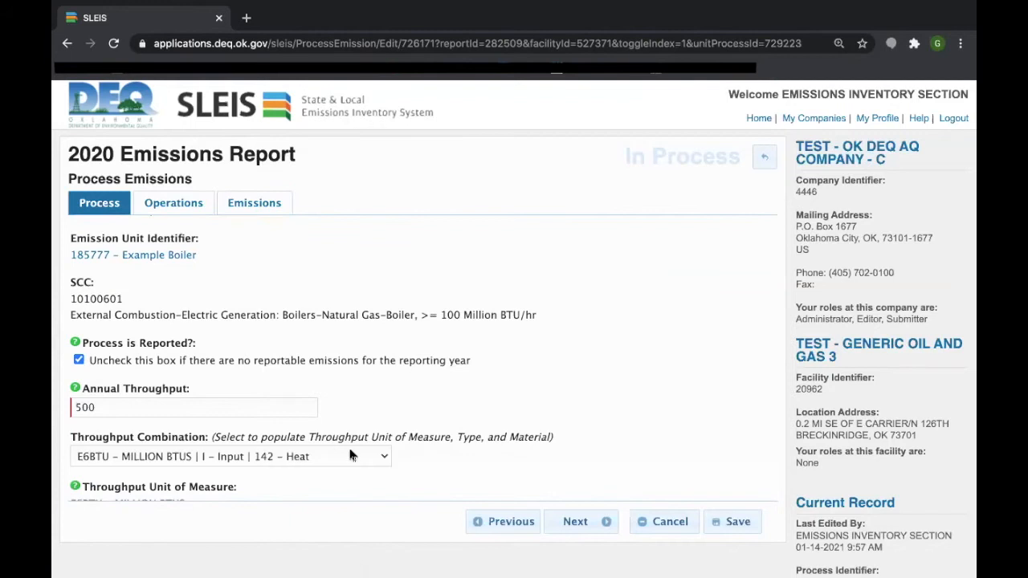
left_click(350, 453)
left_click(331, 441)
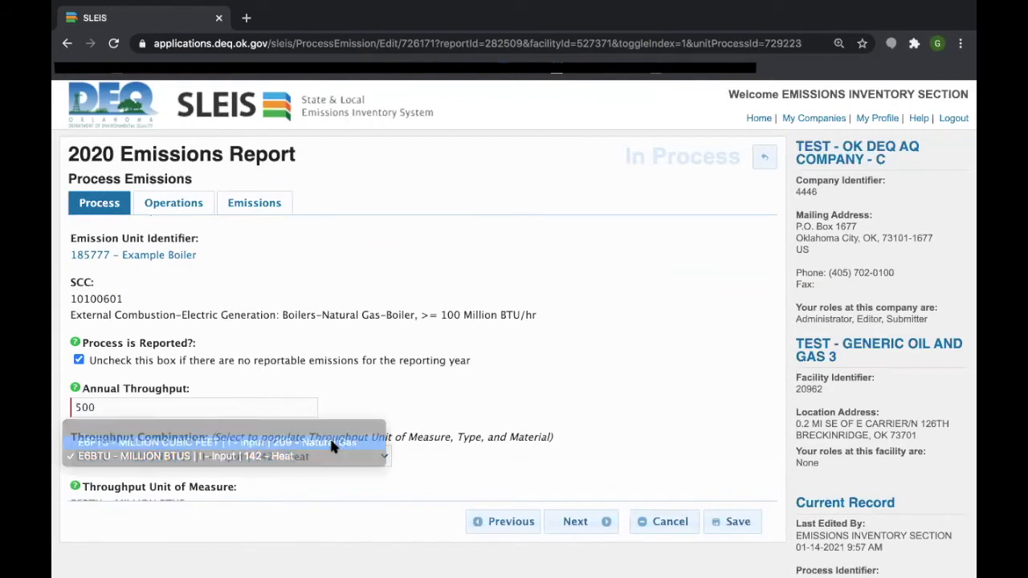
left_click(639, 170)
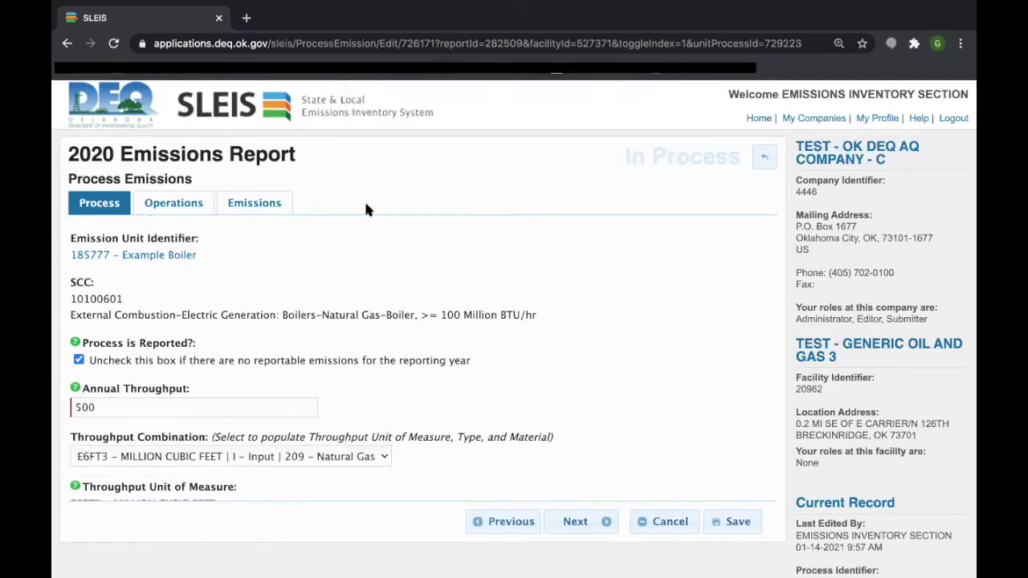
Look up the CO emission factor and apply the uncontrolled WebFIRE (ID:2366) factor of 84.
left_click(271, 208)
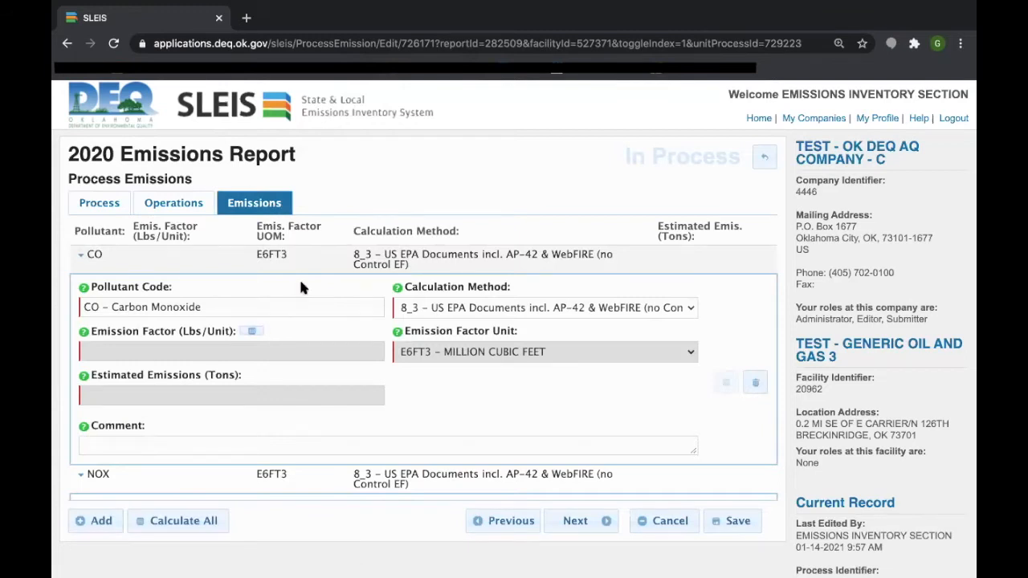
left_click(251, 331)
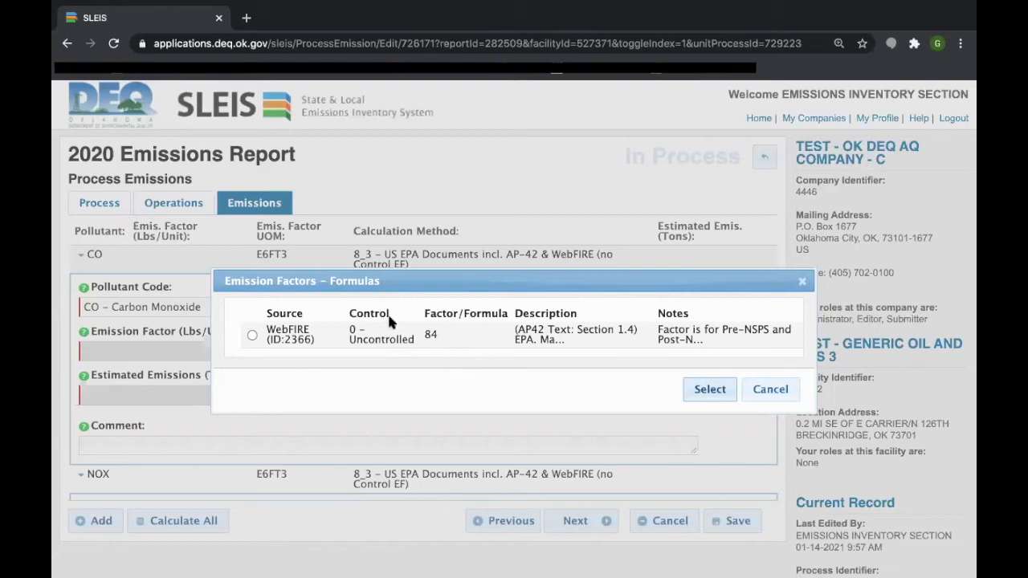
left_click(252, 335)
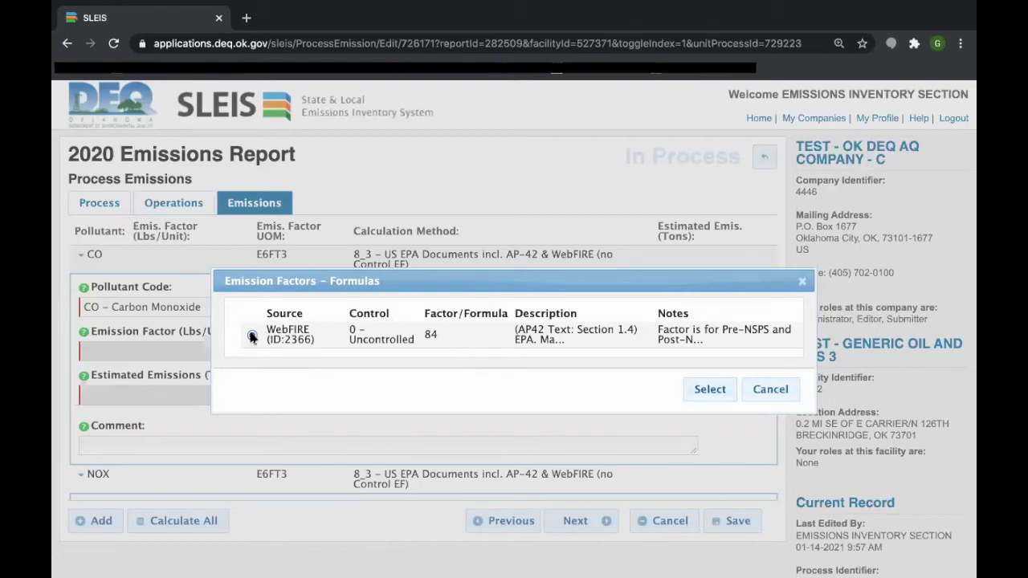
left_click(708, 390)
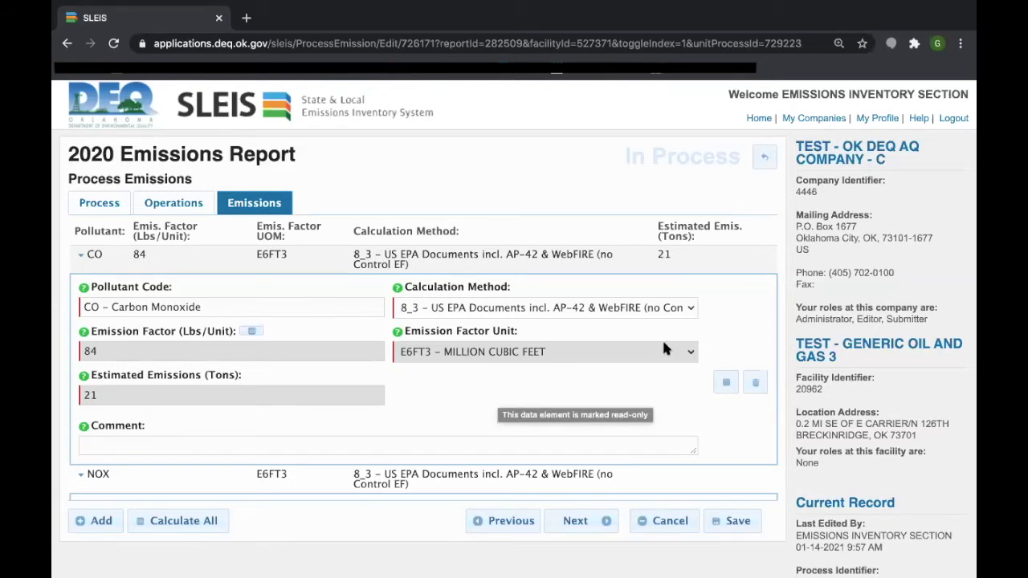
Change the CO calculation method to 8_0 - US EPA Documents incl. AP-42 & WebFIRE (no EF) and go to its estimated emissions.
scroll(711, 305, "down", 1)
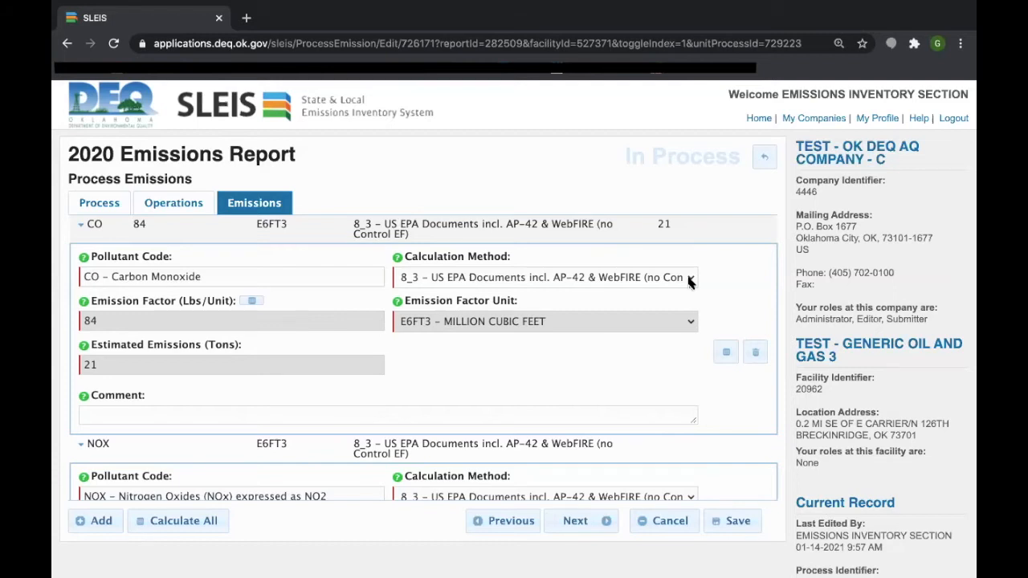
left_click(689, 277)
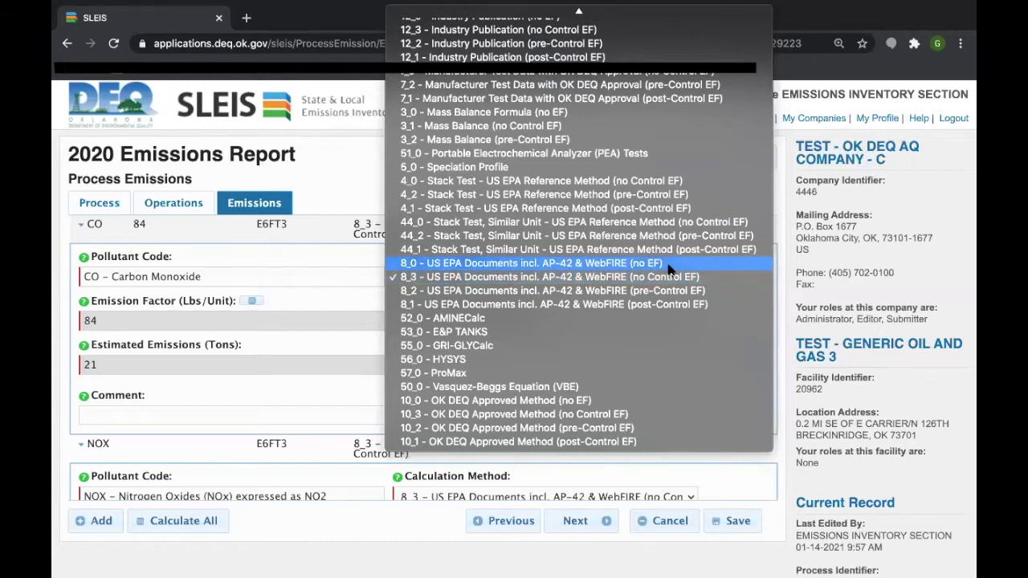
left_click(669, 263)
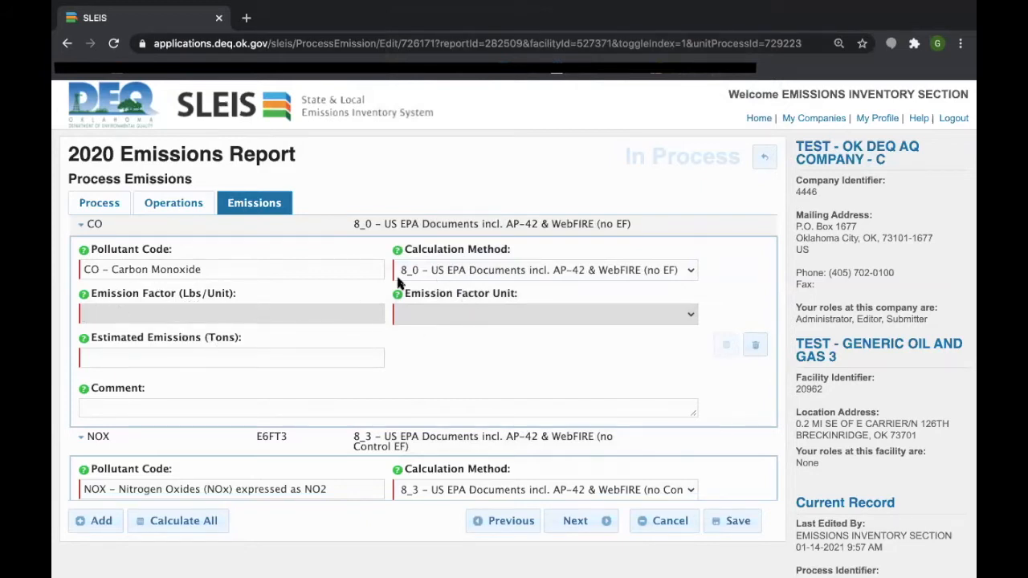
left_click(364, 351)
Return the CO calculation method to 8_3 - US EPA Documents incl. AP-42 & WebFIRE (no Control EF) with the WebFIRE factor of 84.
left_click(637, 273)
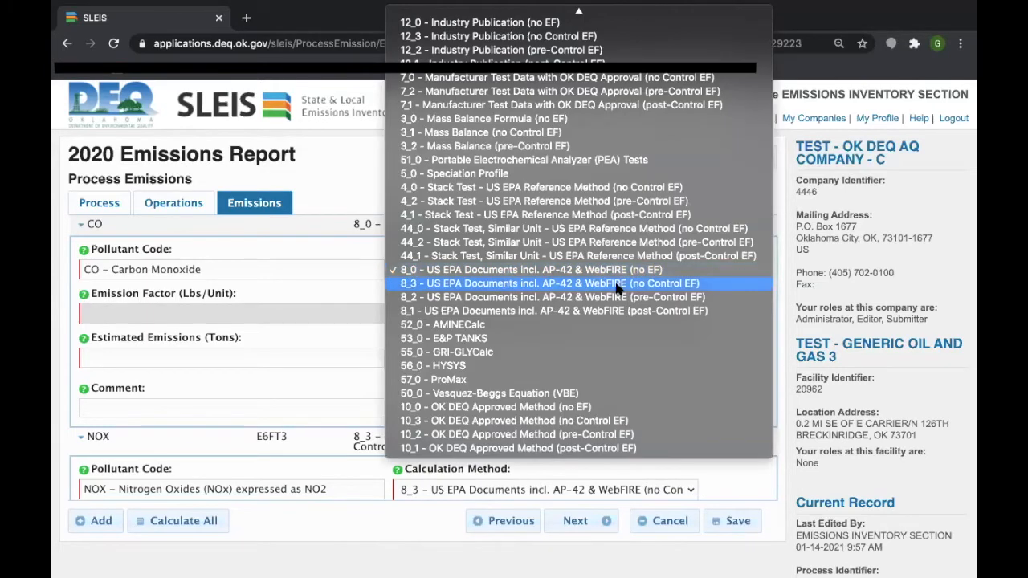
left_click(616, 284)
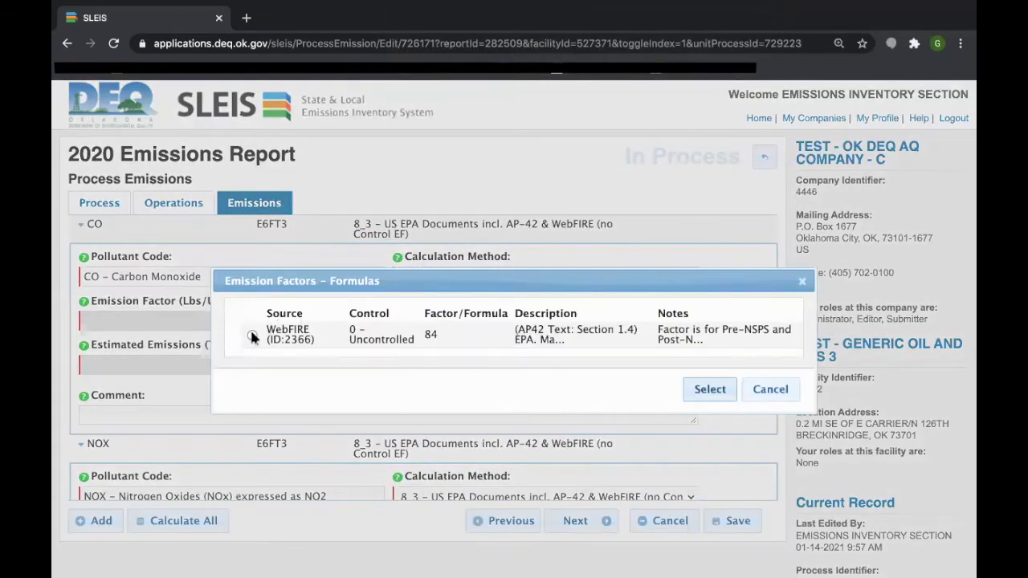
left_click(252, 335)
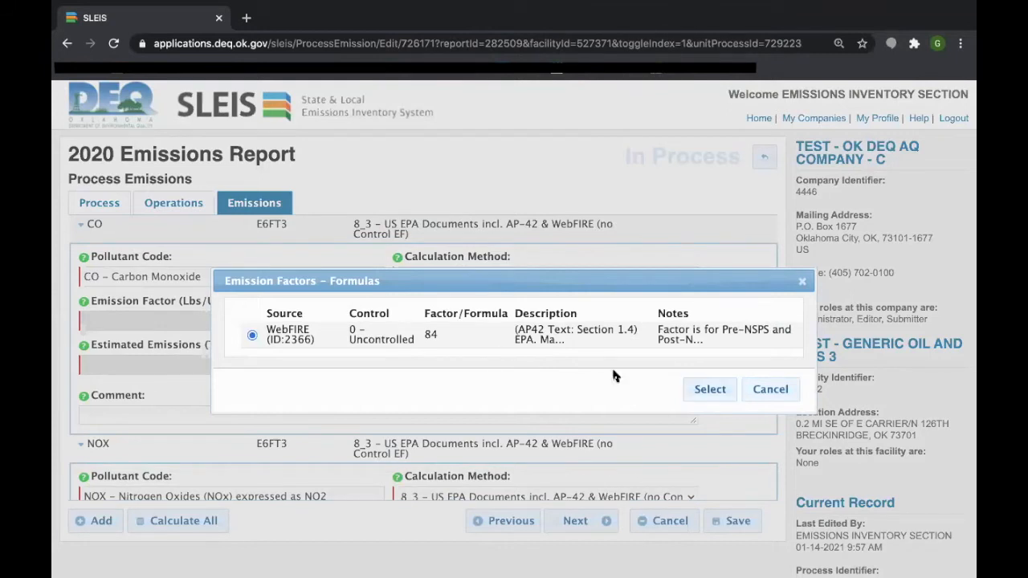
left_click(708, 395)
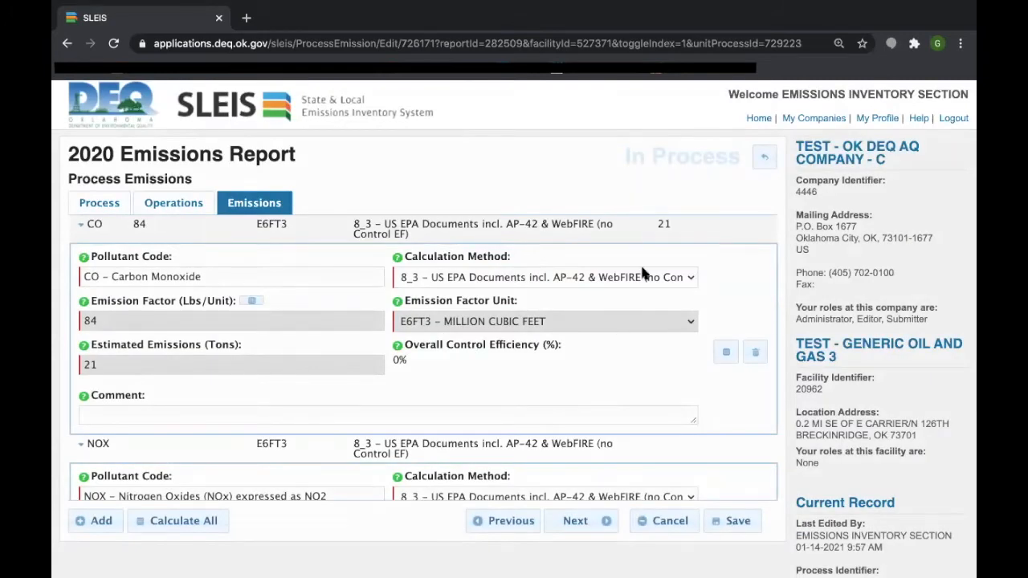
Review the pollutant entries, try to save the process emissions, and highlight the message text above the report.
scroll(533, 163, "down", 1)
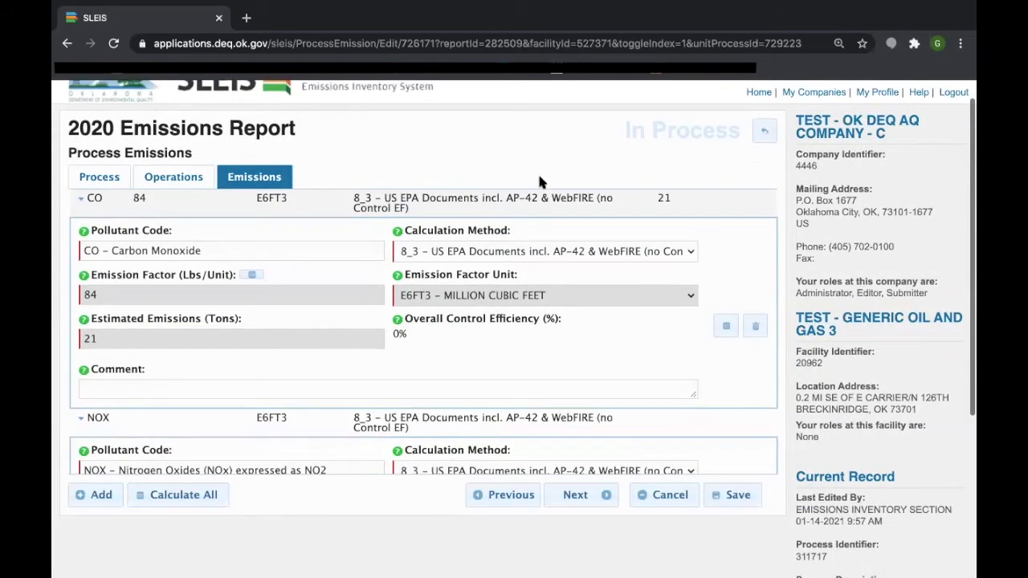
scroll(569, 348, "down", 1)
scroll(571, 353, "down", 1)
scroll(571, 353, "up", 3)
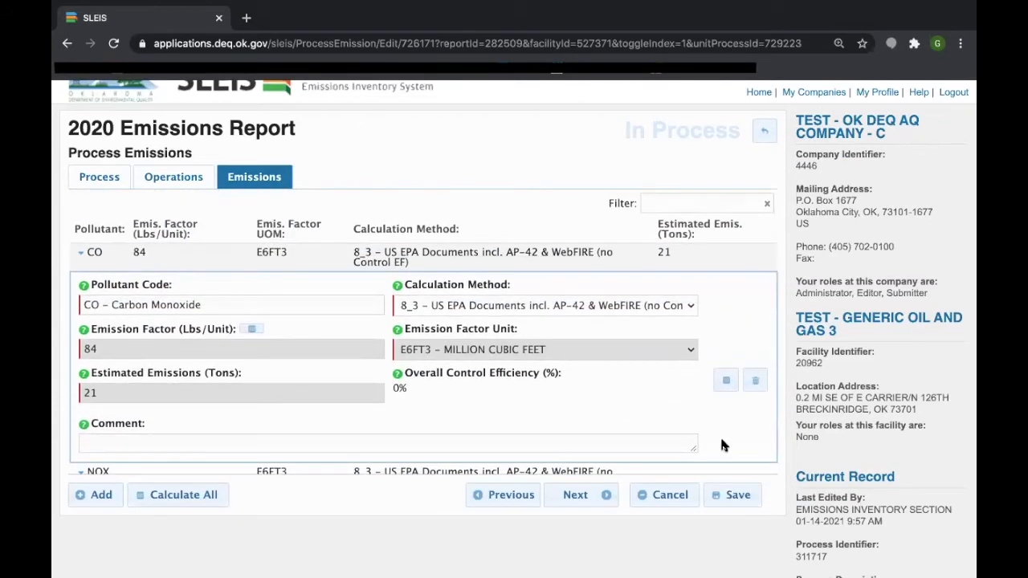
left_click(726, 496)
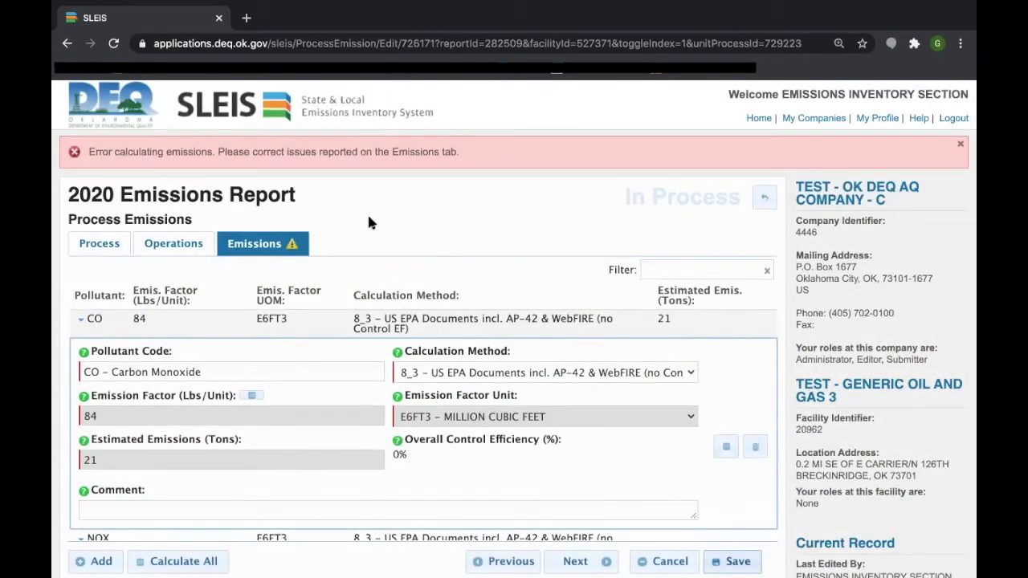
left_click_drag(87, 154, 490, 162)
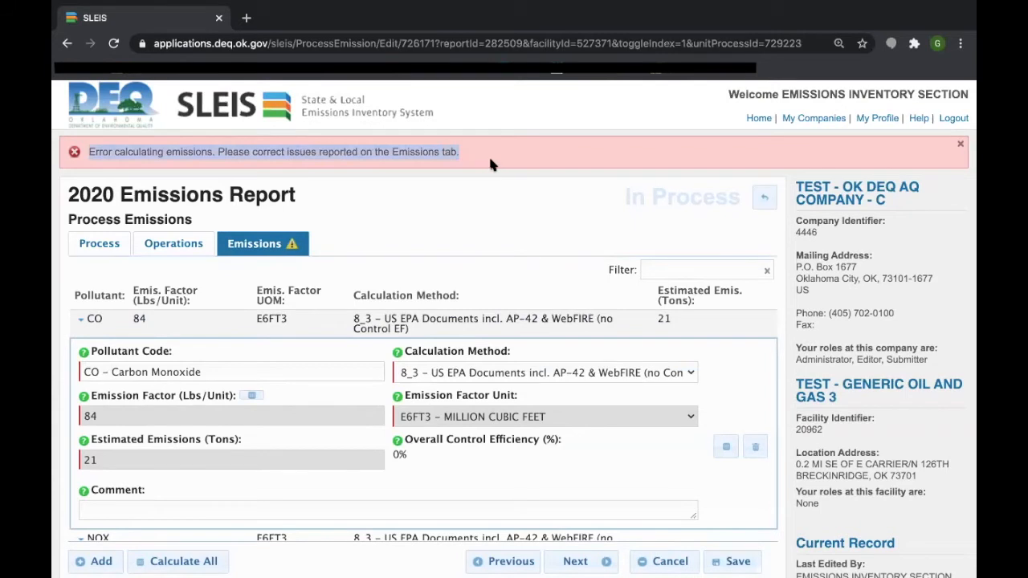
Look up the NOX emission factor and apply the uncontrolled WebFIRE (ID:2398) factor of 190.
left_click(482, 212)
scroll(482, 213, "down", 1)
scroll(659, 294, "down", 5)
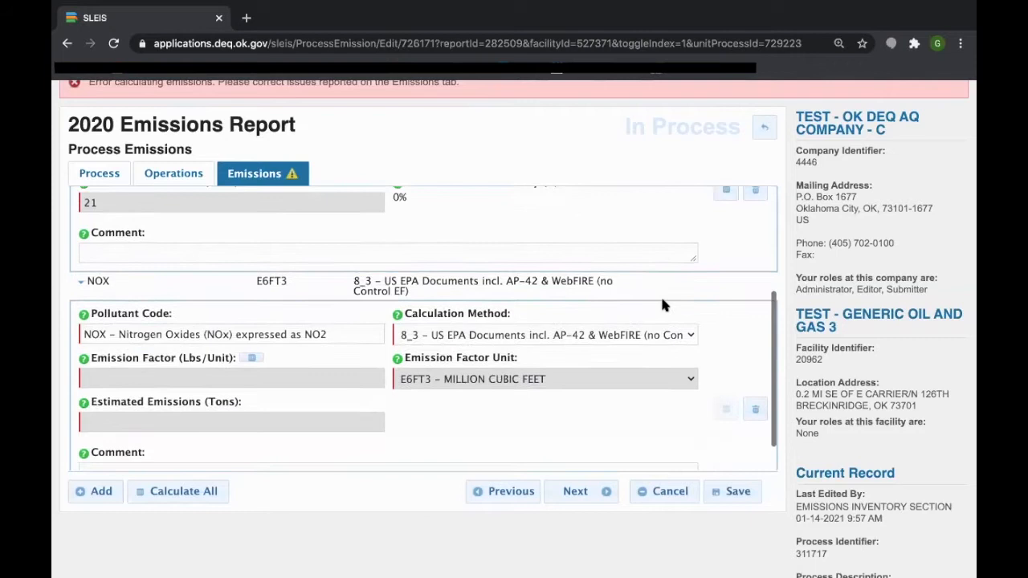
scroll(663, 305, "down", 1)
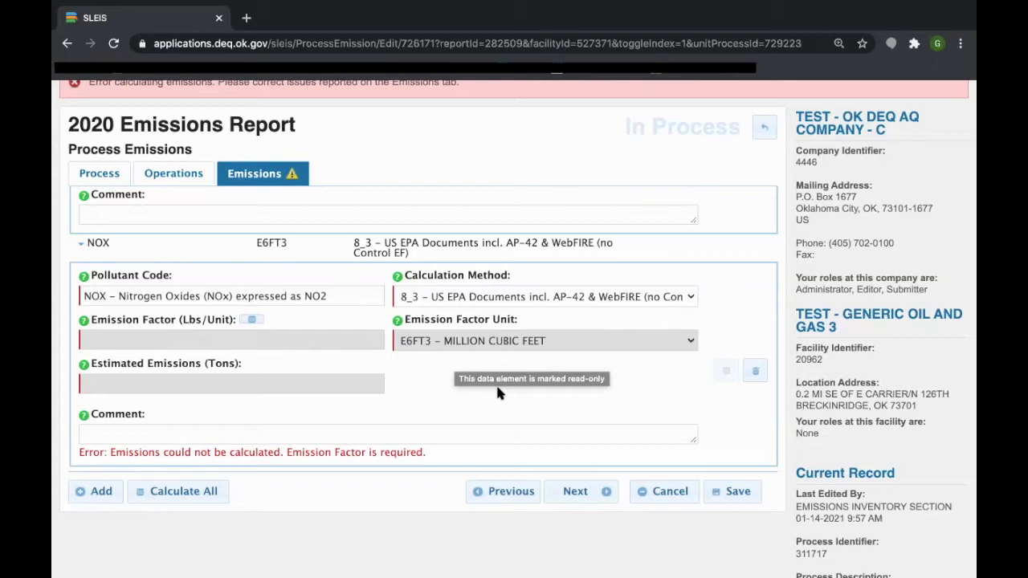
left_click(254, 320)
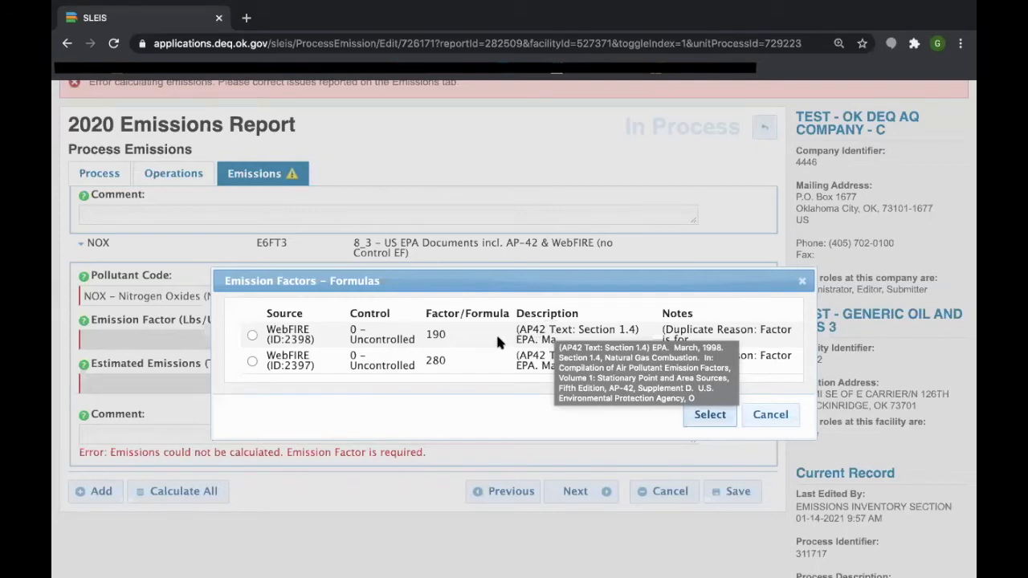
left_click(252, 336)
left_click(710, 416)
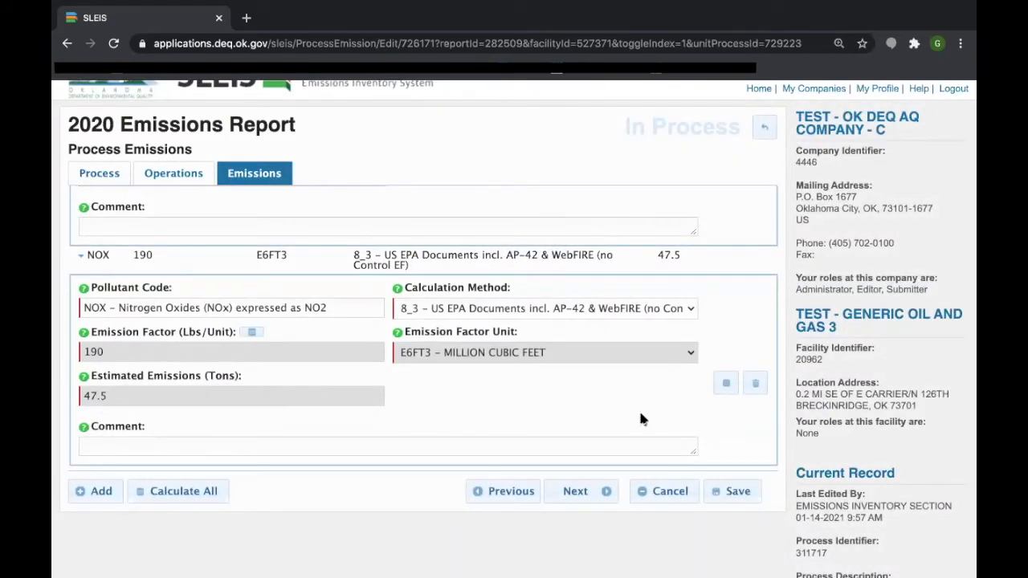
Save the boiler's process emissions and highlight the message text above the report.
scroll(640, 418, "up", 1)
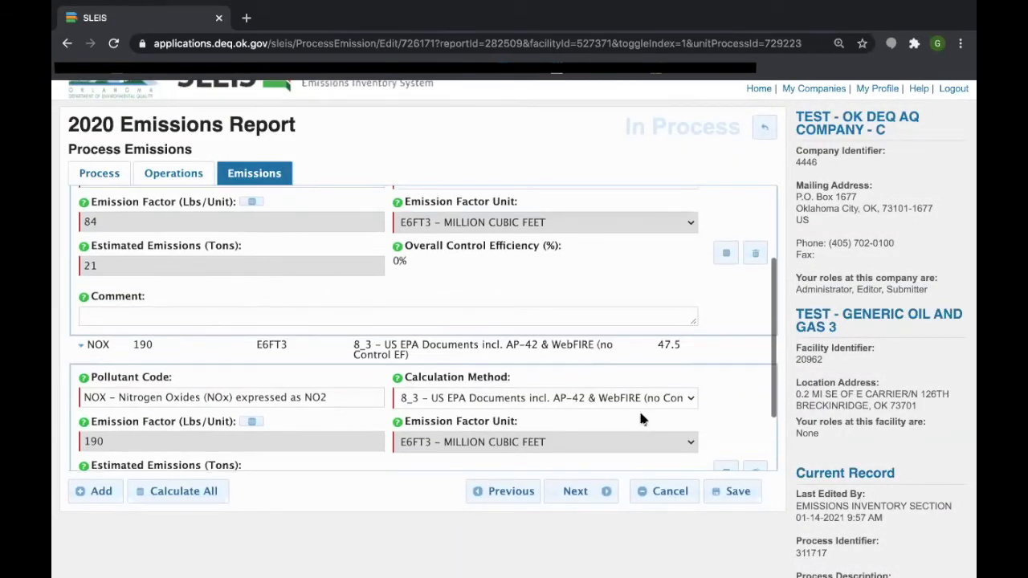
left_click(733, 499)
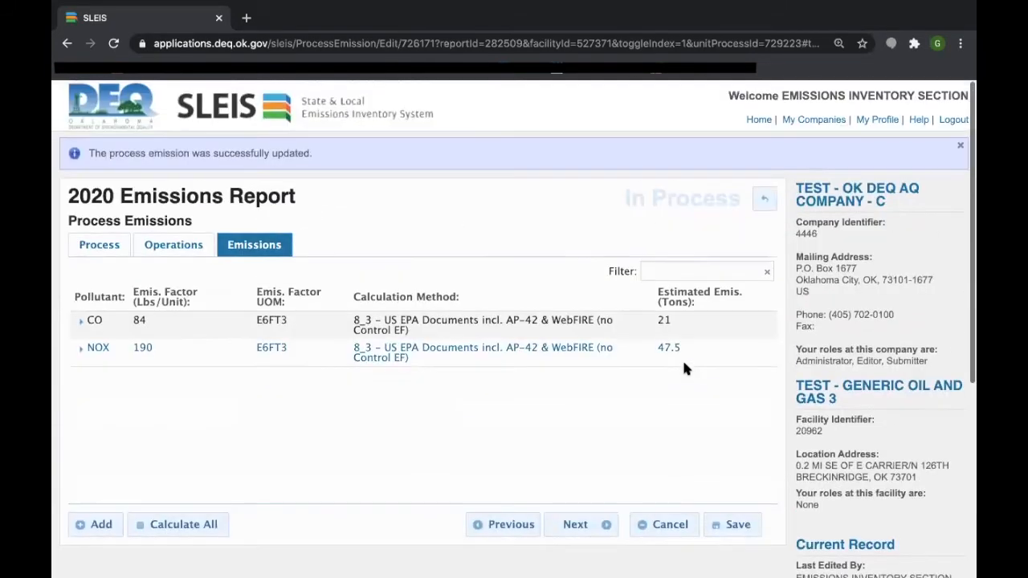
left_click_drag(83, 149, 335, 171)
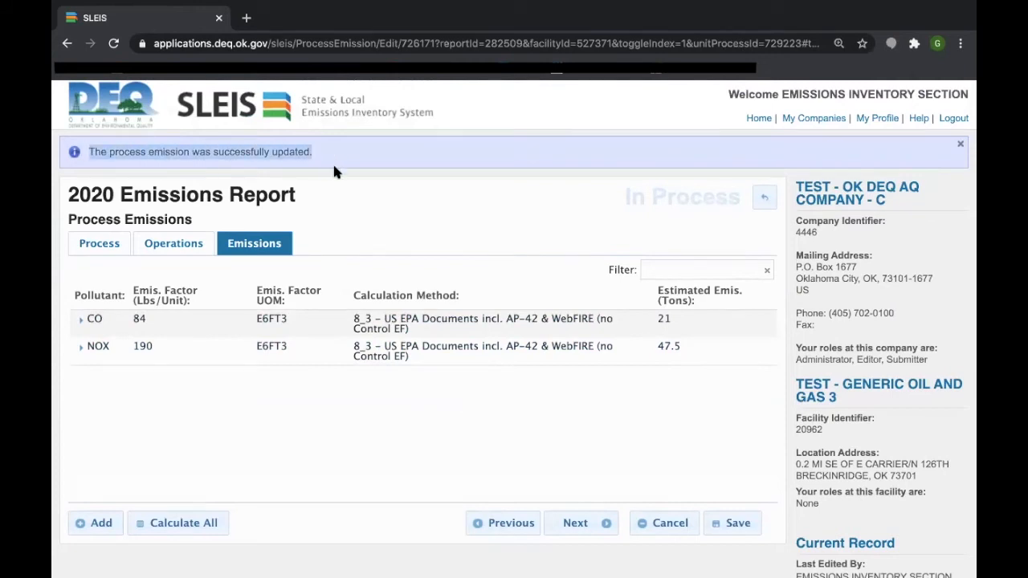
left_click(461, 231)
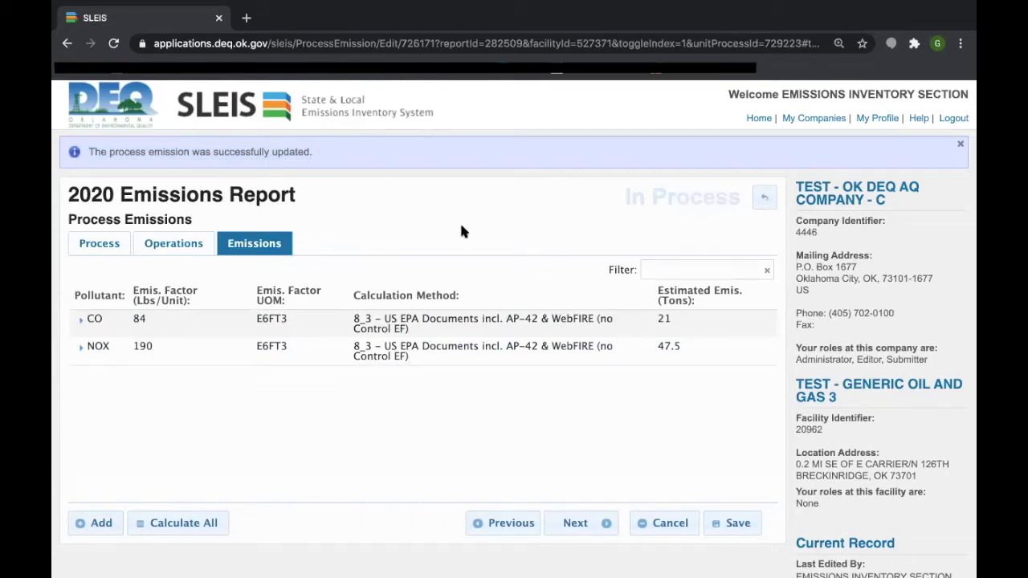
Open the Example Engine Process from the process emissions list and review its throughput, operating schedule and pollutant entries.
left_click(765, 199)
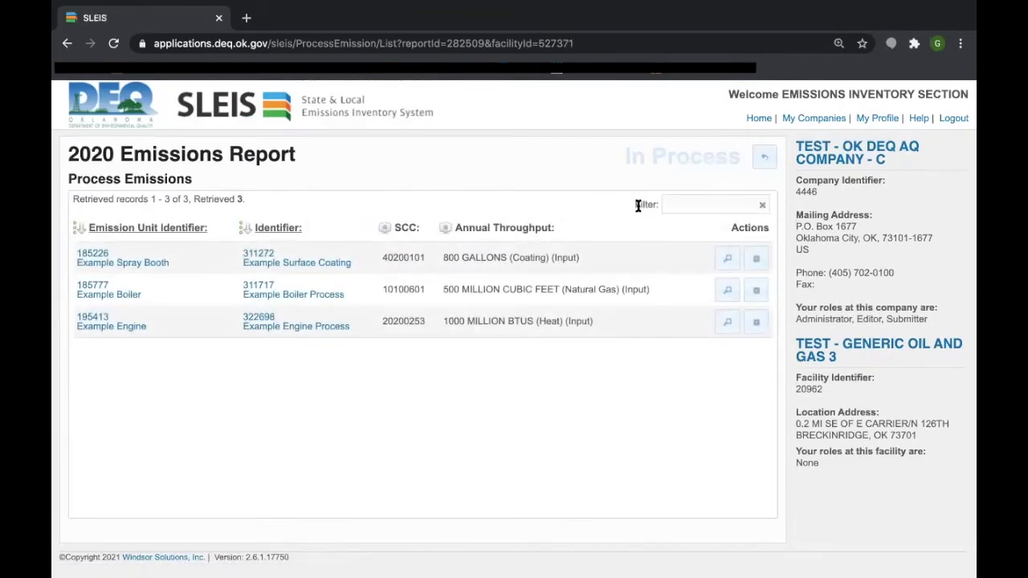
left_click(755, 325)
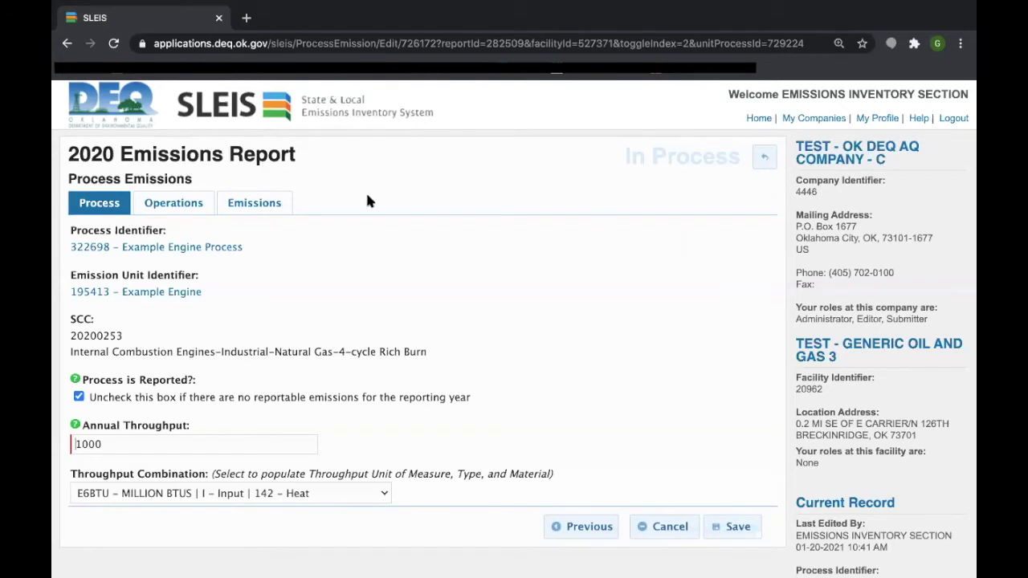
left_click(273, 207)
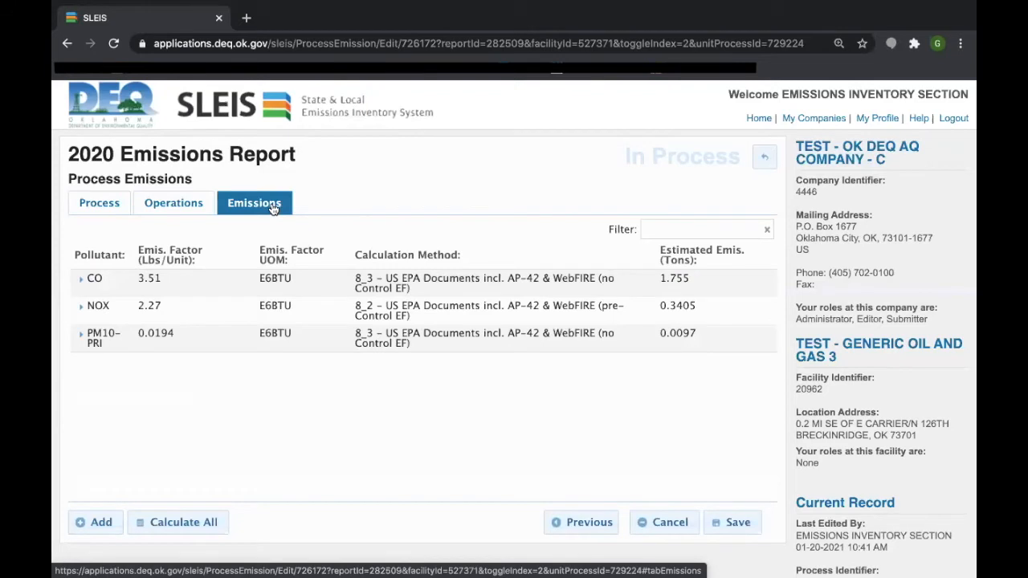
left_click(101, 202)
scroll(396, 305, "down", 1)
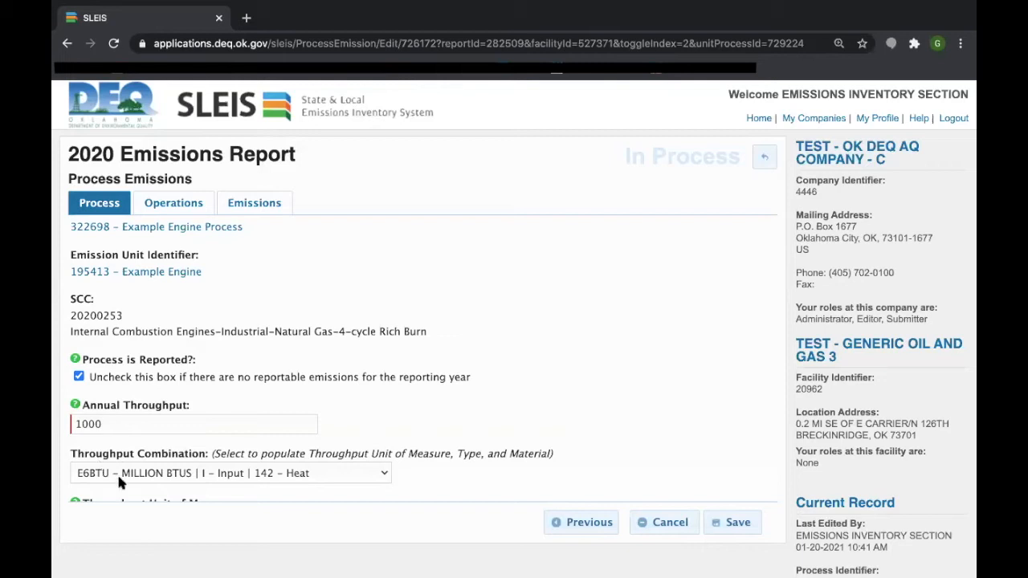
left_click(193, 205)
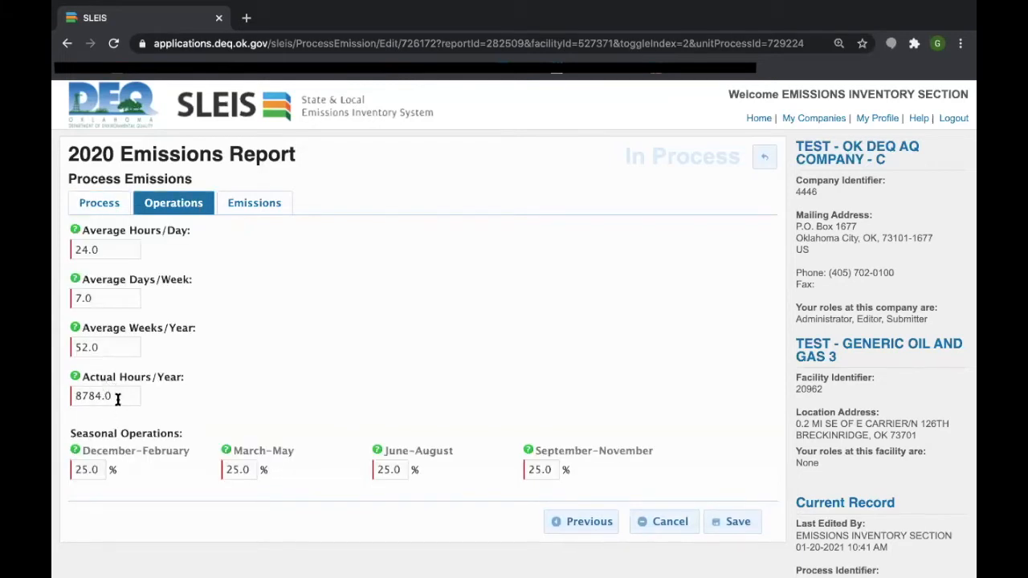
left_click(256, 209)
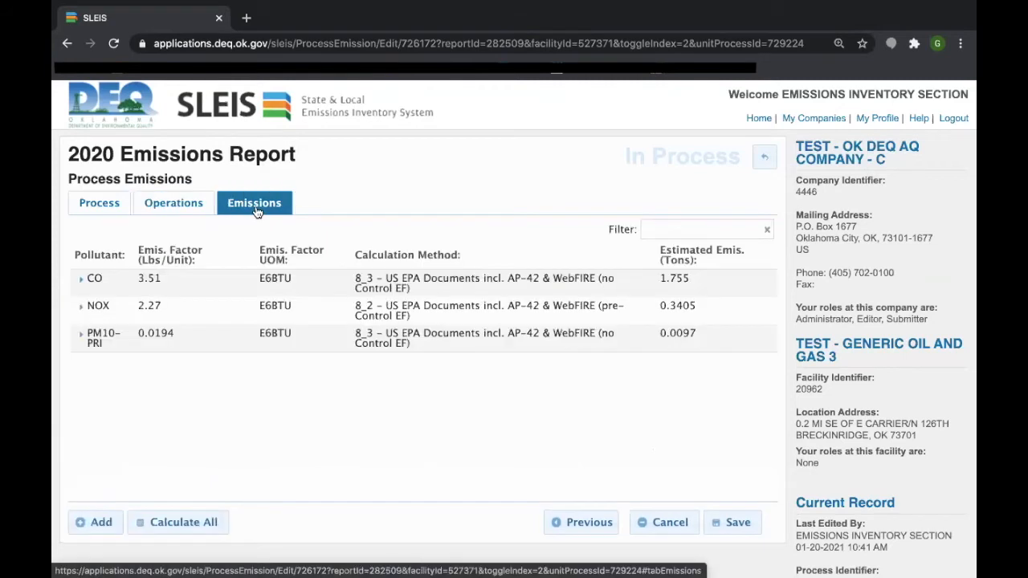
Expand the engine's CO, NOX and PM10-PRI entries and compare their calculation methods and overall control efficiencies.
left_click(186, 275)
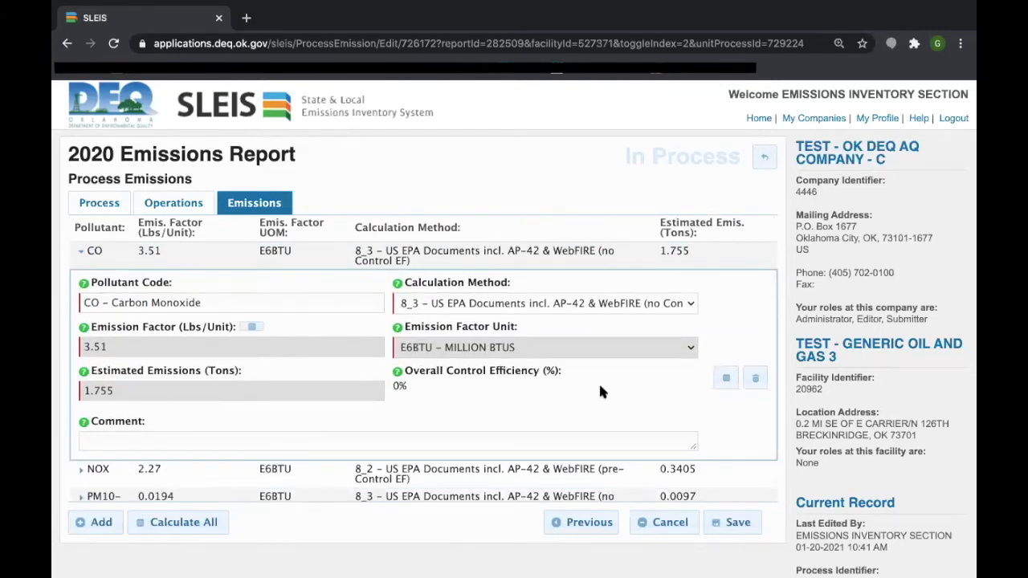
scroll(599, 391, "down", 1)
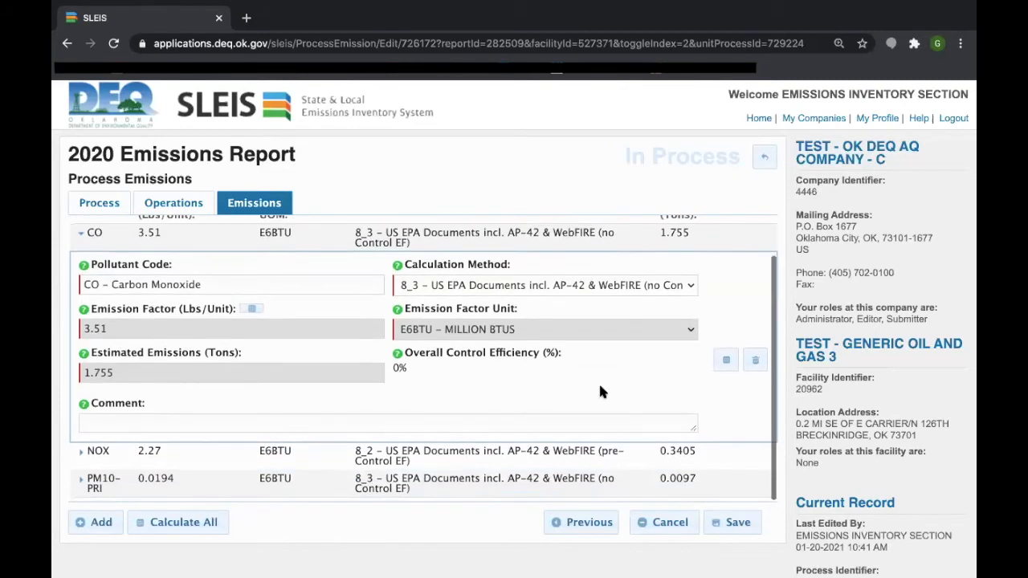
left_click(495, 454)
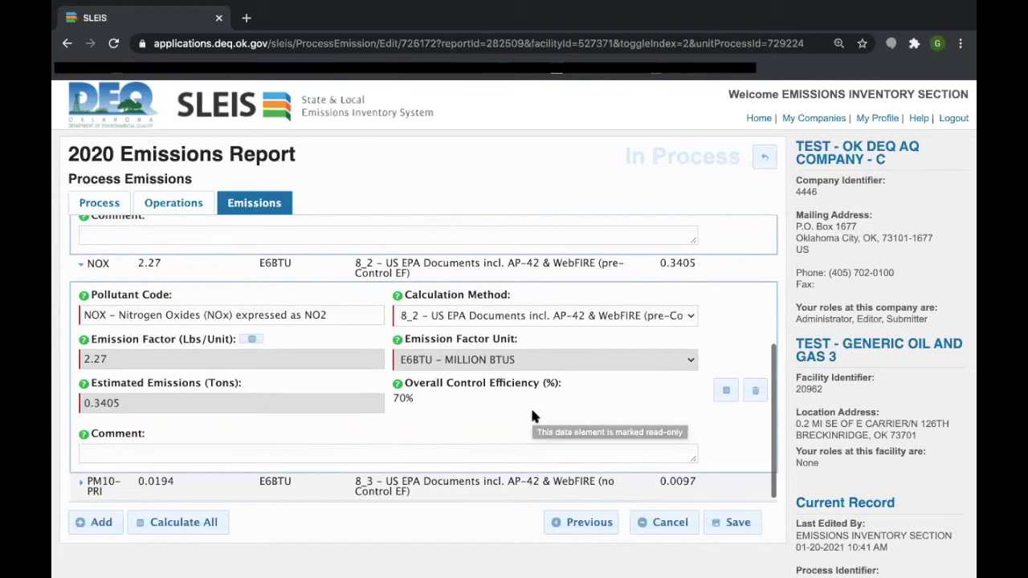
scroll(532, 416, "up", 2)
scroll(531, 416, "up", 5)
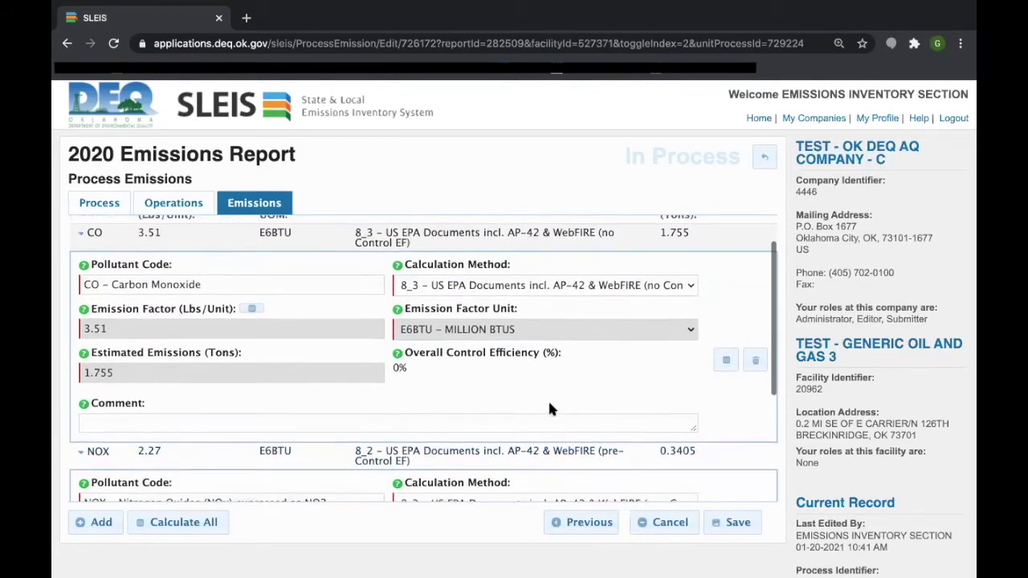
scroll(548, 408, "down", 5)
left_click(548, 480)
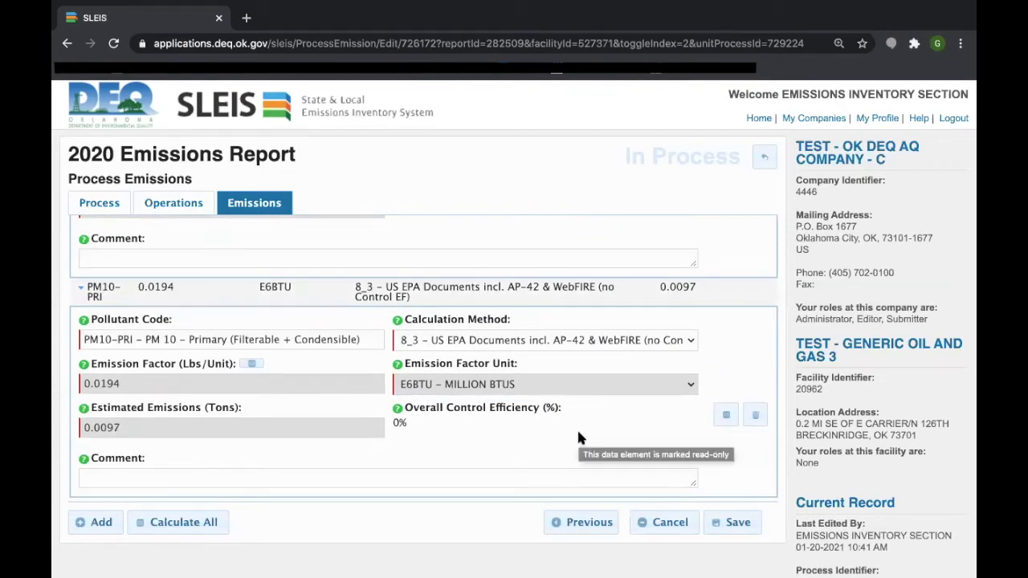
scroll(580, 438, "up", 1)
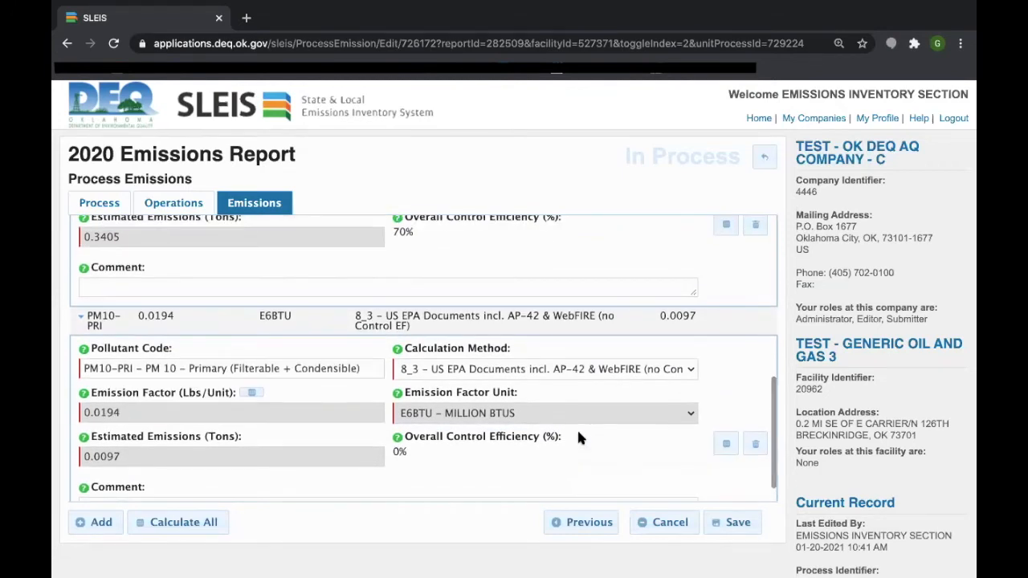
scroll(578, 437, "down", 1)
Check the PM10-PRI calculation method choices, keeping 8_3 (no Control EF), and highlight the entry's overall control efficiency.
left_click(665, 340)
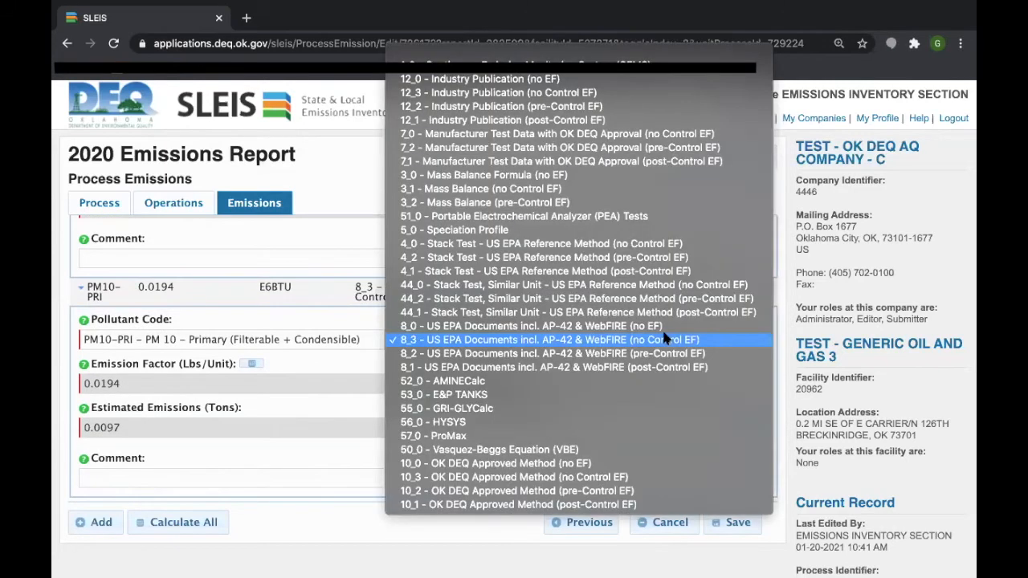
left_click(674, 339)
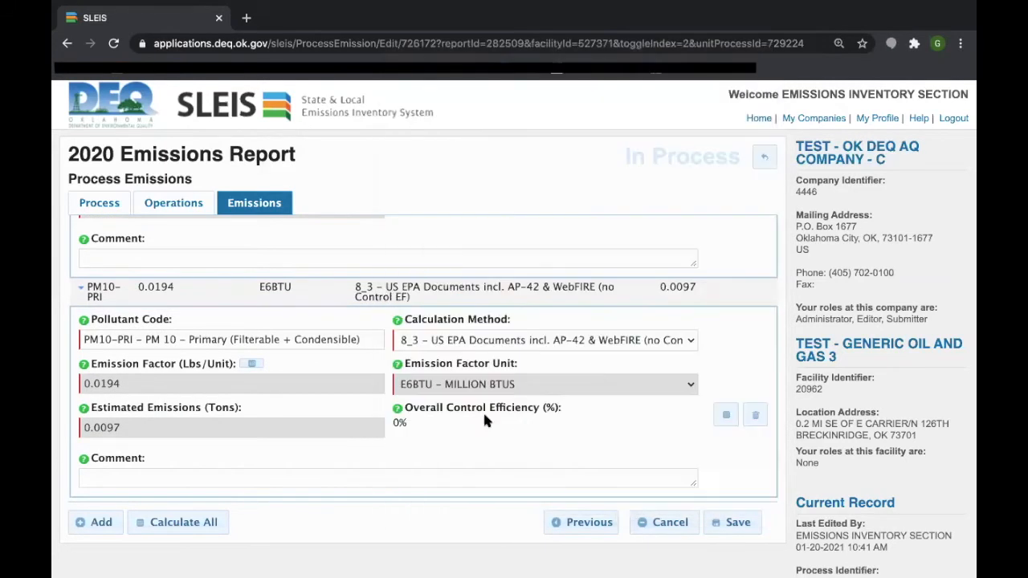
left_click_drag(413, 421, 378, 398)
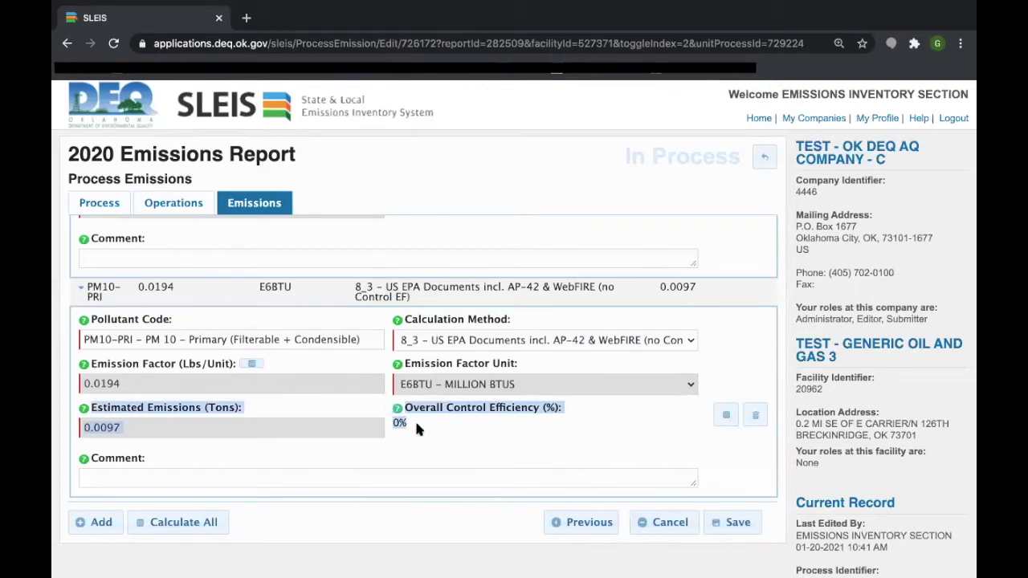
left_click(432, 436)
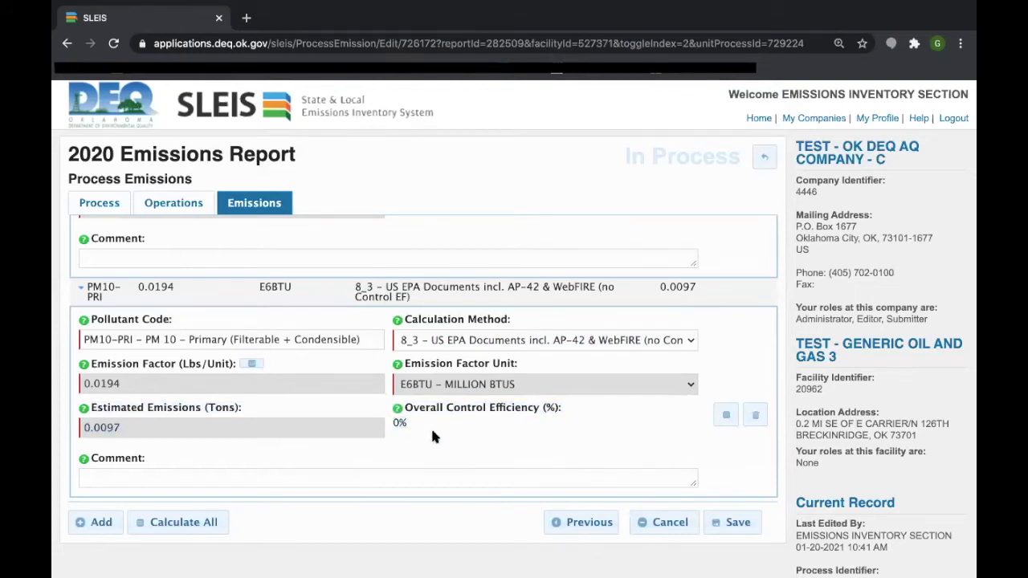
Compare the CO and NOX overall control efficiencies and inspect the NOX calculation method choices, keeping 8_2 (pre-Control EF).
scroll(432, 436, "up", 1)
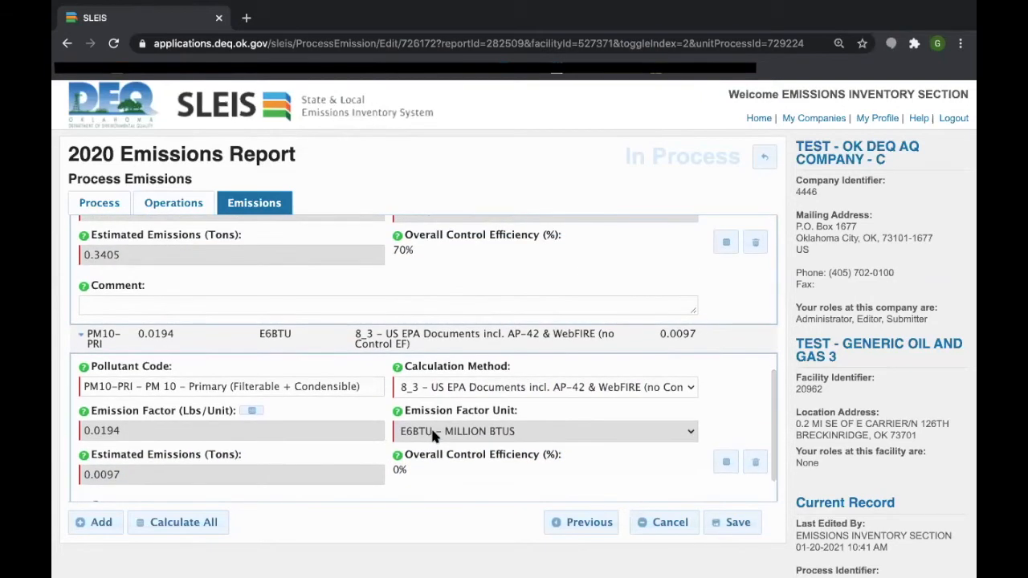
scroll(430, 430, "up", 5)
scroll(515, 431, "down", 1)
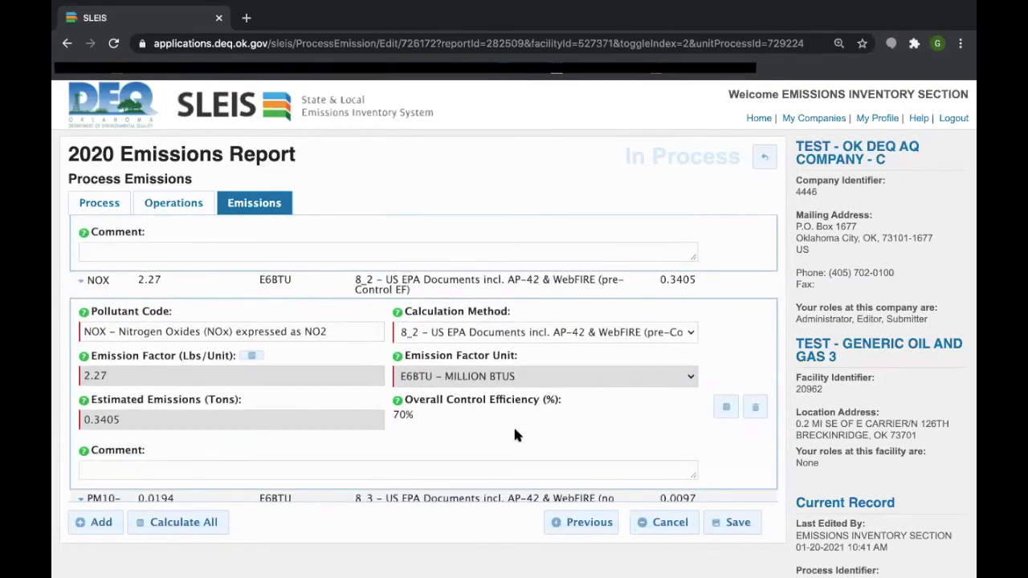
scroll(515, 434, "up", 3)
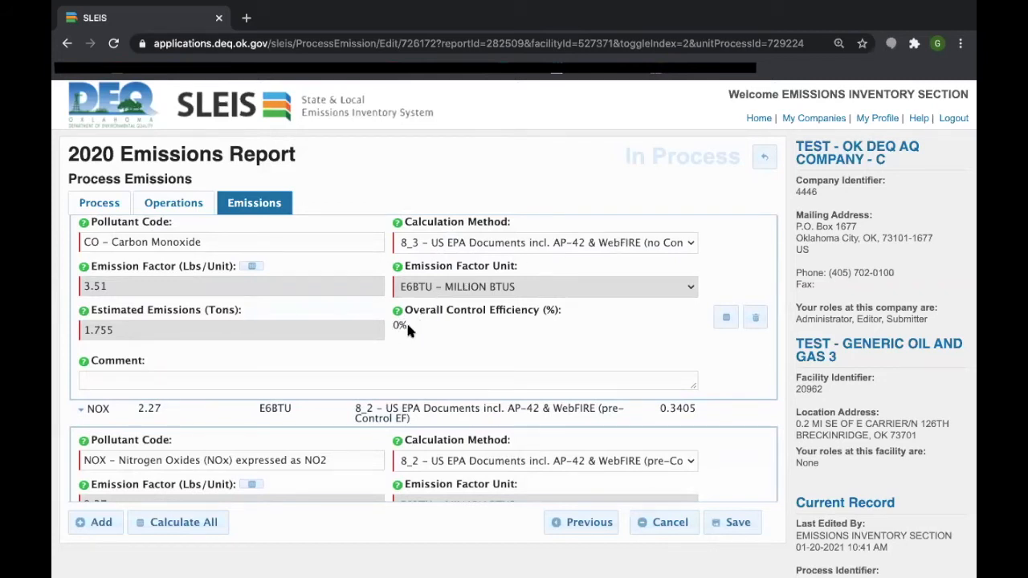
scroll(485, 330, "down", 2)
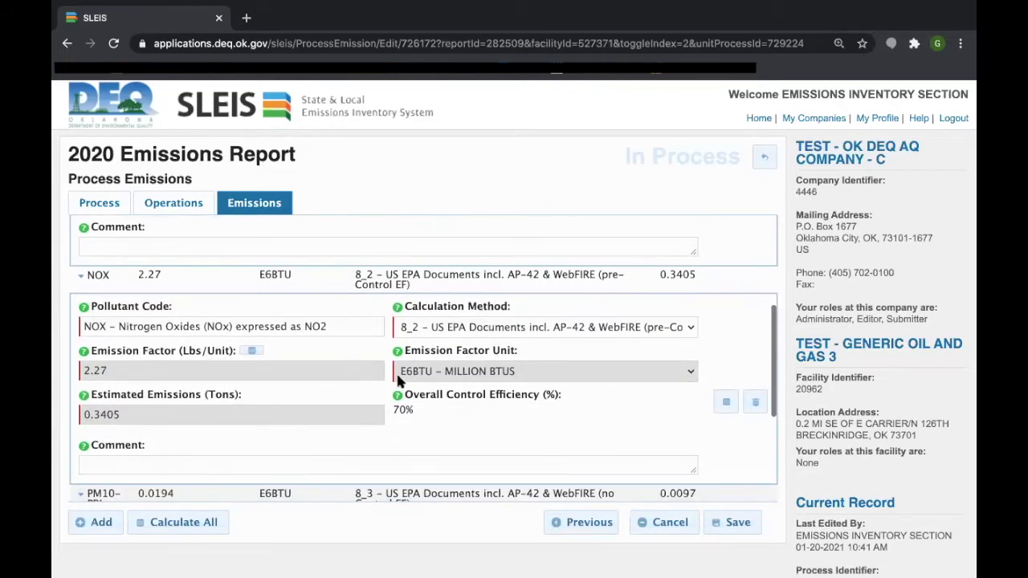
left_click(587, 328)
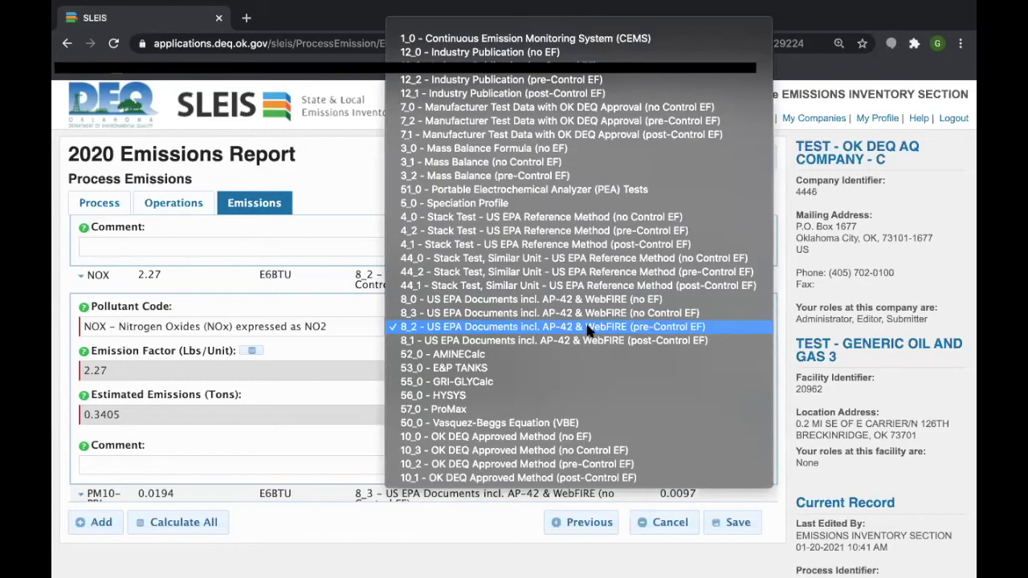
left_click(586, 328)
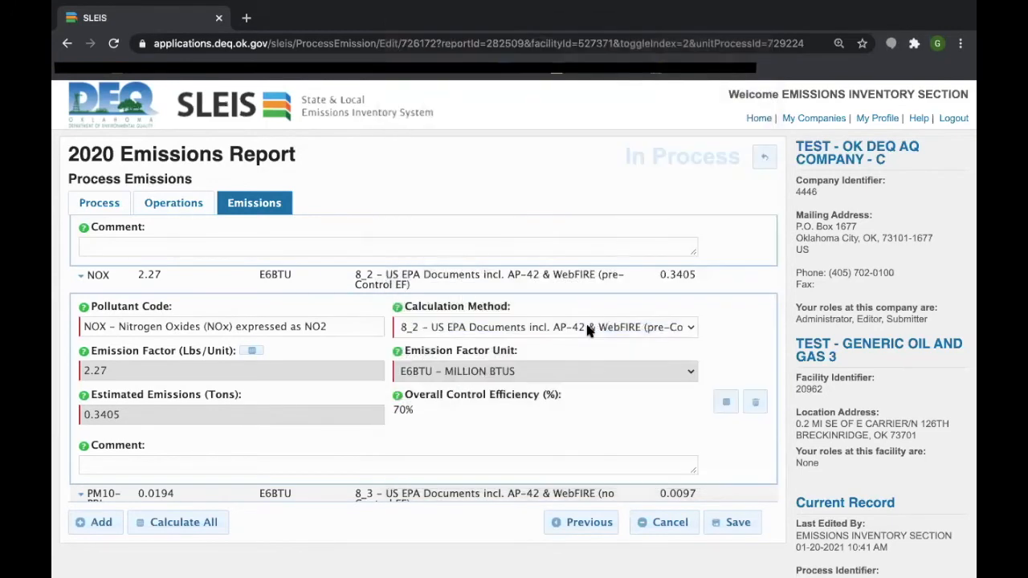
left_click(587, 329)
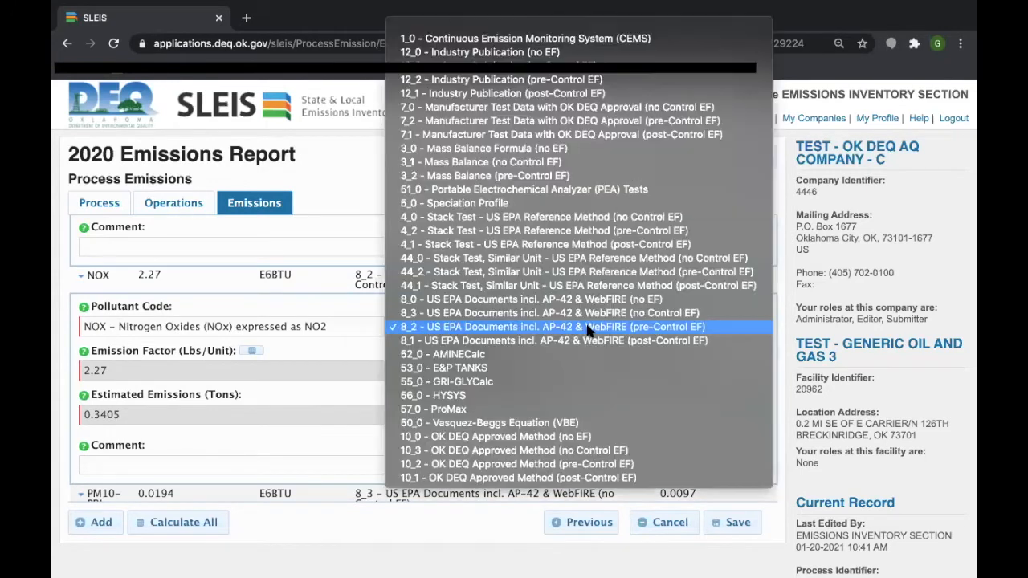
left_click(506, 332)
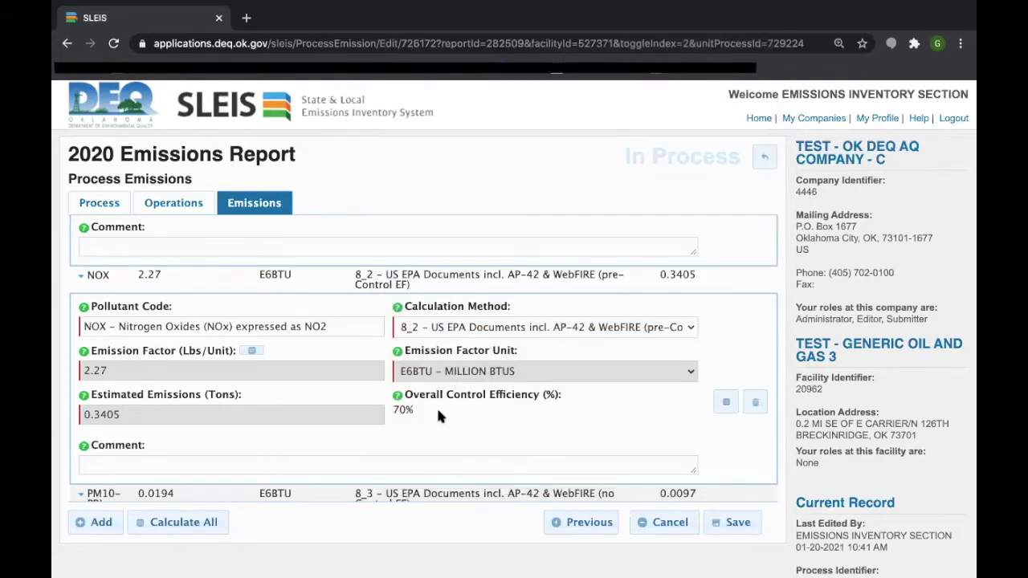
Try calculation method 8_3 (no Control EF) for the NOX entry with the uncontrolled WebFIRE emission factor of 2.27.
left_click_drag(416, 408, 391, 396)
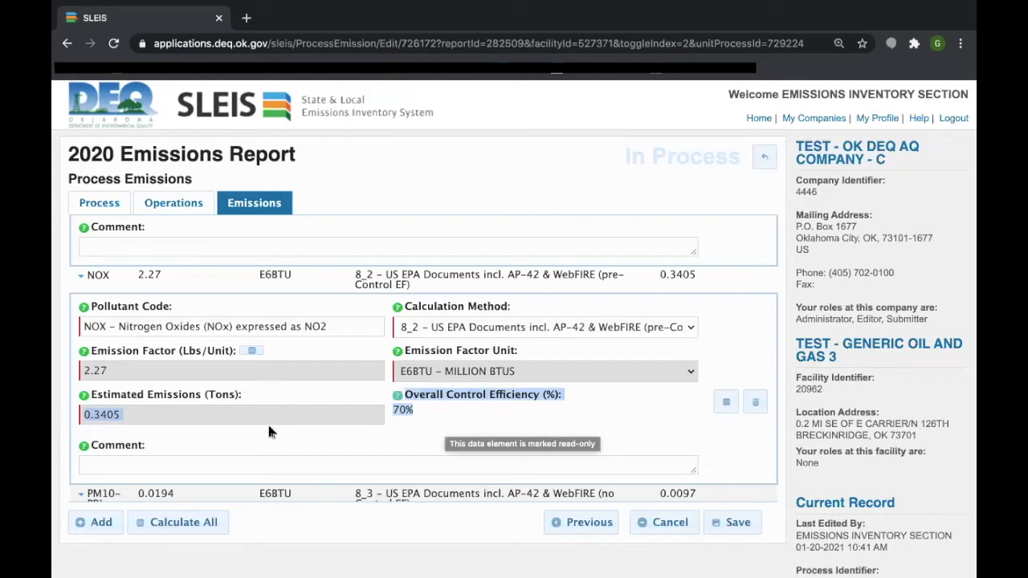
left_click(354, 432)
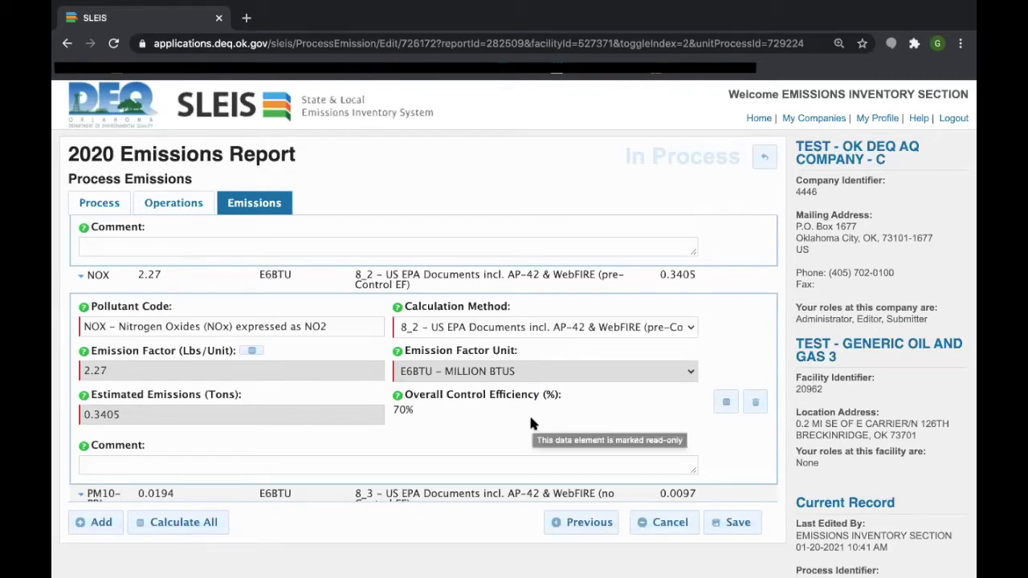
left_click(575, 331)
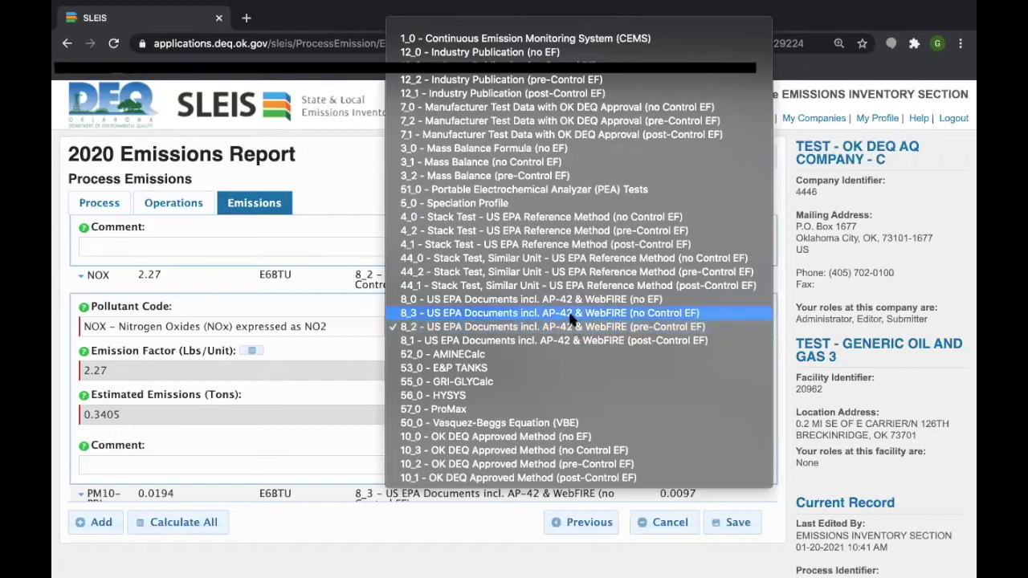
left_click(571, 316)
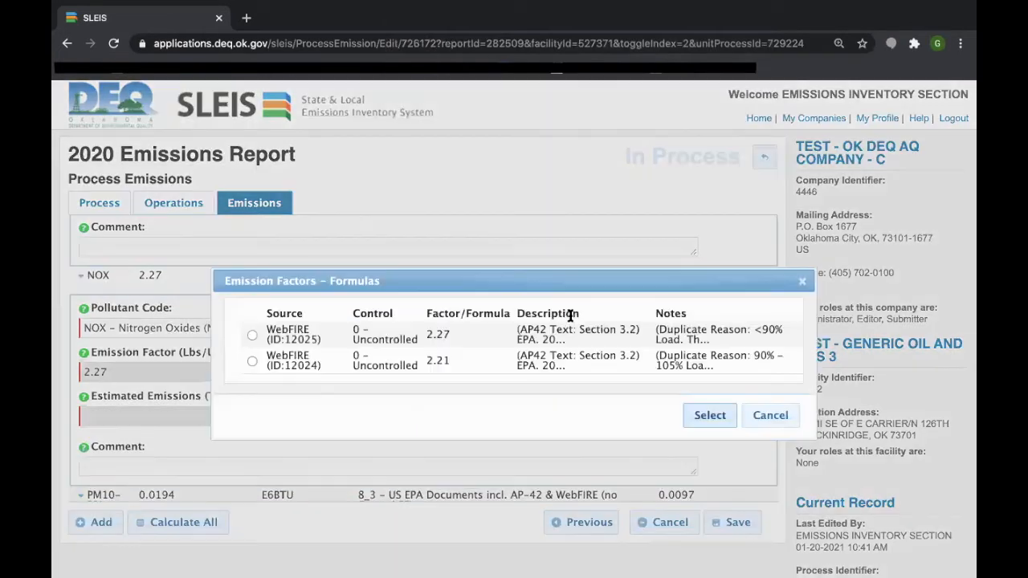
left_click(252, 335)
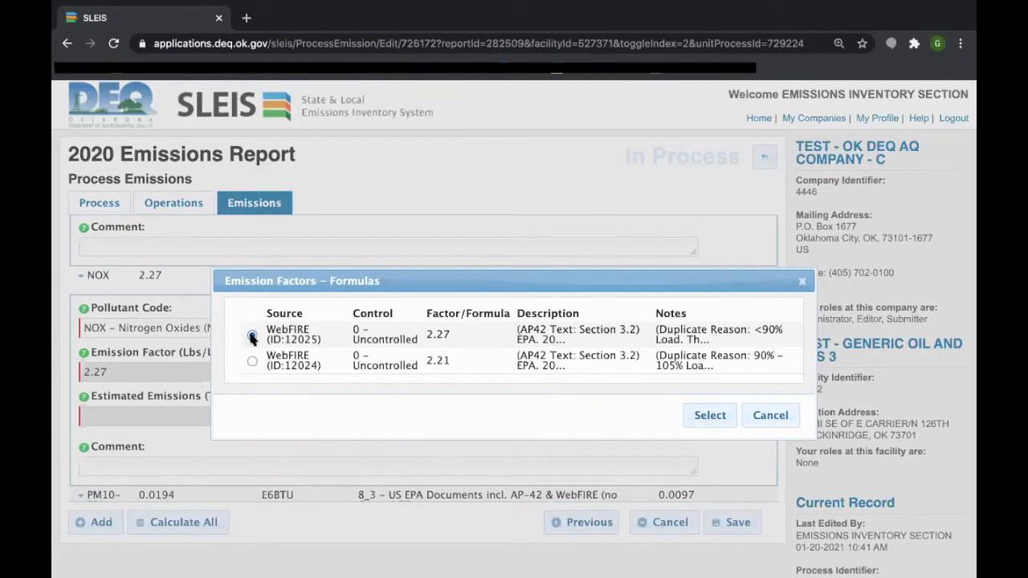
left_click(695, 413)
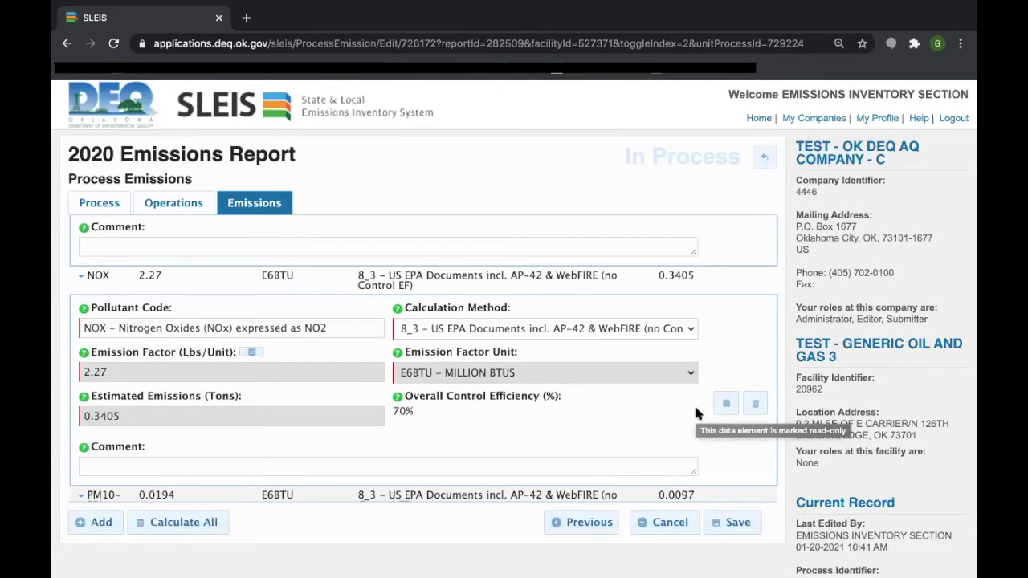
Check the NOX calculation method choices, keeping 8_3 (no Control EF), and compare its control efficiency and estimated emissions with the CO entry.
left_click(656, 331)
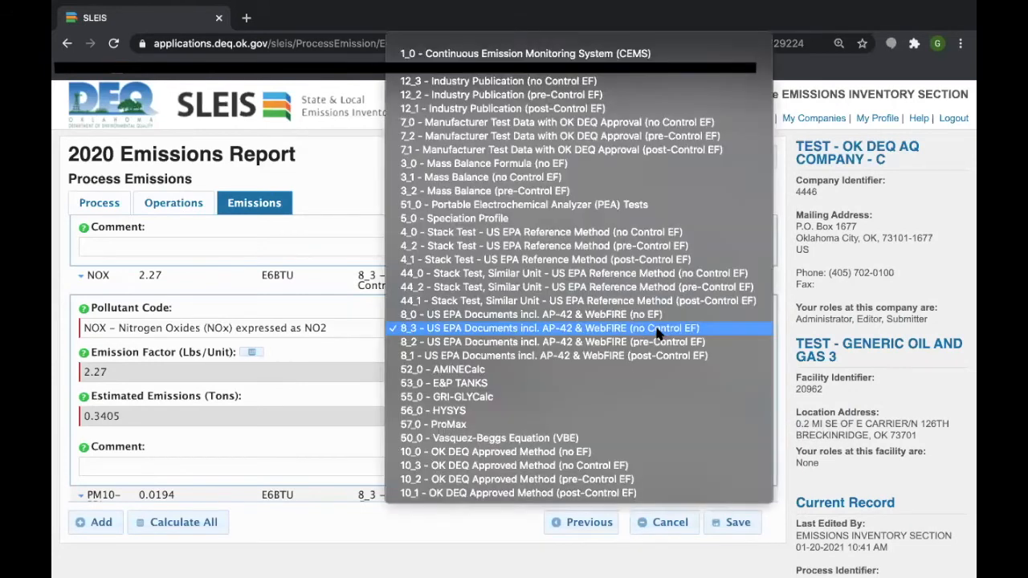
left_click(715, 328)
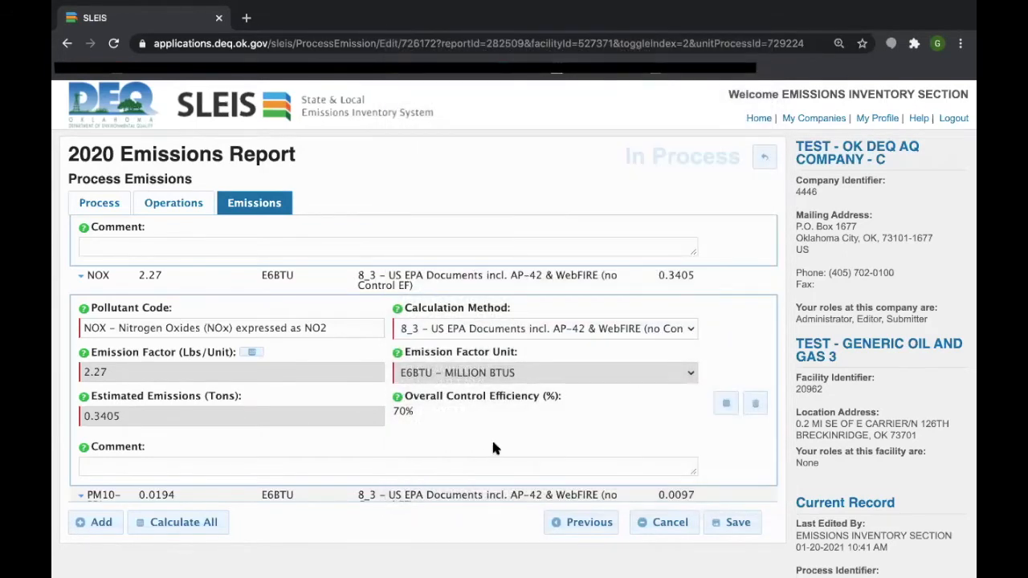
left_click_drag(417, 411, 403, 401)
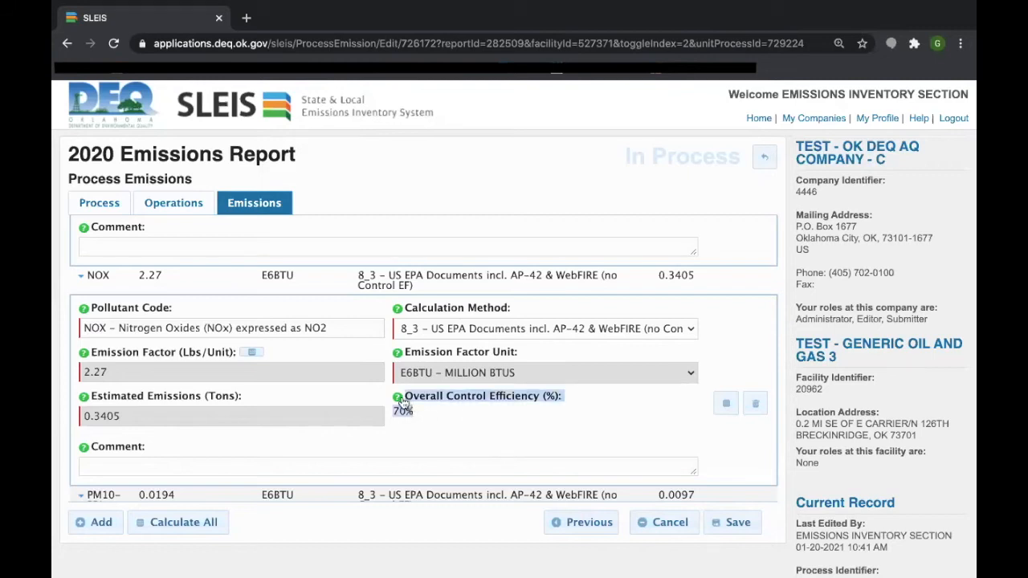
left_click(462, 414)
left_click_drag(138, 415, 76, 416)
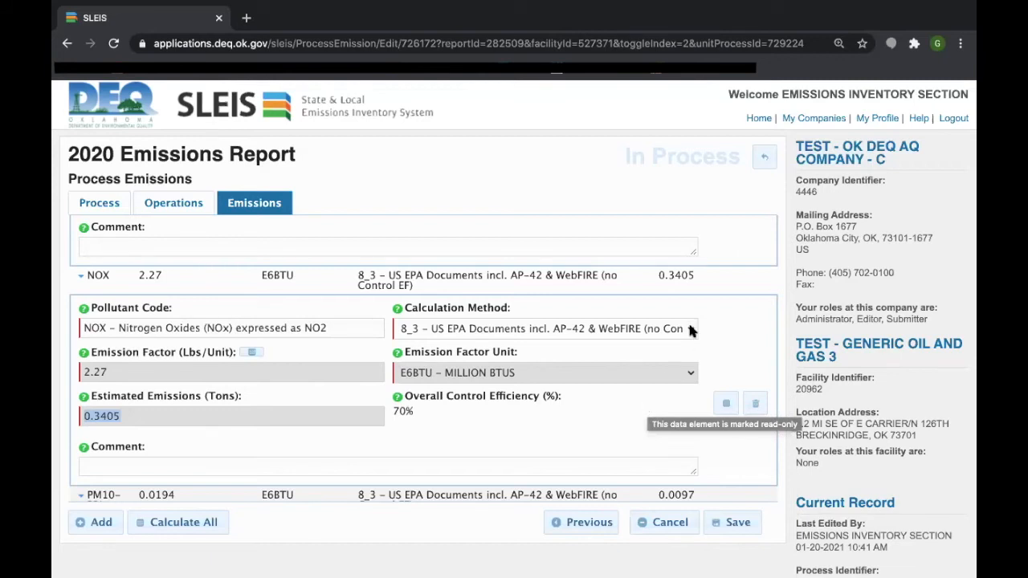
scroll(584, 433, "up", 1)
scroll(583, 430, "up", 3)
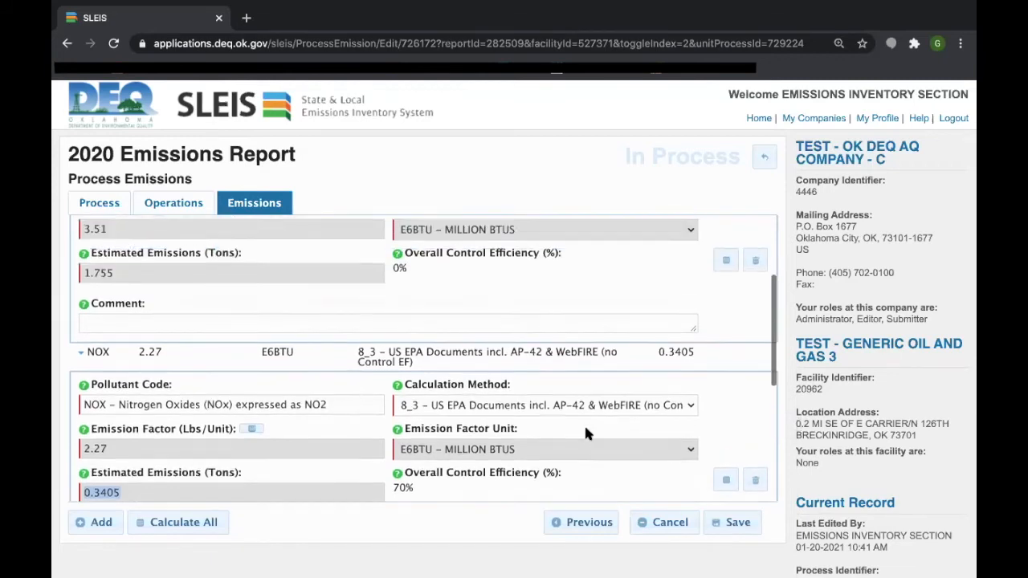
scroll(618, 366, "down", 4)
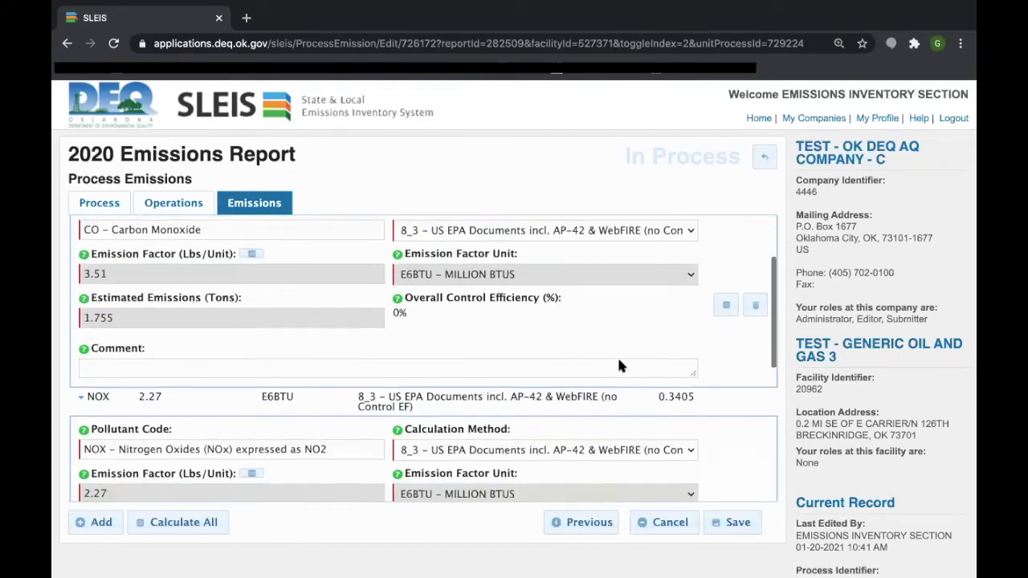
scroll(618, 366, "up", 4)
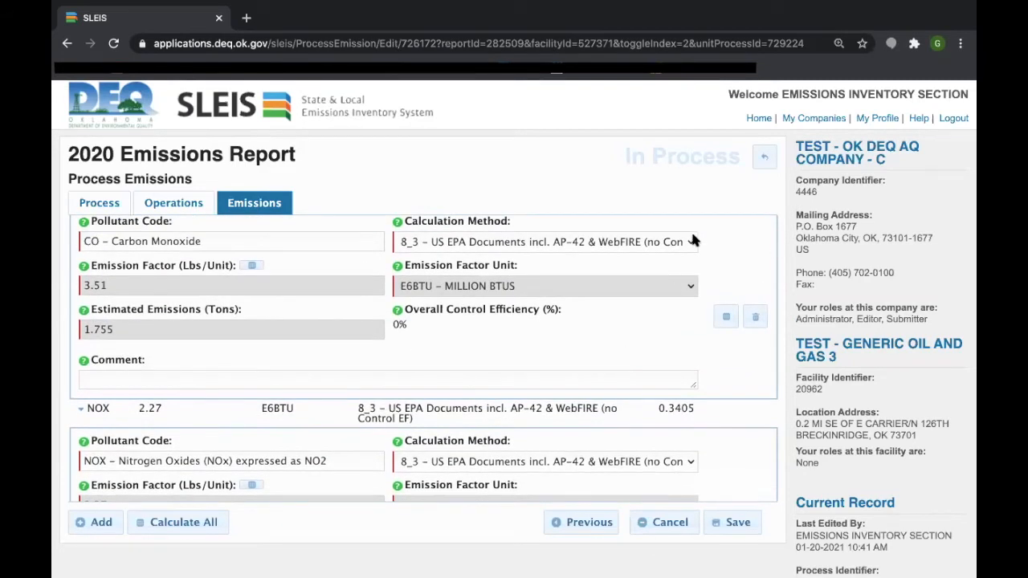
Discard the unsaved NOX change by leaving and reopening the Example Engine Process, and expand its NOX emissions entry.
left_click(766, 158)
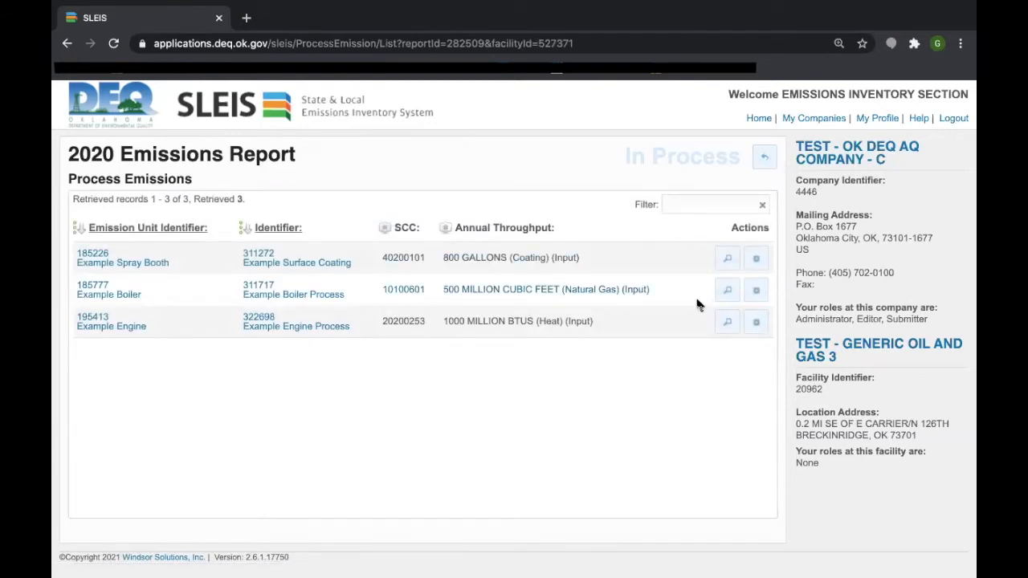
left_click(755, 324)
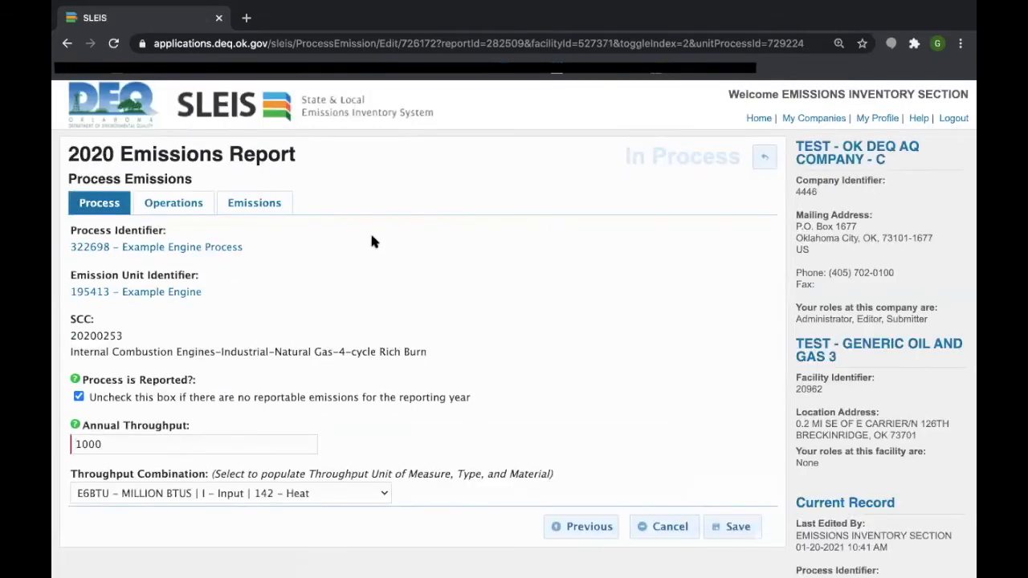
left_click(276, 203)
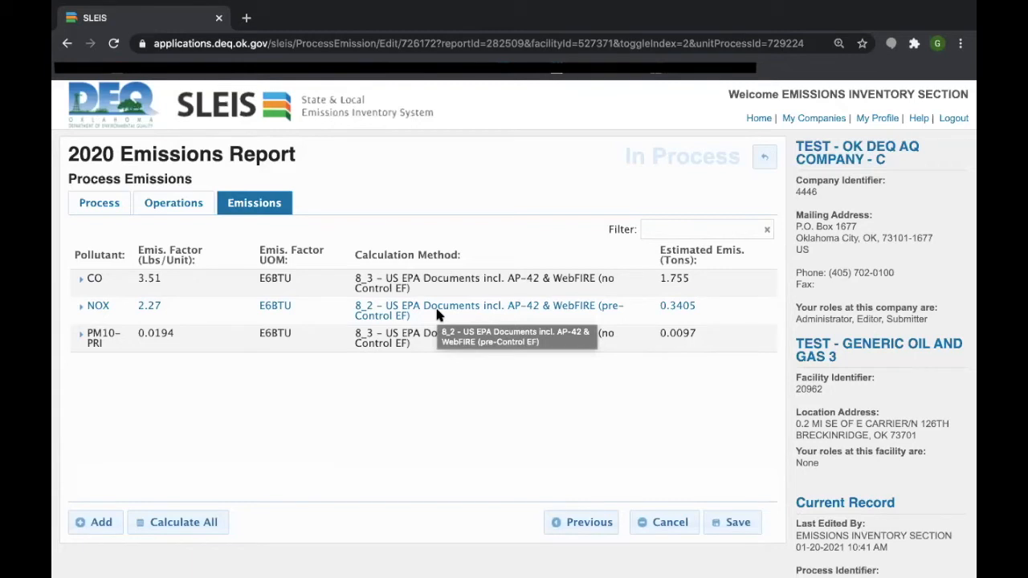
left_click(438, 315)
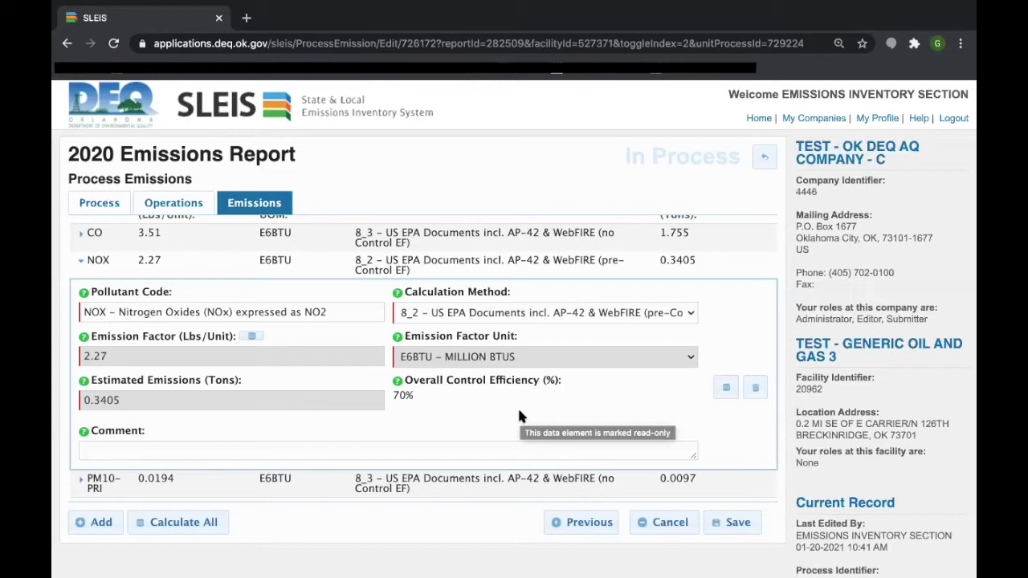
Switch the reopened NOX entry to 8_3 (no Control EF) with factor 2.27 and review its estimated emissions.
left_click(592, 312)
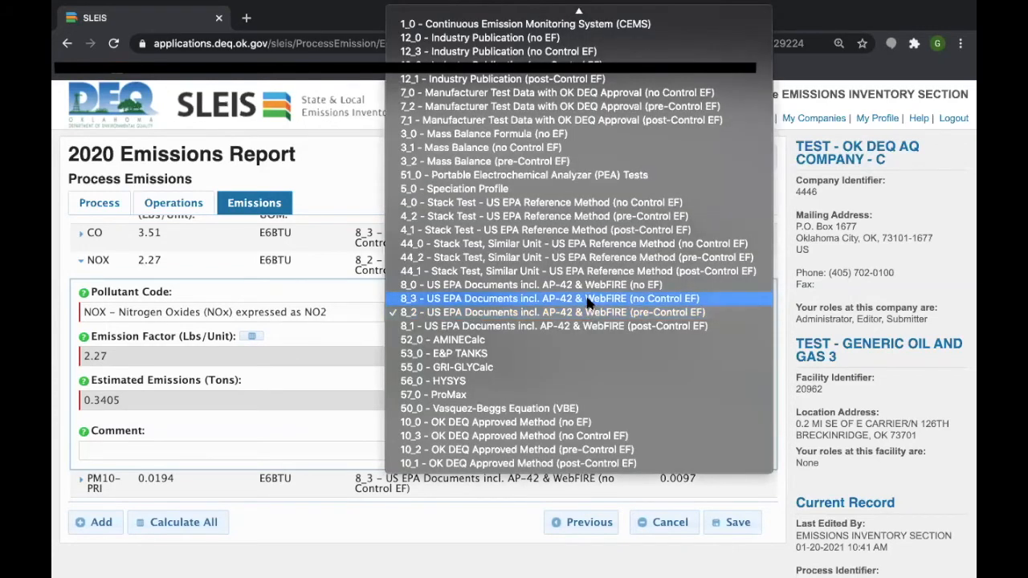
left_click(589, 296)
left_click(252, 335)
left_click(710, 415)
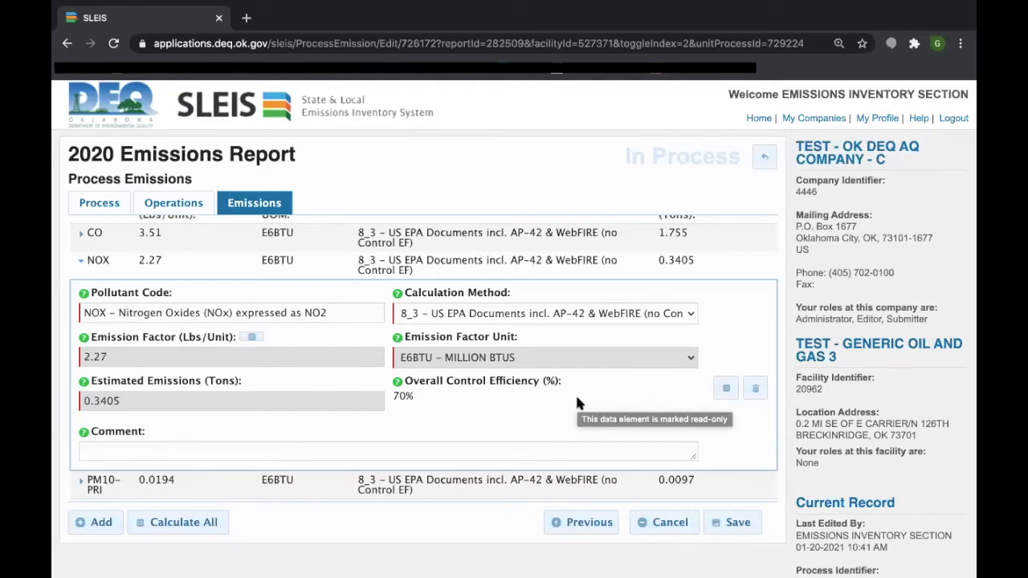
scroll(602, 411, "up", 1)
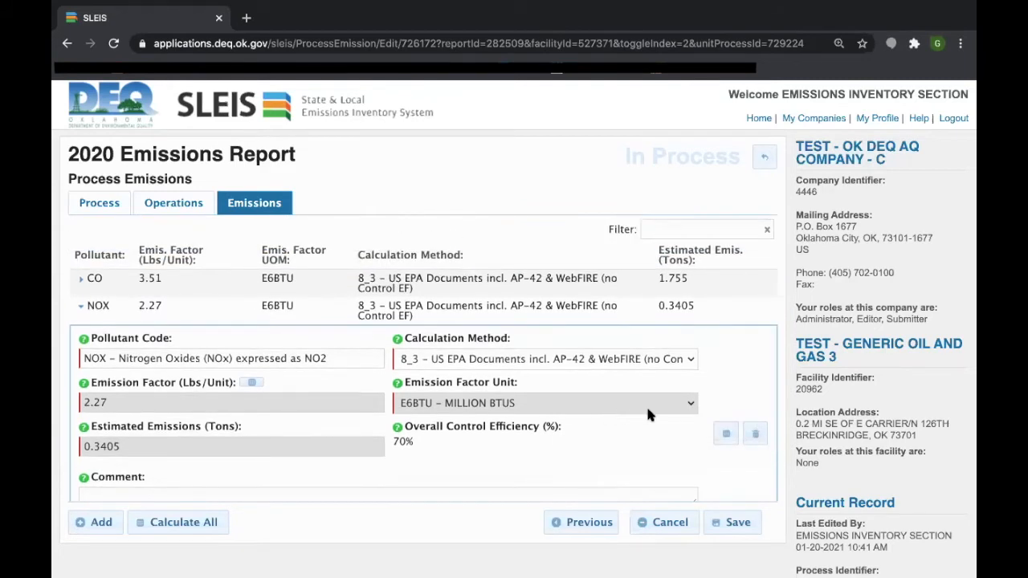
Open the Example Engine Process's unit process record and review its control approach and assigned control devices.
left_click(100, 203)
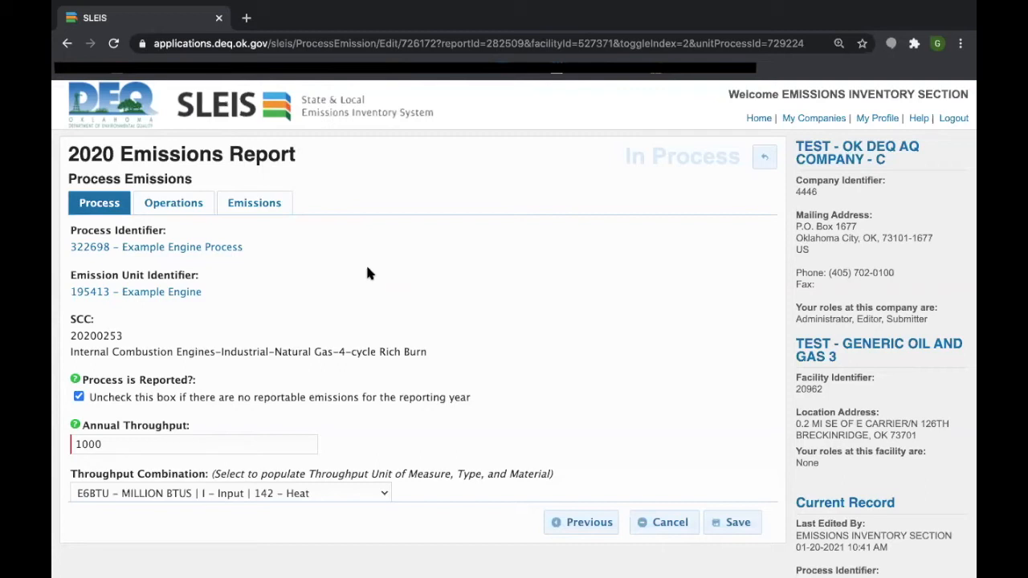
left_click(197, 251)
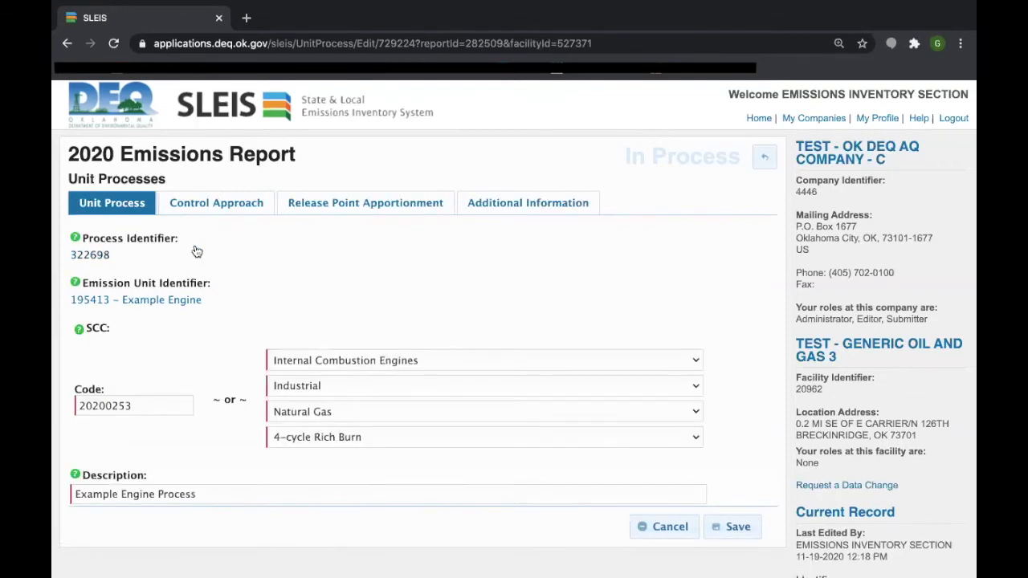
left_click(242, 199)
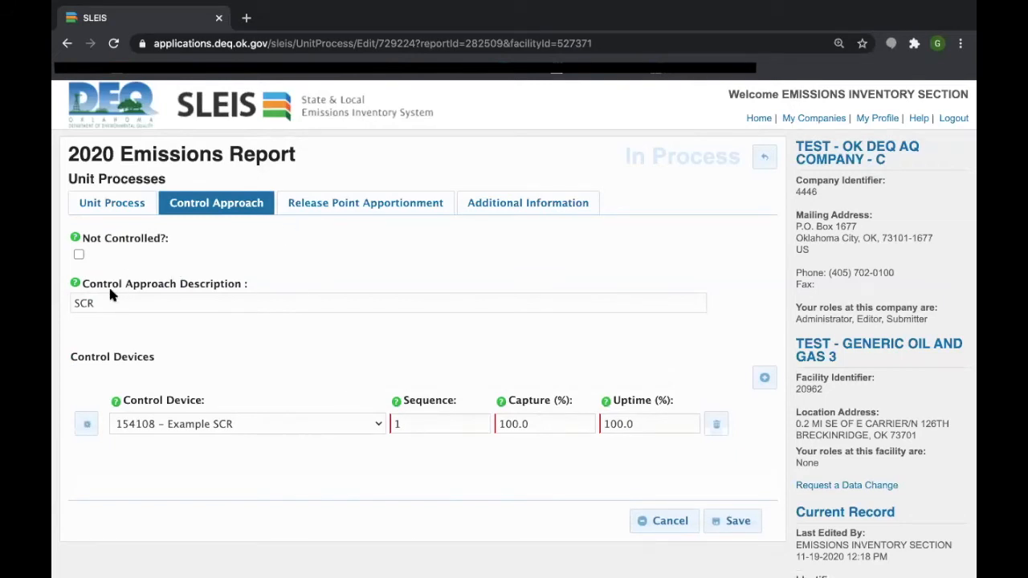
Try marking the engine's unit process as Not Controlled, and cancel without saving.
scroll(235, 325, "down", 1)
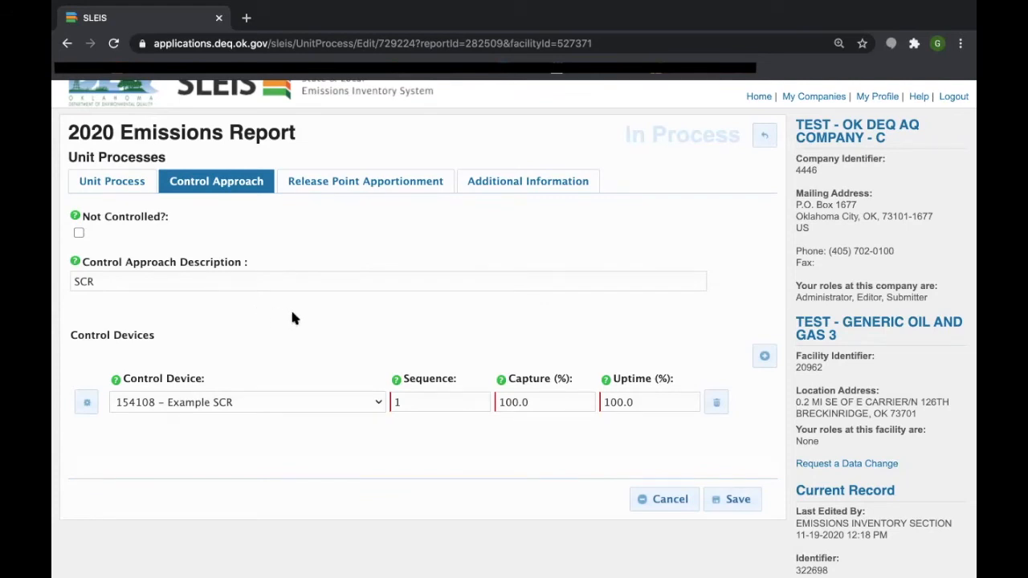
left_click(78, 233)
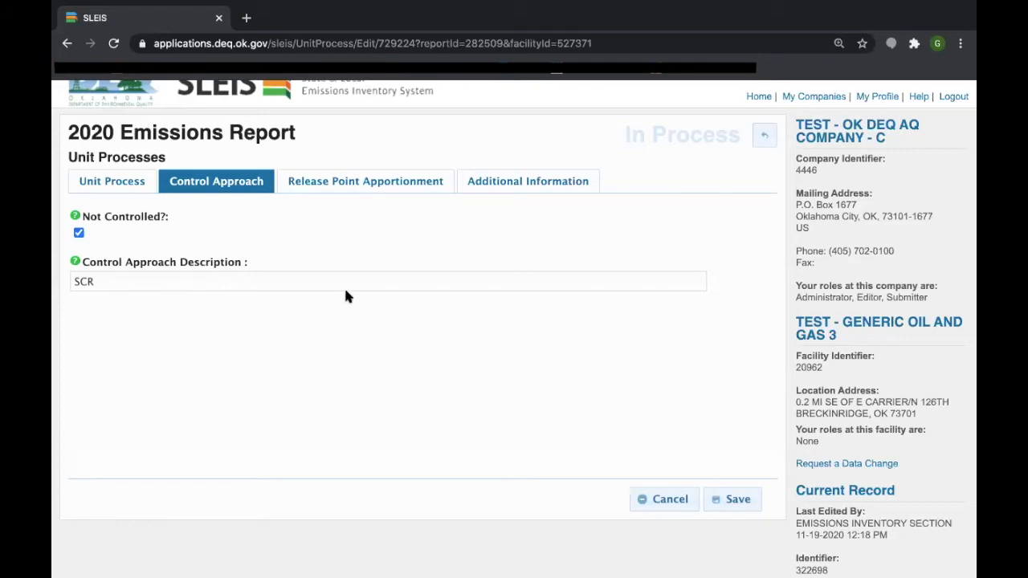
left_click(655, 506)
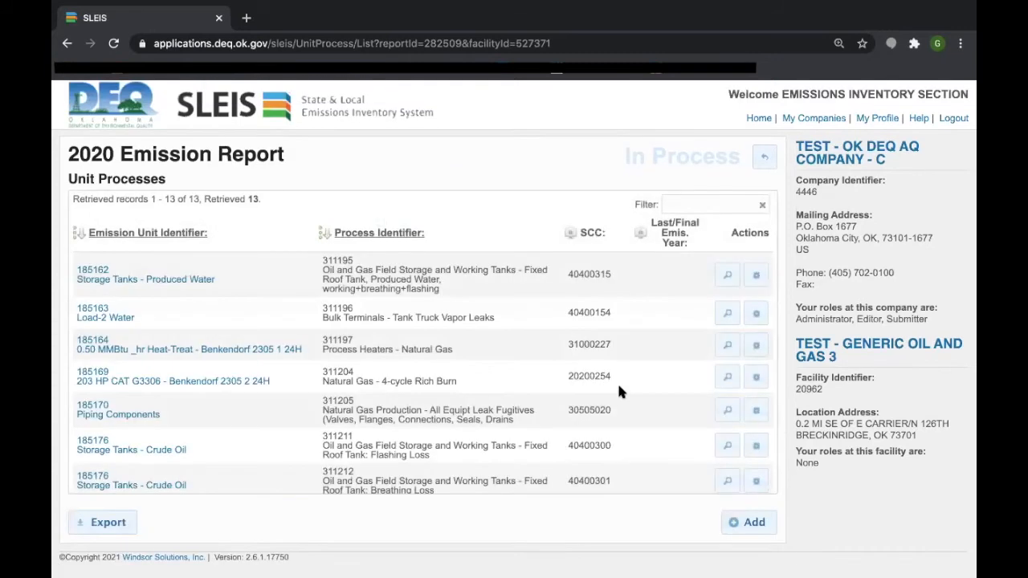
Open the Example SCR record from the report's control devices and review its controlled pollutants and related unit processes.
left_click(764, 158)
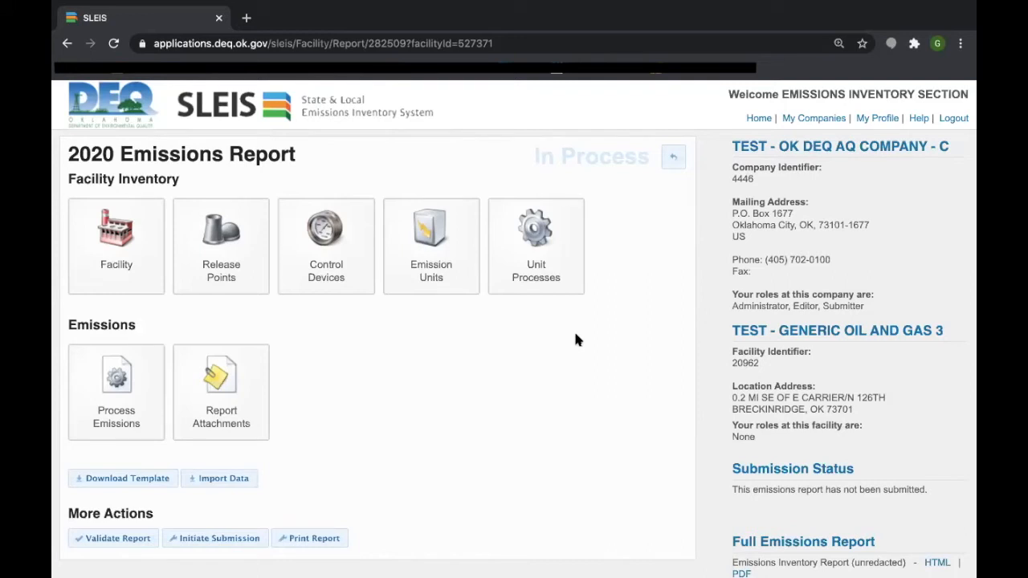
left_click(360, 250)
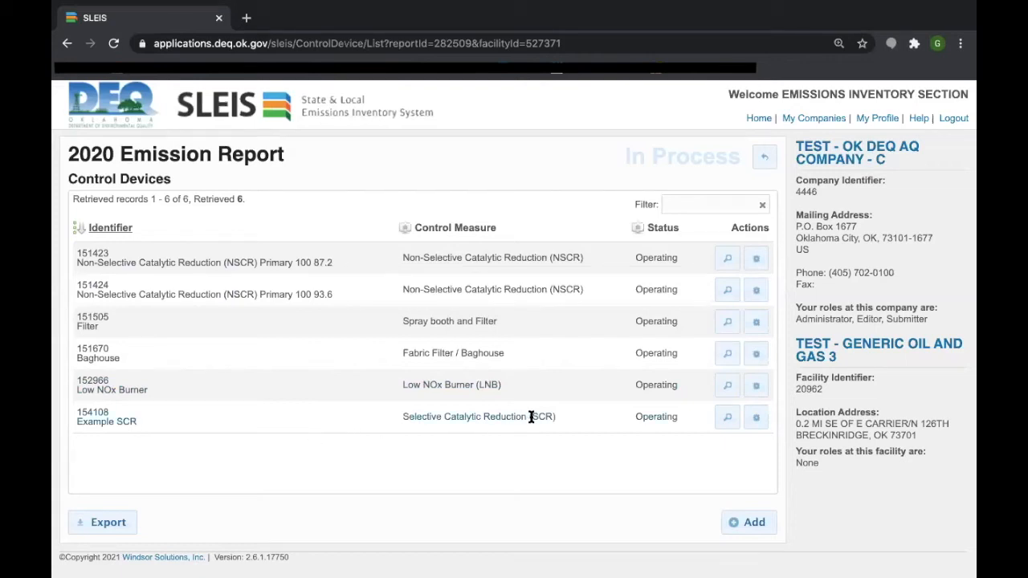
left_click(754, 418)
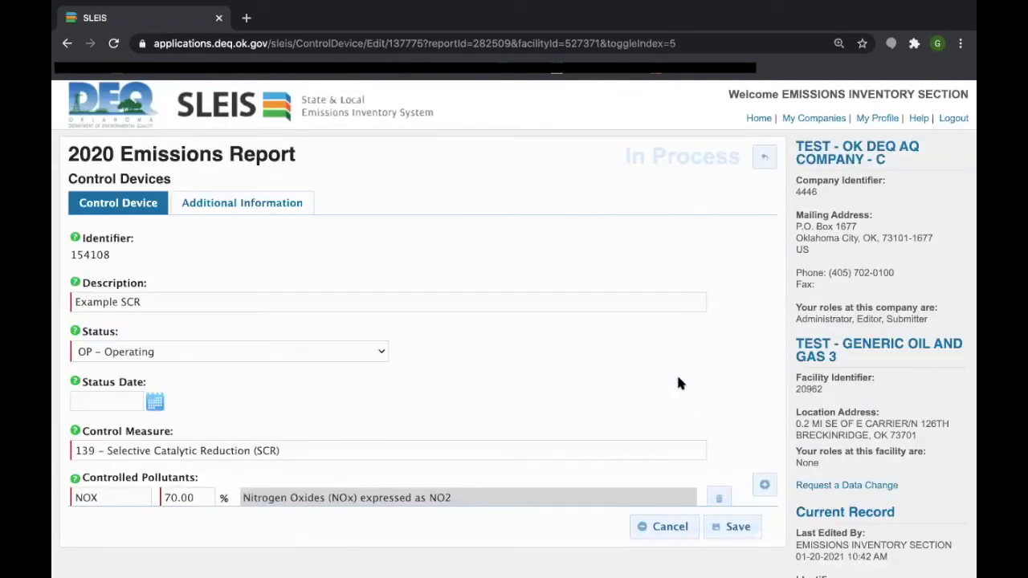
scroll(617, 328, "down", 2)
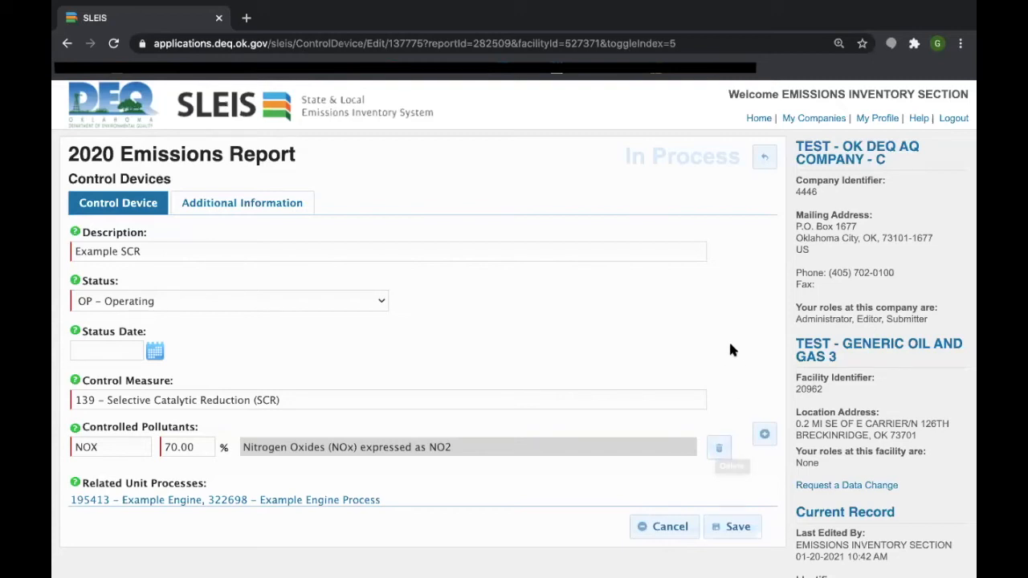
scroll(730, 350, "down", 1)
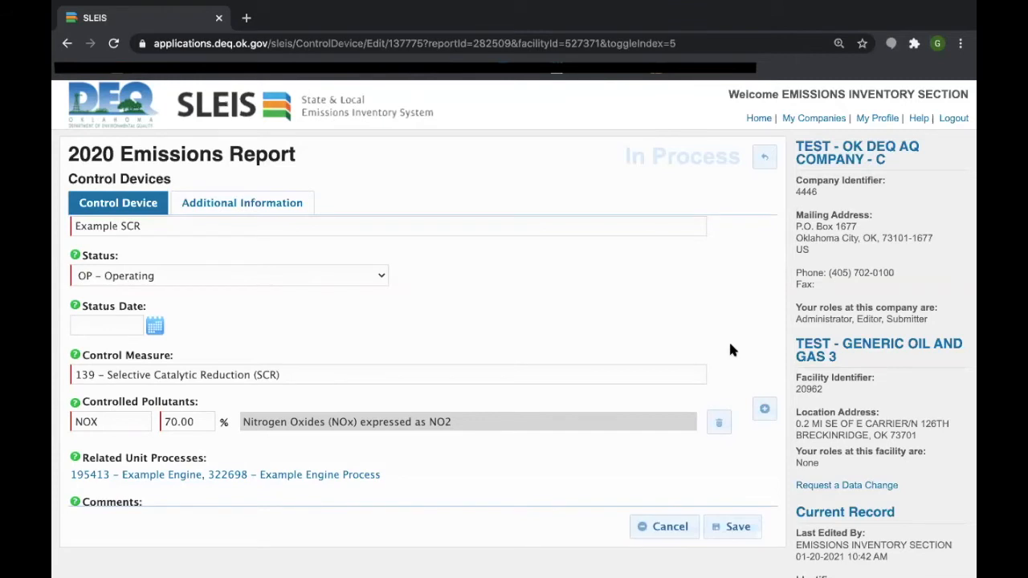
Add CO as a controlled pollutant of the Example SCR at 90% and save the control device.
left_click(764, 410)
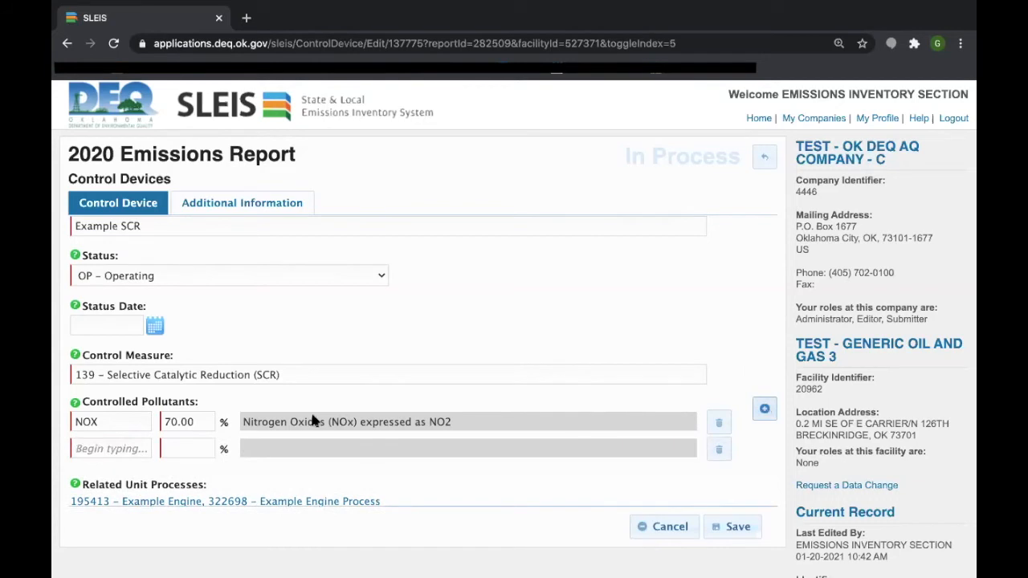
left_click(86, 448)
type("co")
left_click(87, 484)
left_click(172, 450)
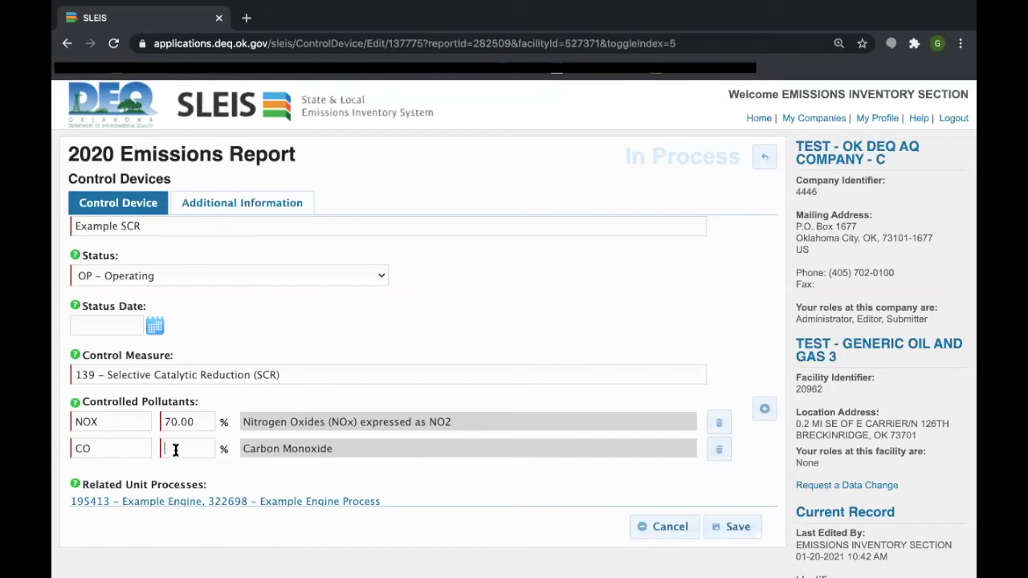
type("90")
left_click(720, 526)
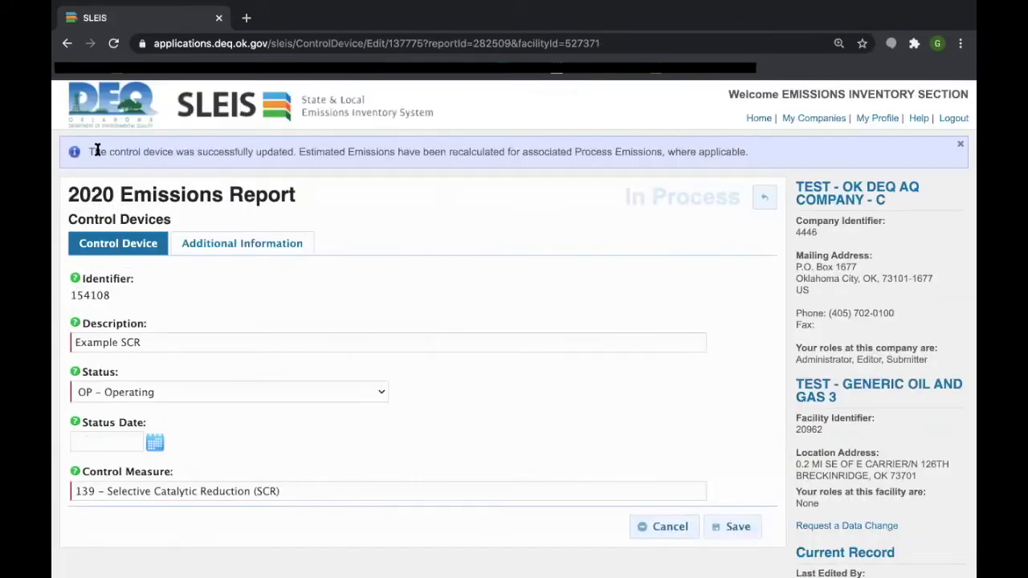
left_click_drag(421, 144, 562, 147)
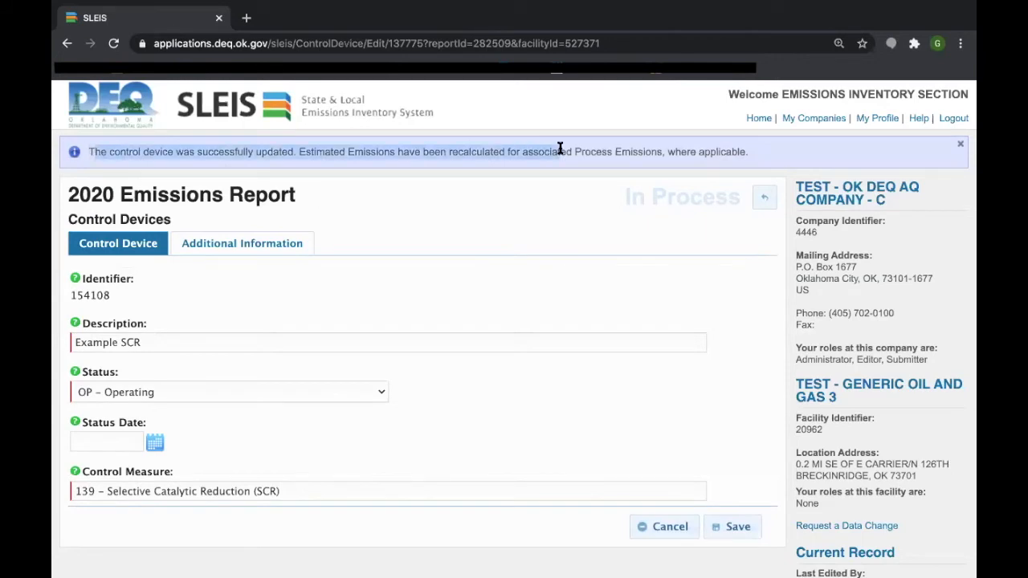
Leave the Example SCR record and open the Example Engine Process's emissions list from the report's process emissions.
left_click(516, 224)
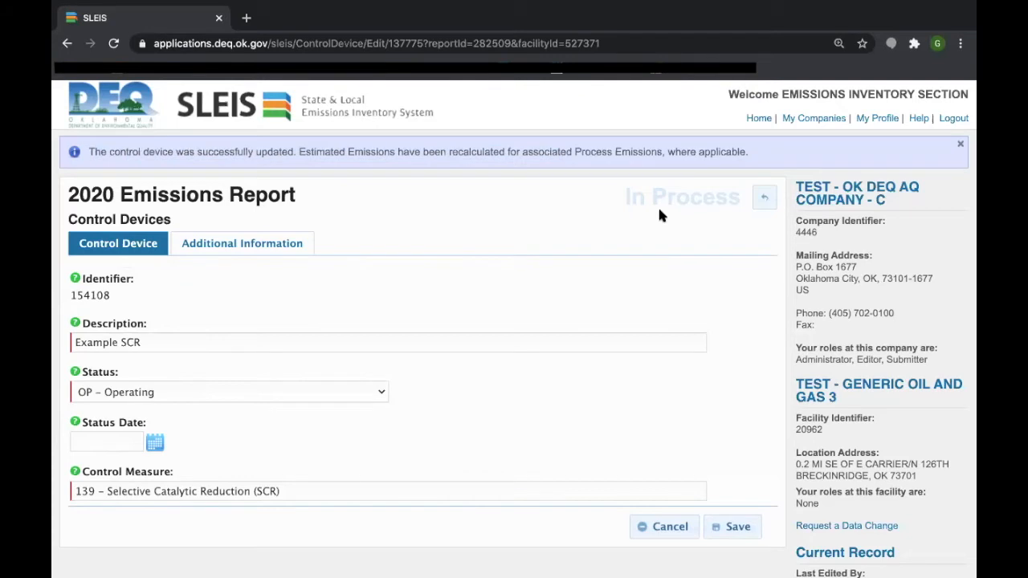
scroll(659, 214, "down", 1)
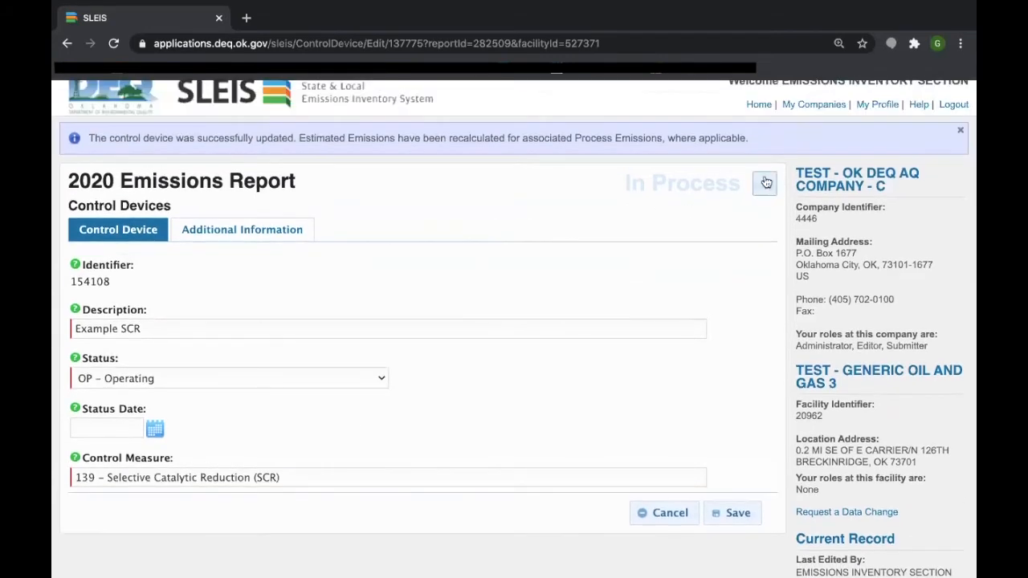
left_click(765, 182)
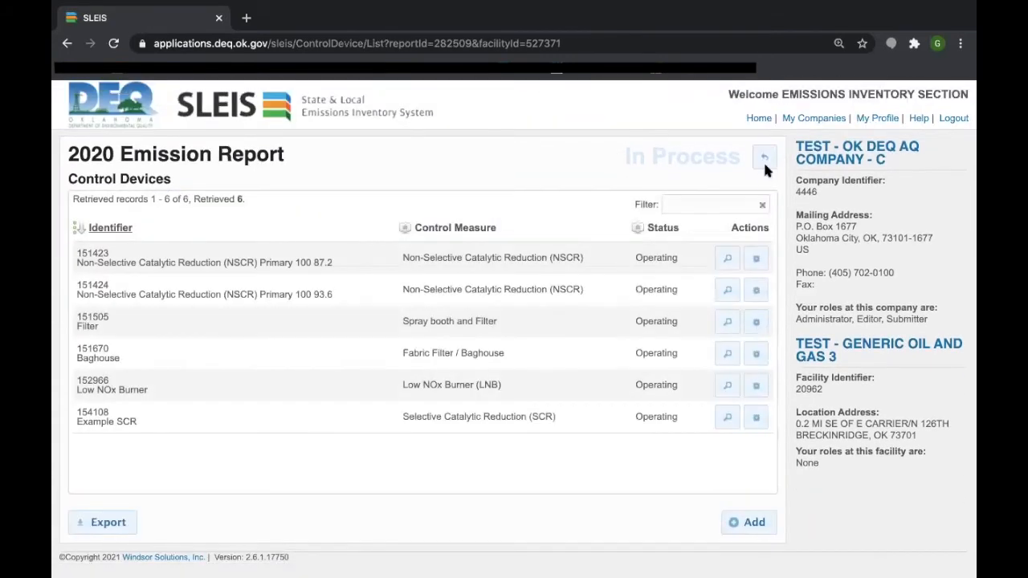
left_click(765, 156)
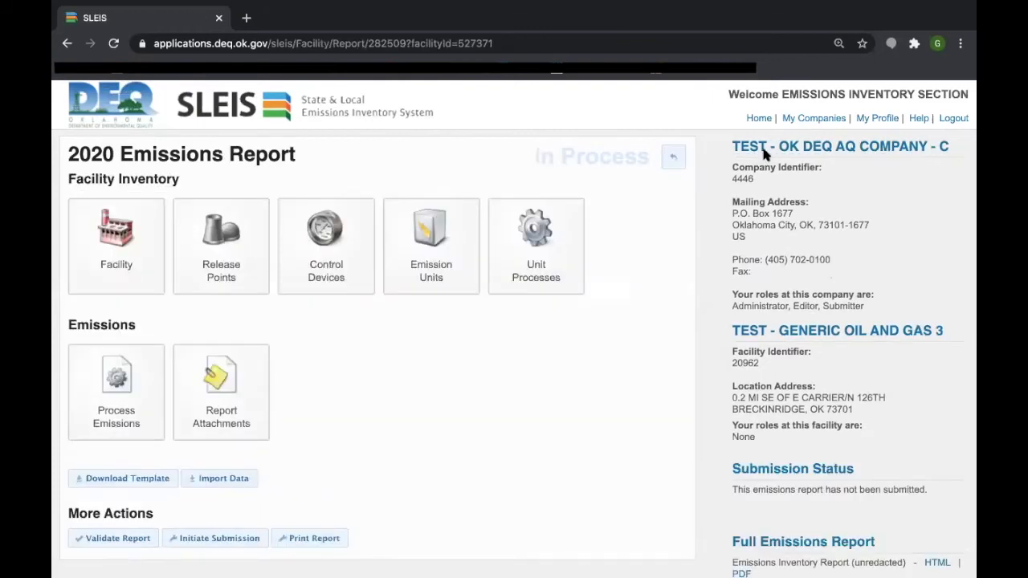
left_click(114, 394)
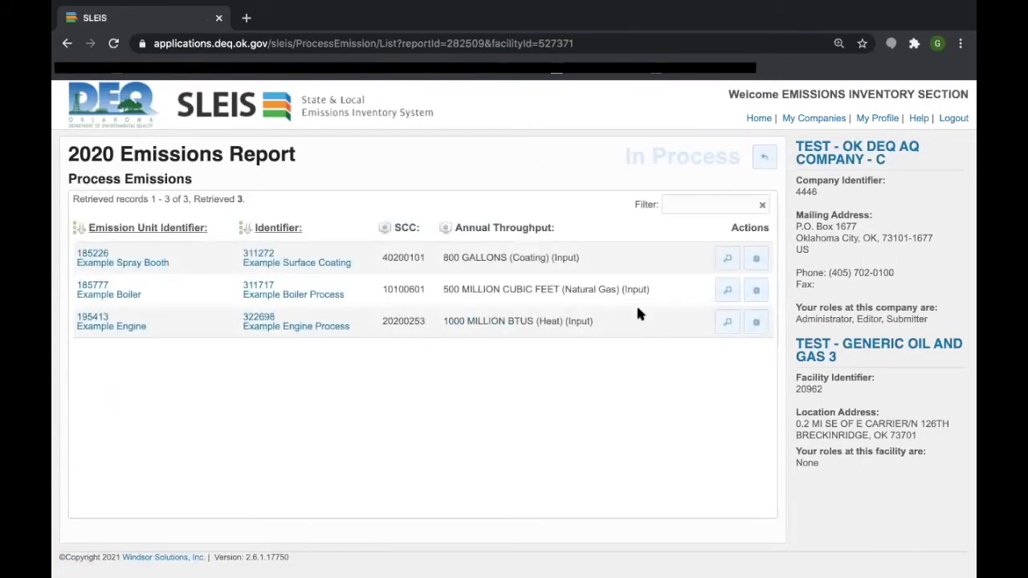
left_click(756, 322)
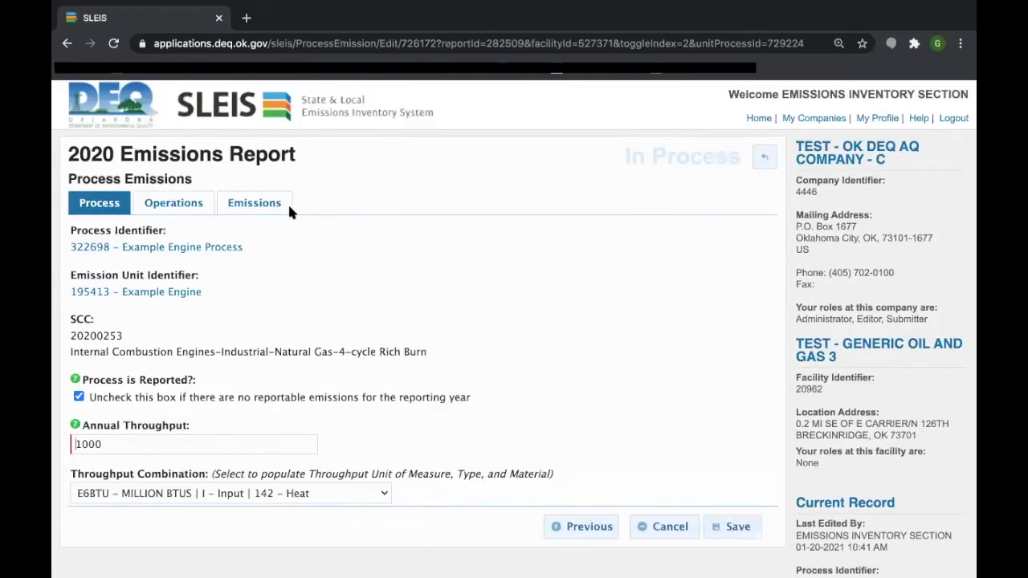
left_click(268, 204)
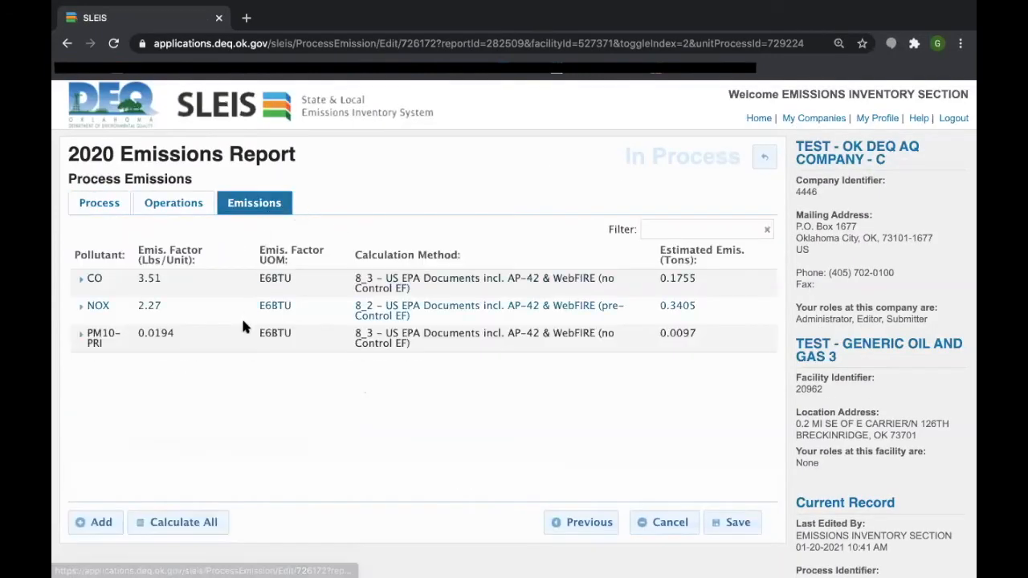
Expand the engine's NOX and CO emission entries and examine their overall control efficiencies.
left_click(208, 305)
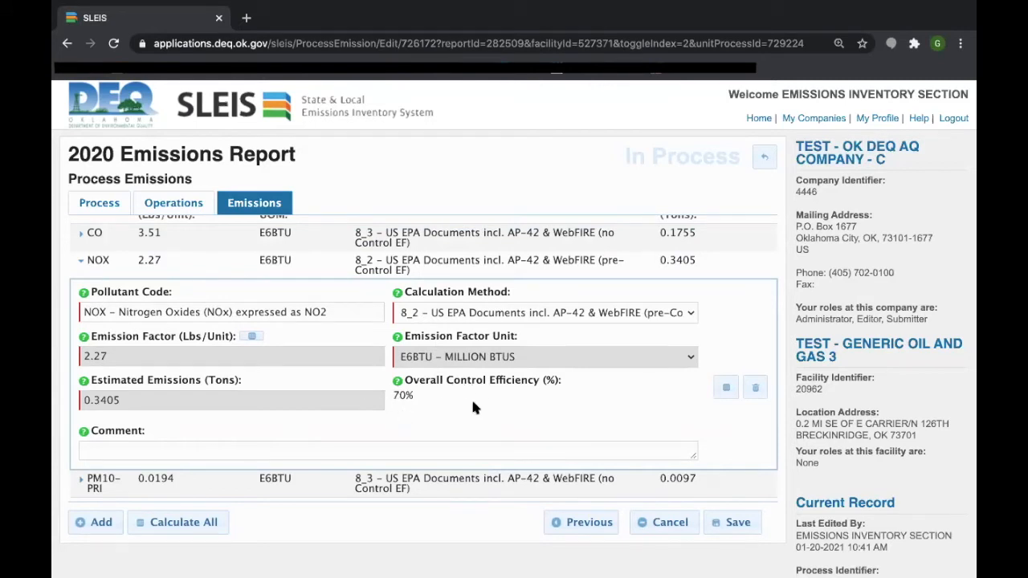
scroll(472, 408, "up", 1)
left_click(331, 269)
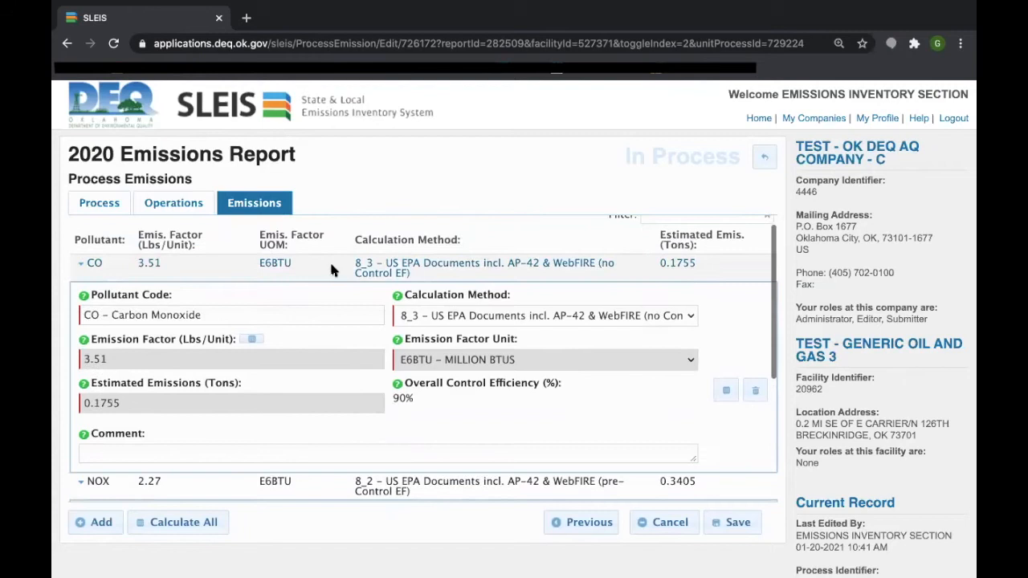
Review the calculation methods available for CO, keep 8_3 (no Control EF), and examine its emission factor and overall control efficiency.
left_click(566, 309)
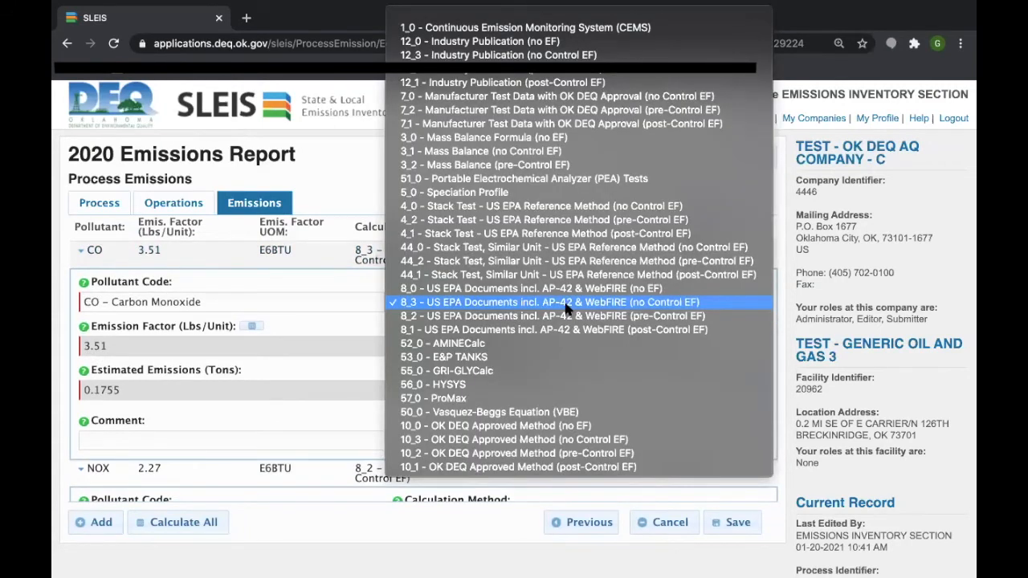
left_click(565, 304)
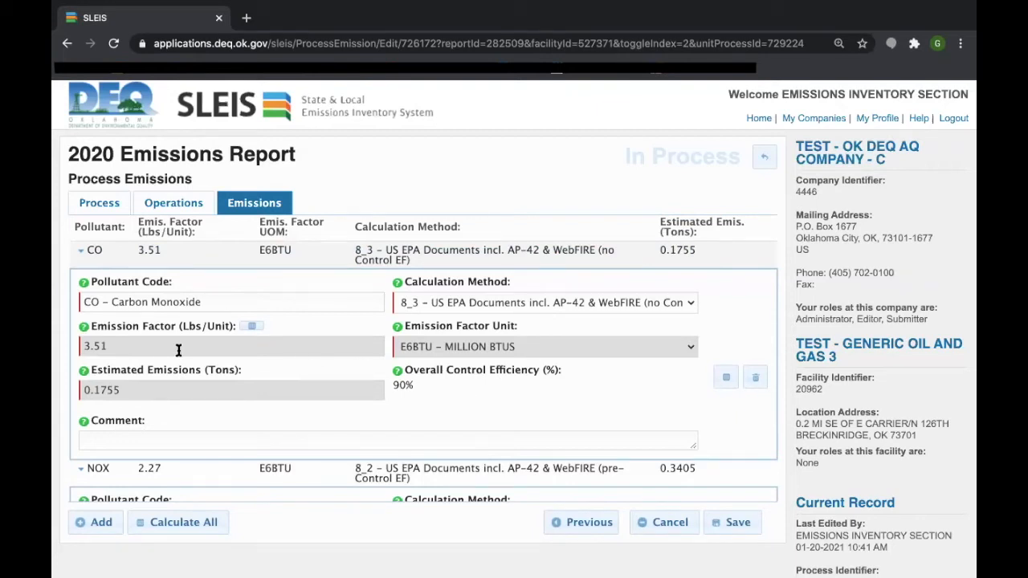
triple_click(414, 384)
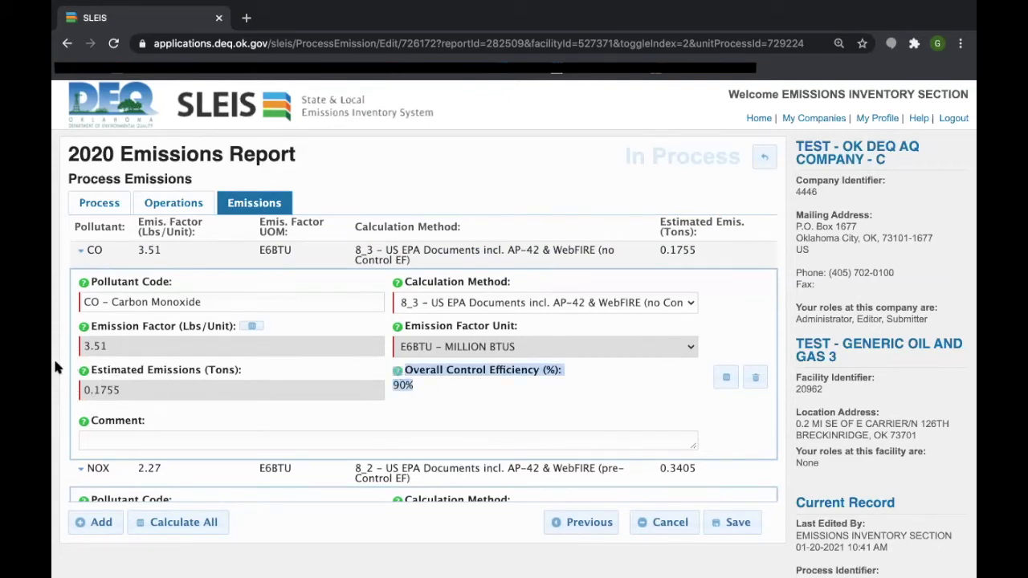
scroll(160, 395, "down", 1)
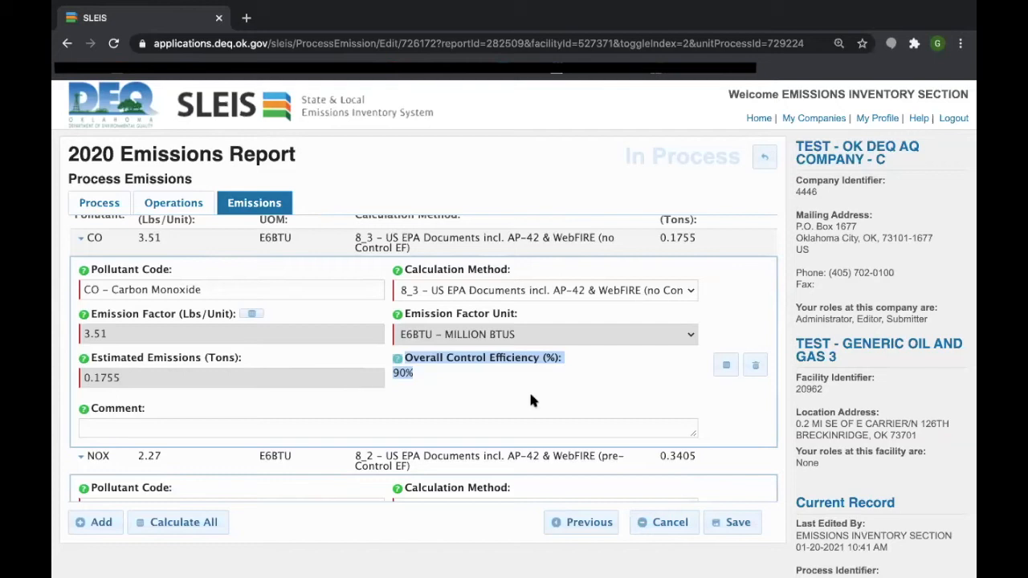
left_click(608, 387)
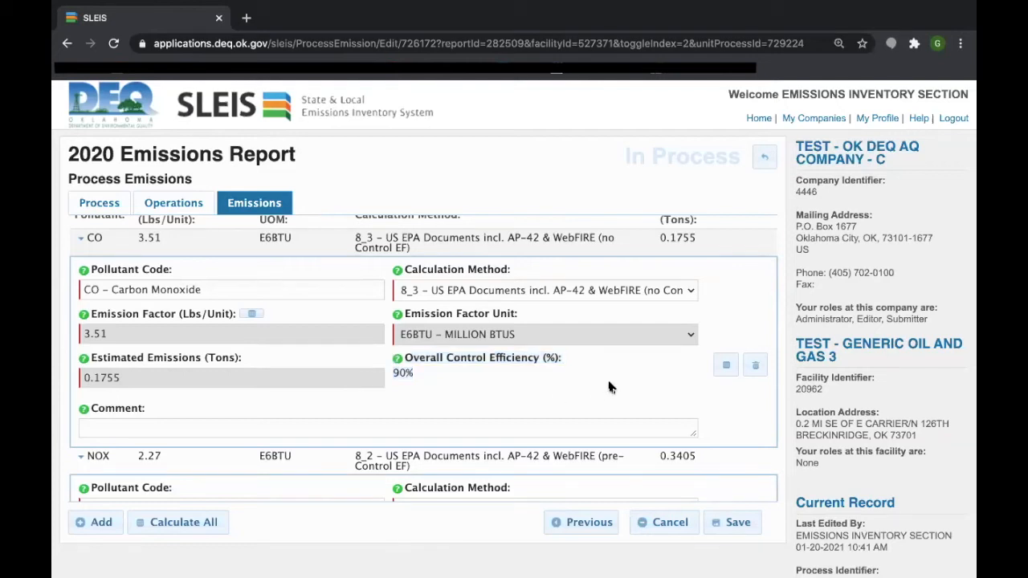
left_click(618, 292)
left_click(618, 292)
mouse_move(595, 365)
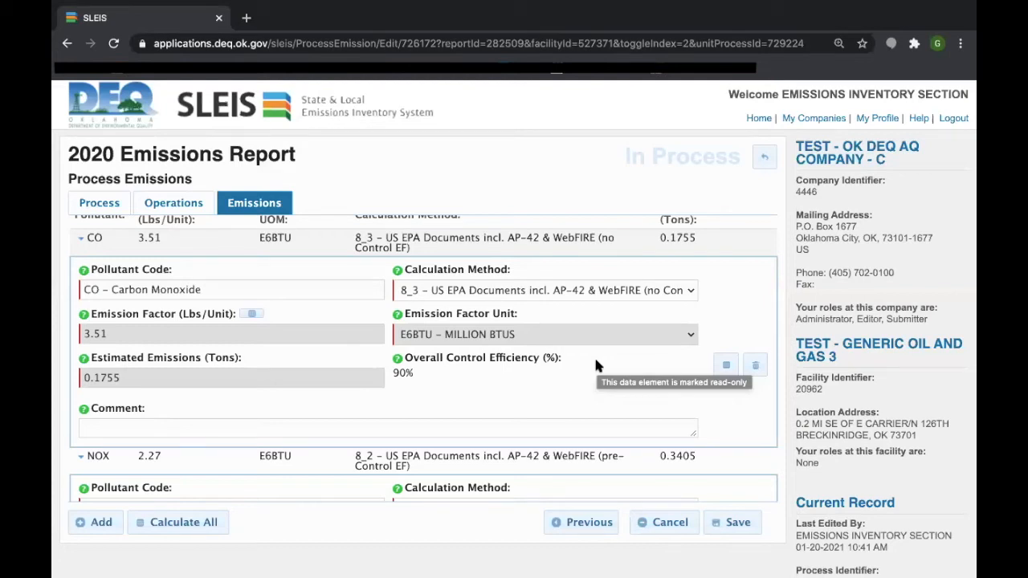
Leave the engine's emissions without saving and return to the 2020 Emissions Report overview.
left_click(760, 164)
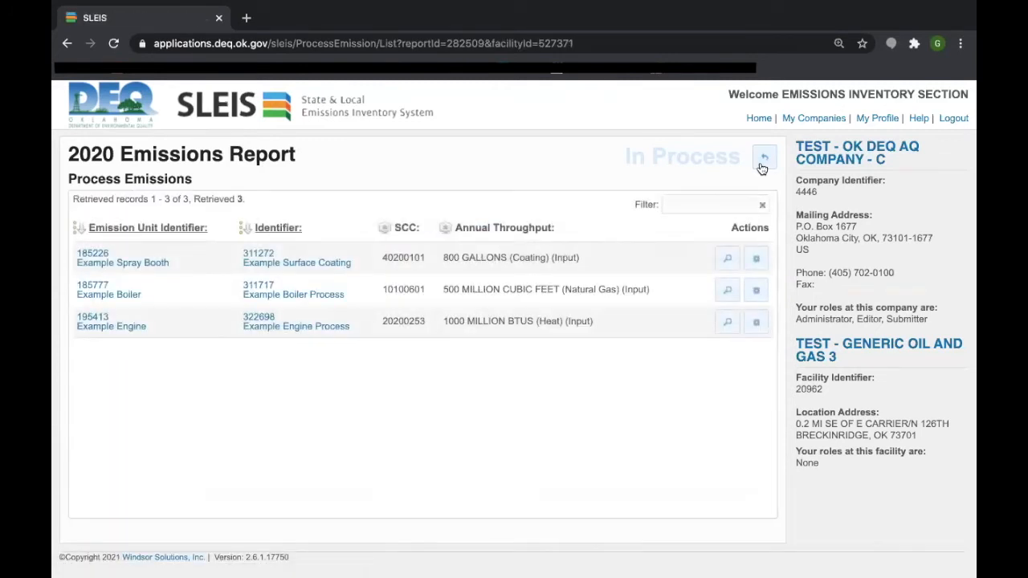
left_click(762, 161)
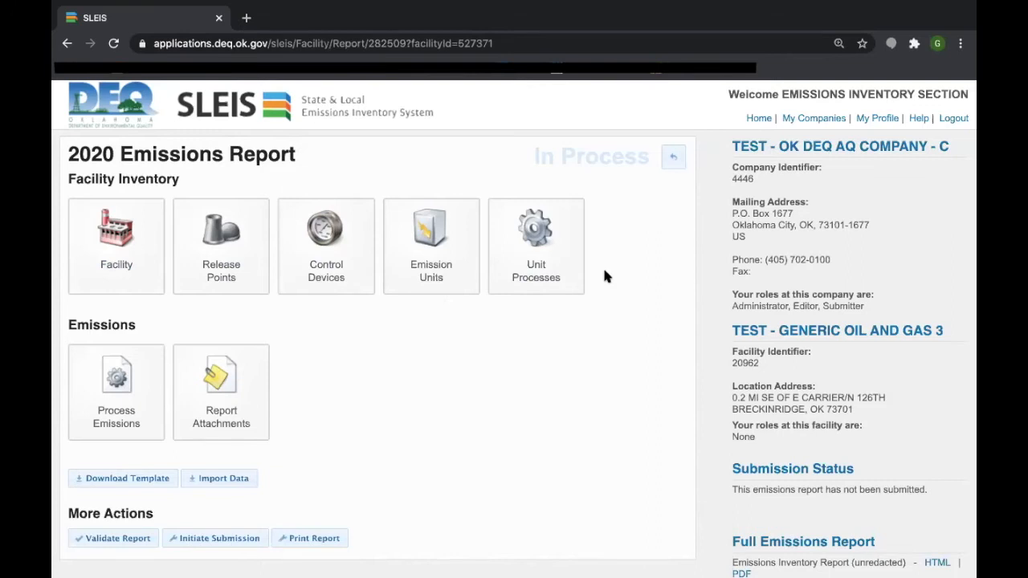
scroll(606, 277, "down", 1)
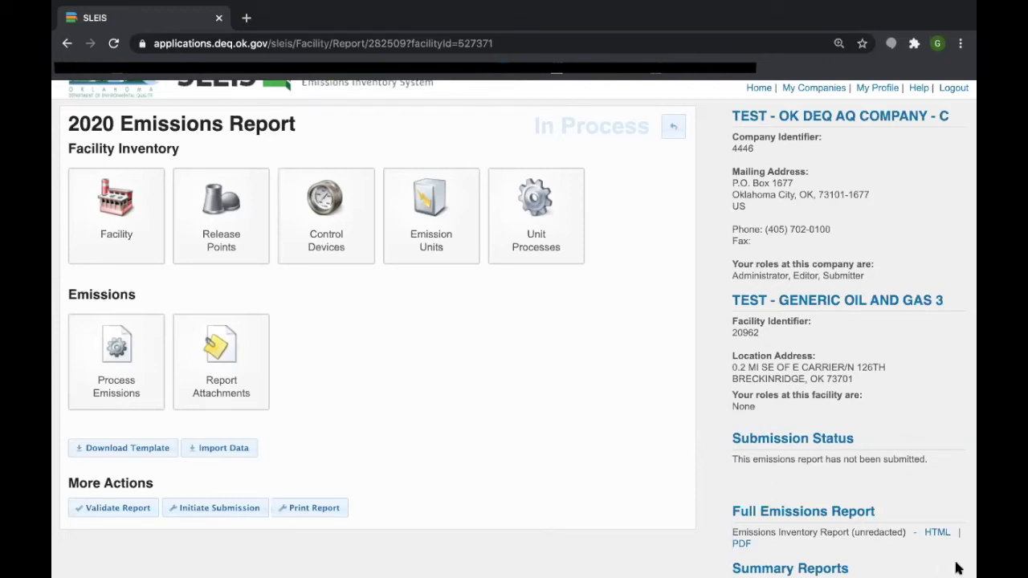
Switch to the desktop holding the ProcessEmissions.csv and Processes.csv files and open Processes.csv in Excel.
key("ctrl+Up")
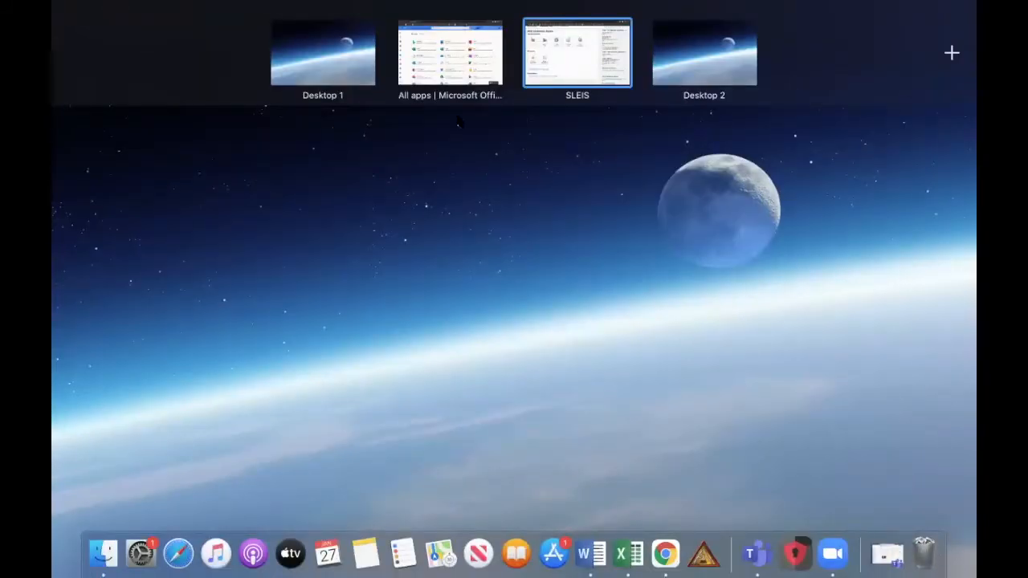
key("ctrl+Up")
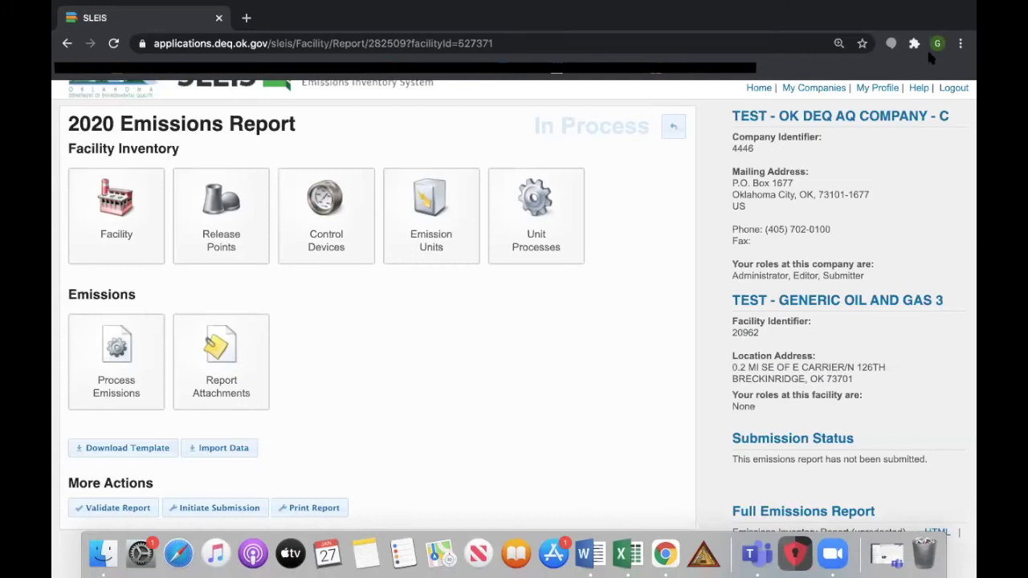
key("ctrl+Up")
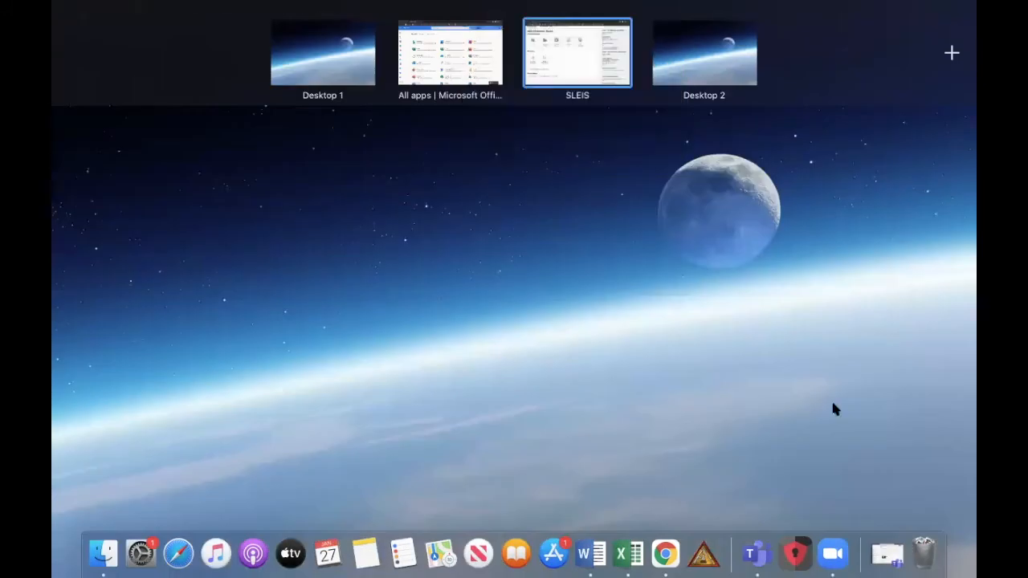
left_click(344, 69)
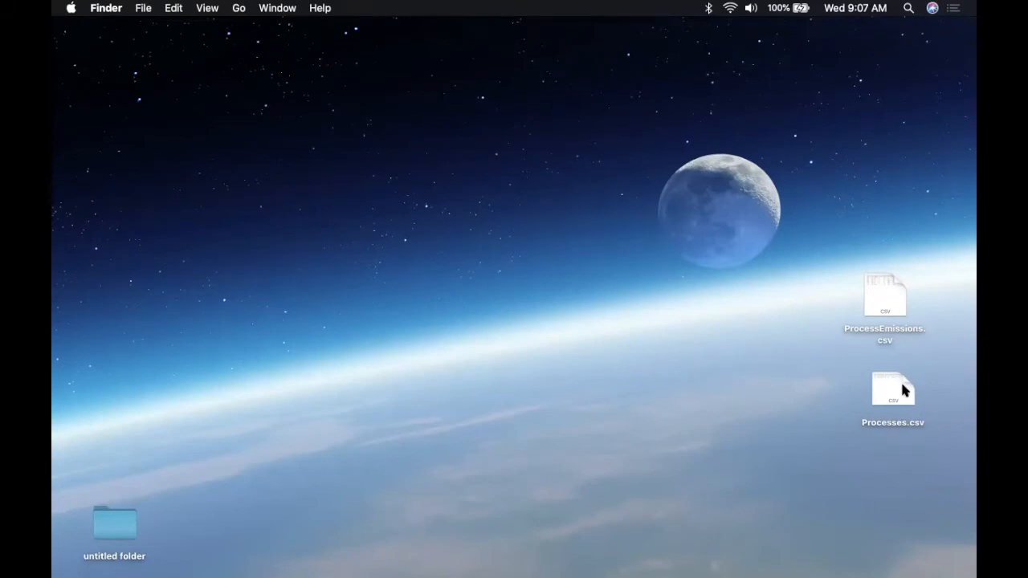
left_click_drag(880, 305, 947, 480)
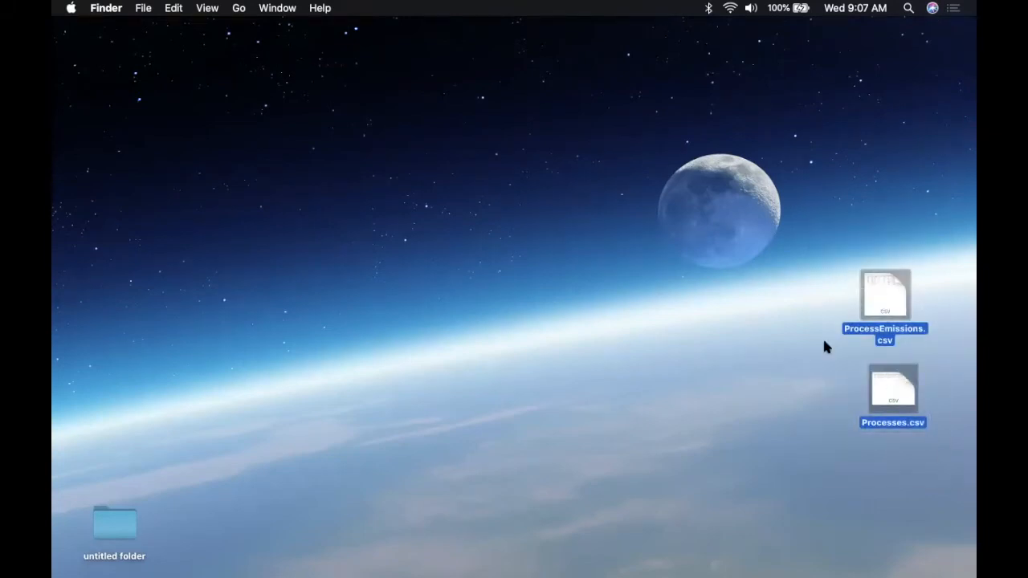
left_click(801, 369)
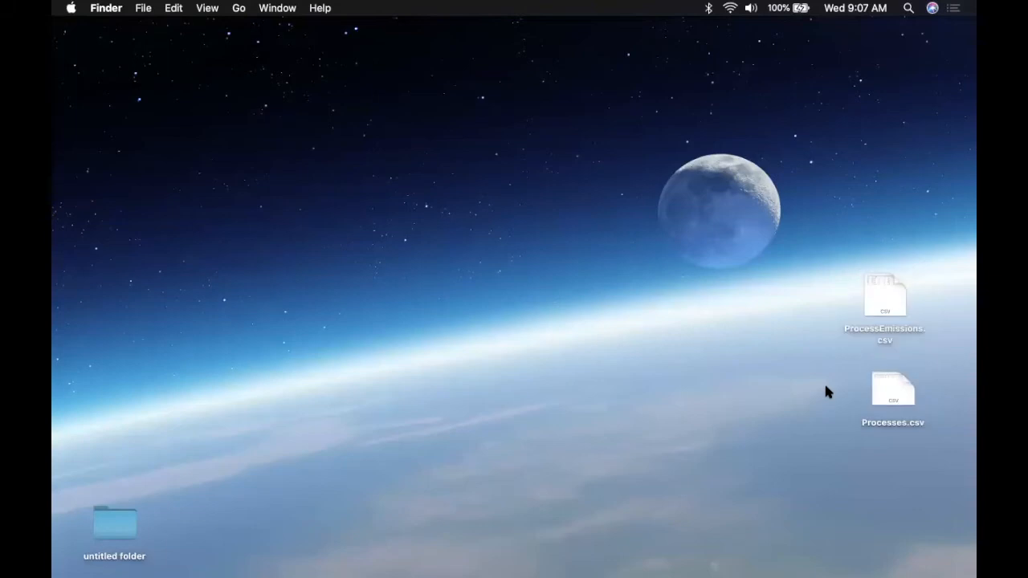
left_click(889, 393)
double_click(890, 393)
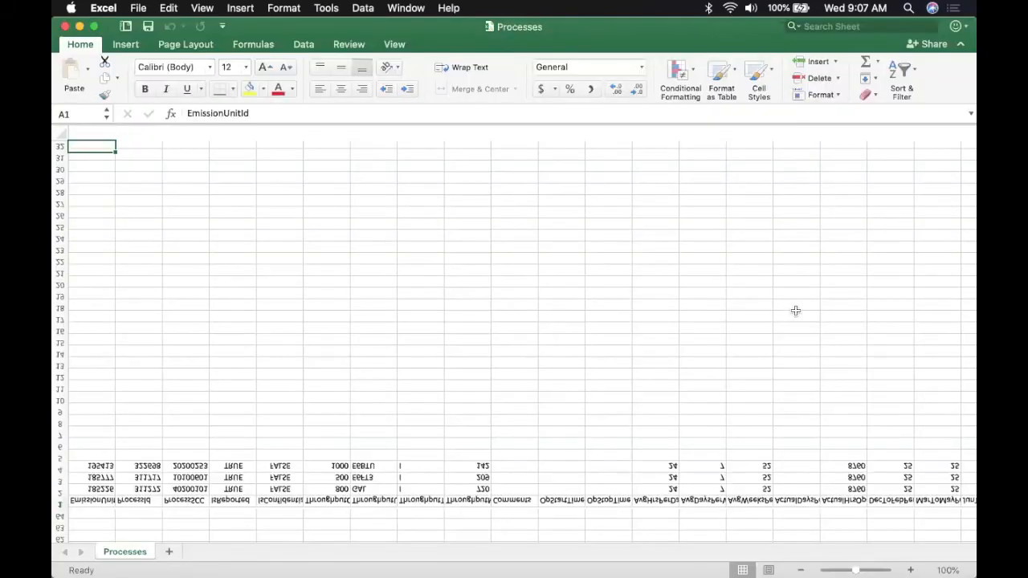
Examine the columns and process rows of the Processes spreadsheet, including the Example Engine Process's identifiers, throughput and operating schedule.
scroll(719, 360, "up", 10)
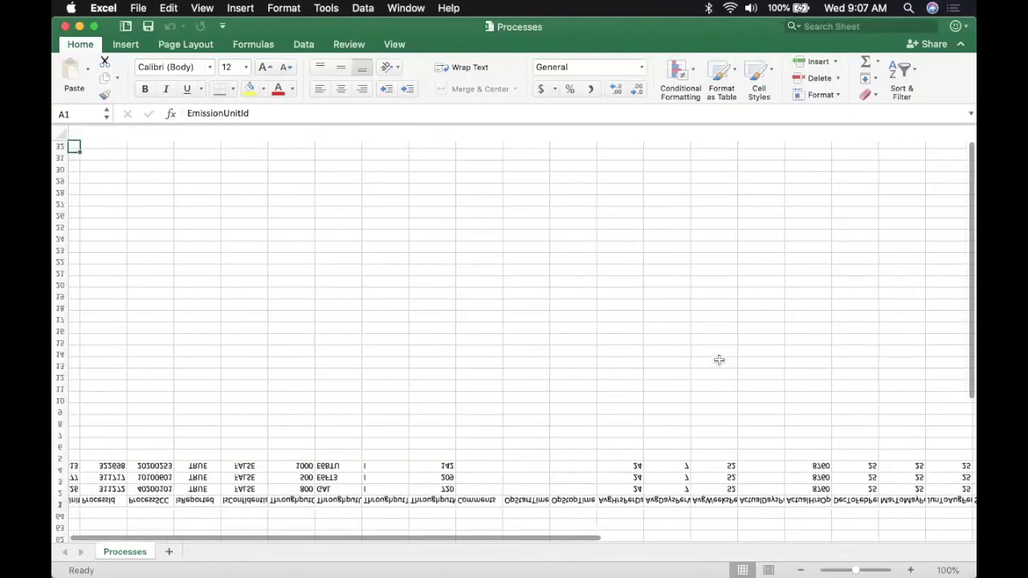
scroll(718, 360, "down", 20)
scroll(719, 360, "up", 10)
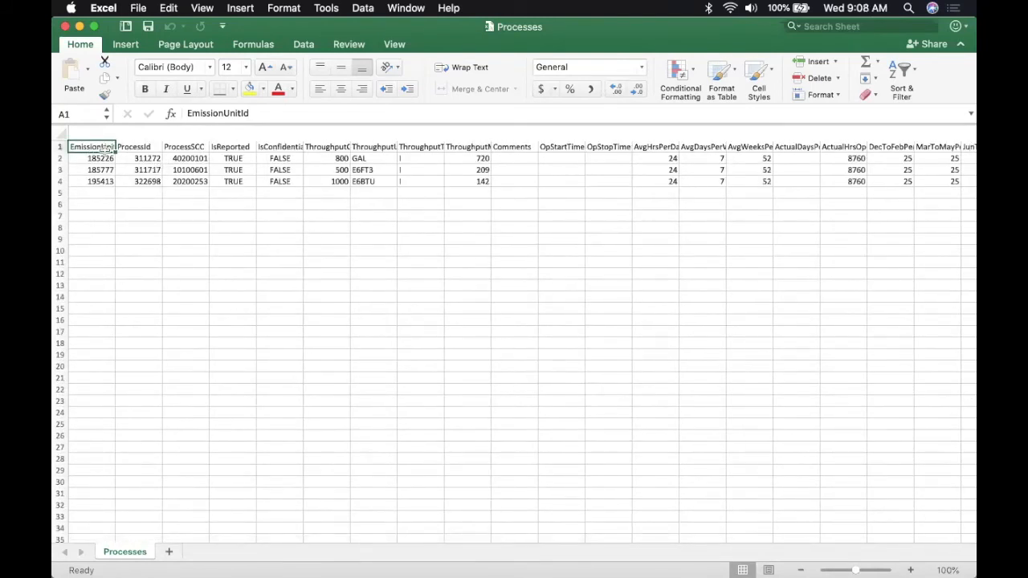
left_click_drag(231, 180, 231, 159)
left_click(123, 183)
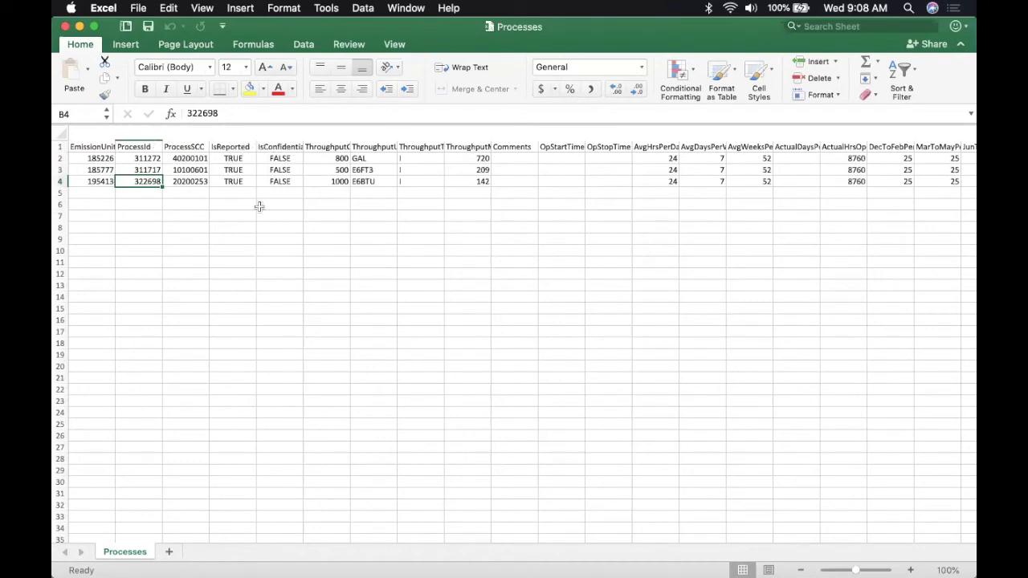
scroll(259, 206, "right", 3)
scroll(259, 206, "left", 3)
scroll(258, 206, "down", 1)
scroll(258, 207, "up", 1)
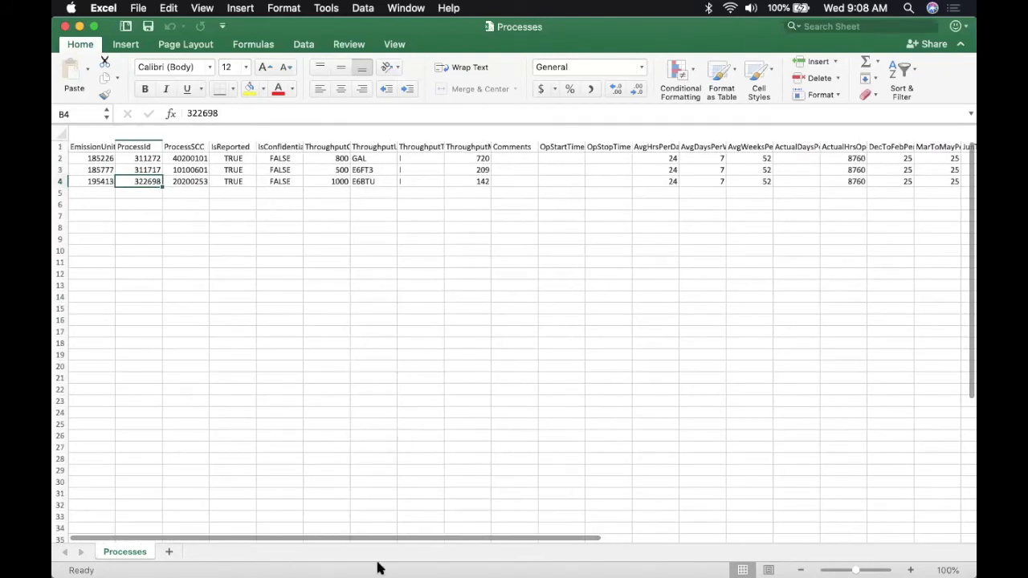
Switch to Chrome to compare the Example Engine Process's process emissions record with the spreadsheet, and return to the Processes file in Excel.
mouse_move(363, 568)
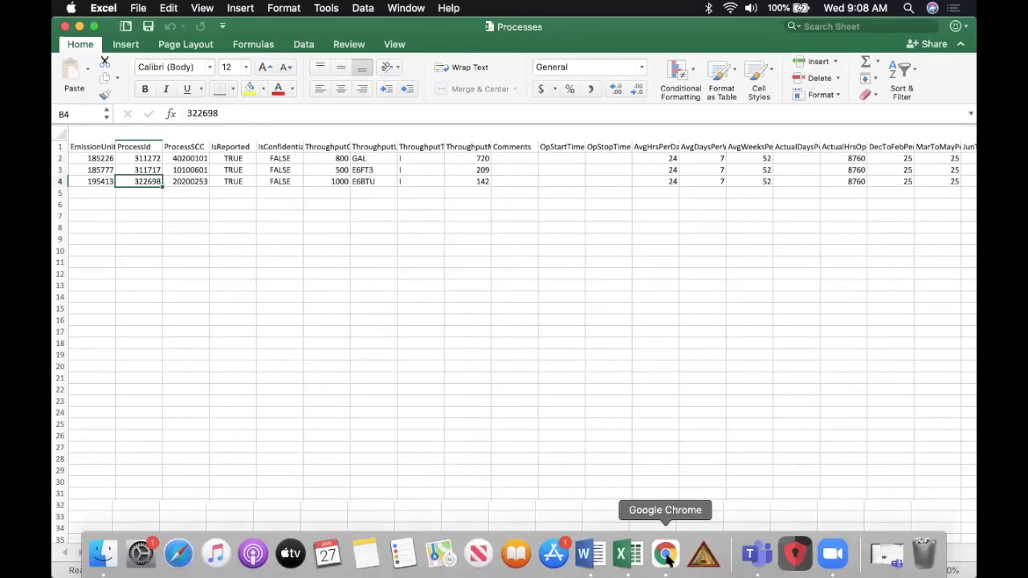
left_click(666, 555)
left_click(141, 365)
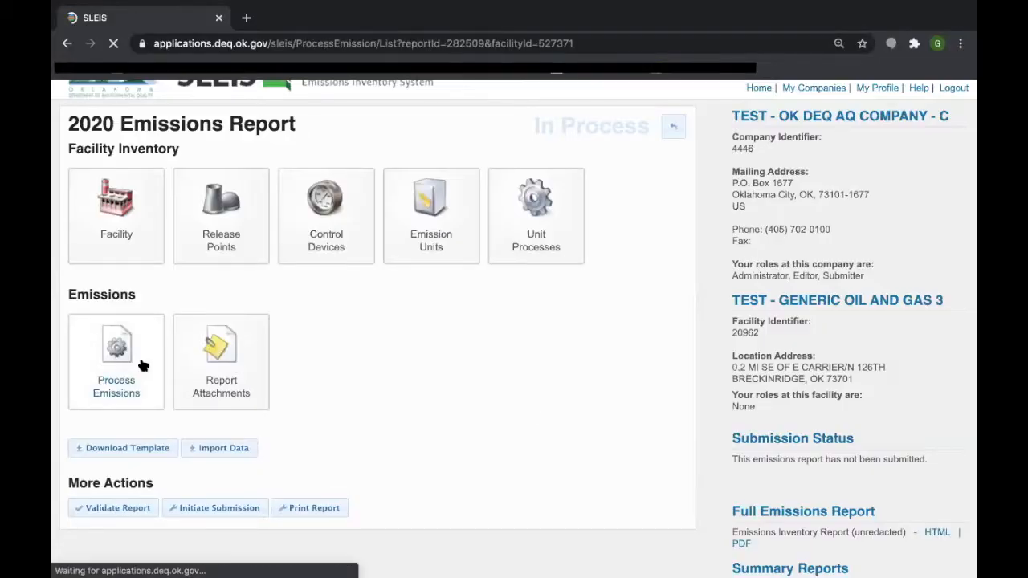
left_click(753, 325)
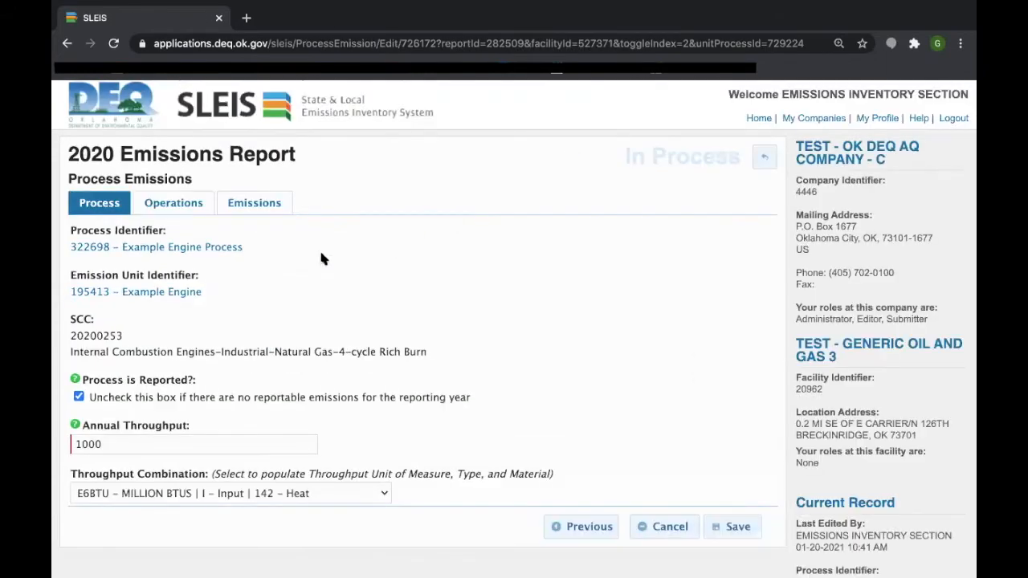
scroll(320, 258, "down", 1)
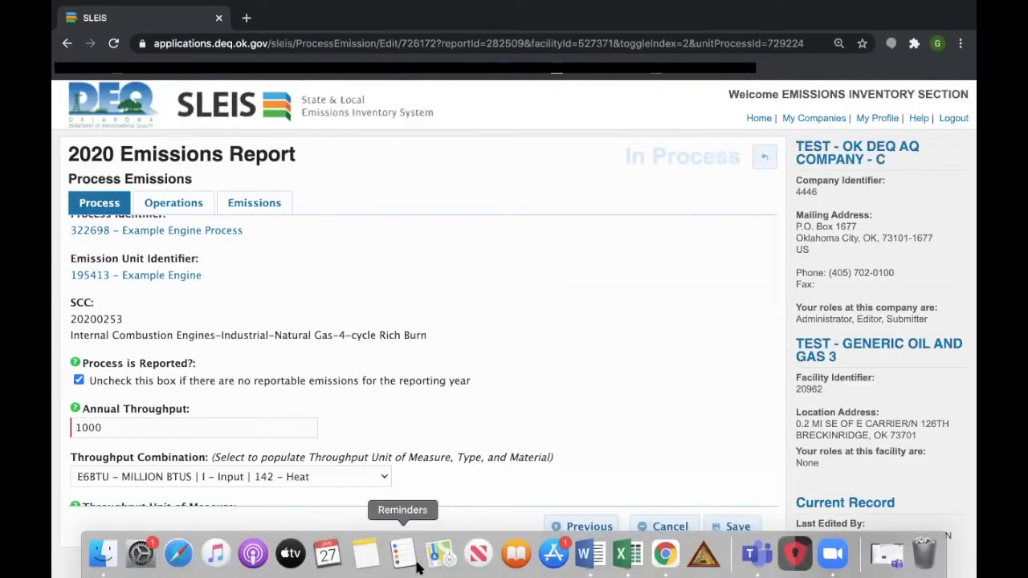
left_click(625, 554)
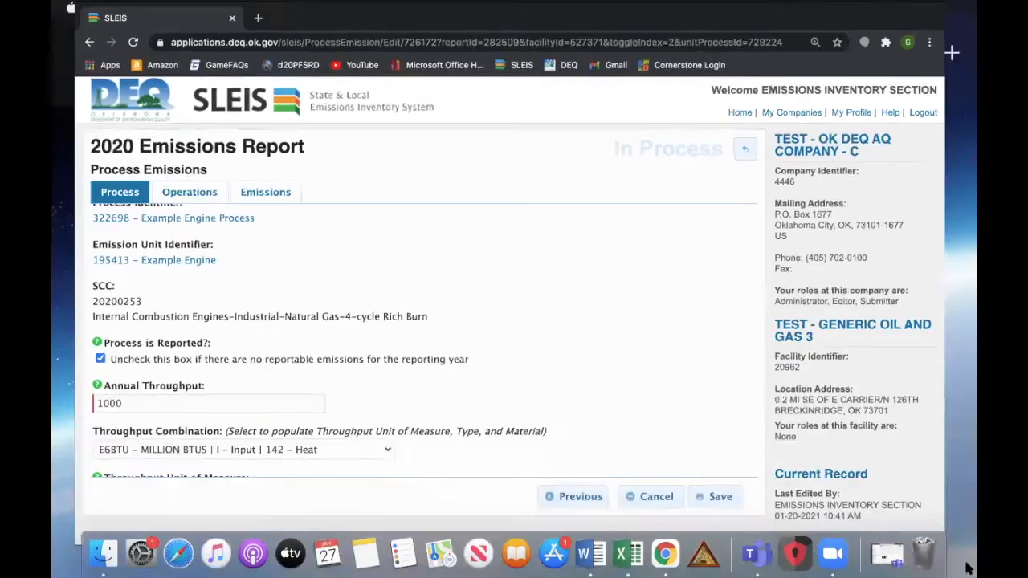
left_click(853, 481)
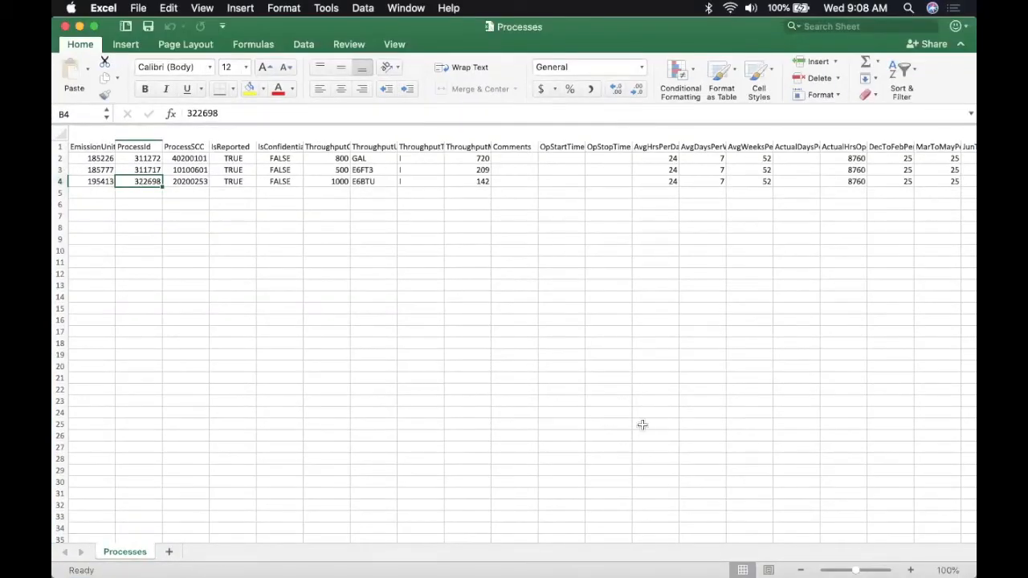
Switch to Chrome and review the Example Engine Process's identifiers, throughput and operating schedule against the spreadsheet's columns.
mouse_move(974, 576)
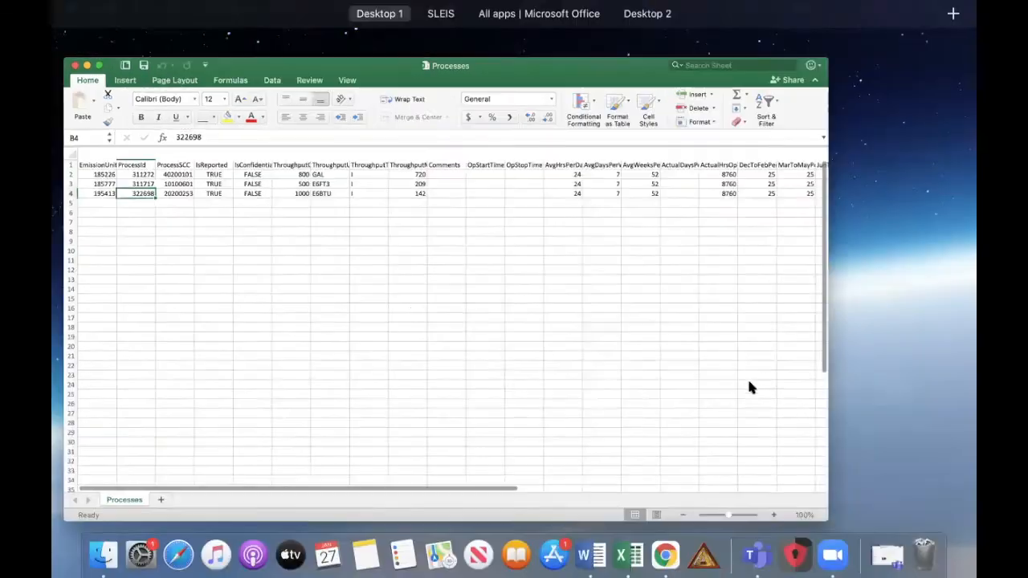
left_click(665, 554)
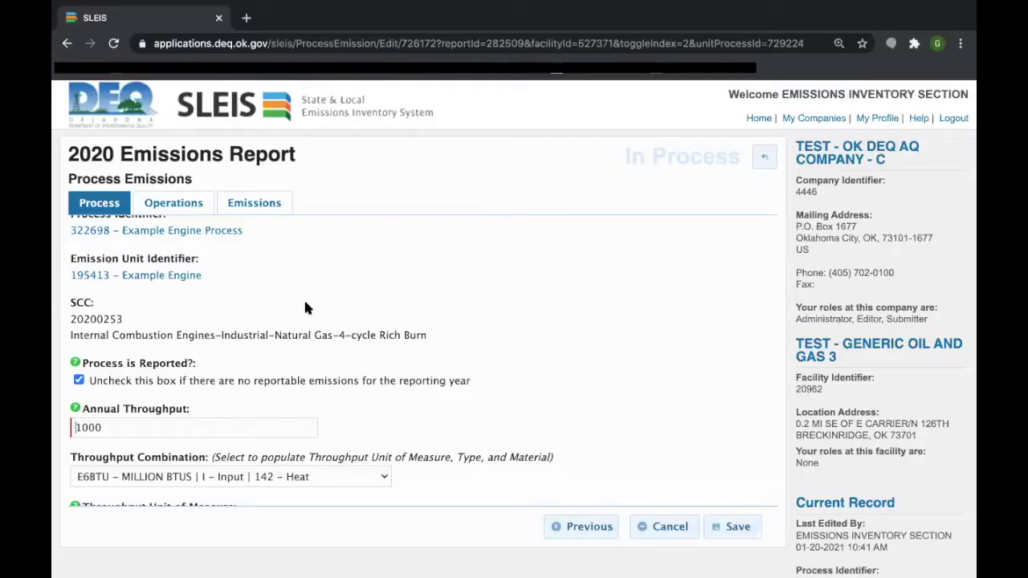
scroll(409, 298, "down", 1)
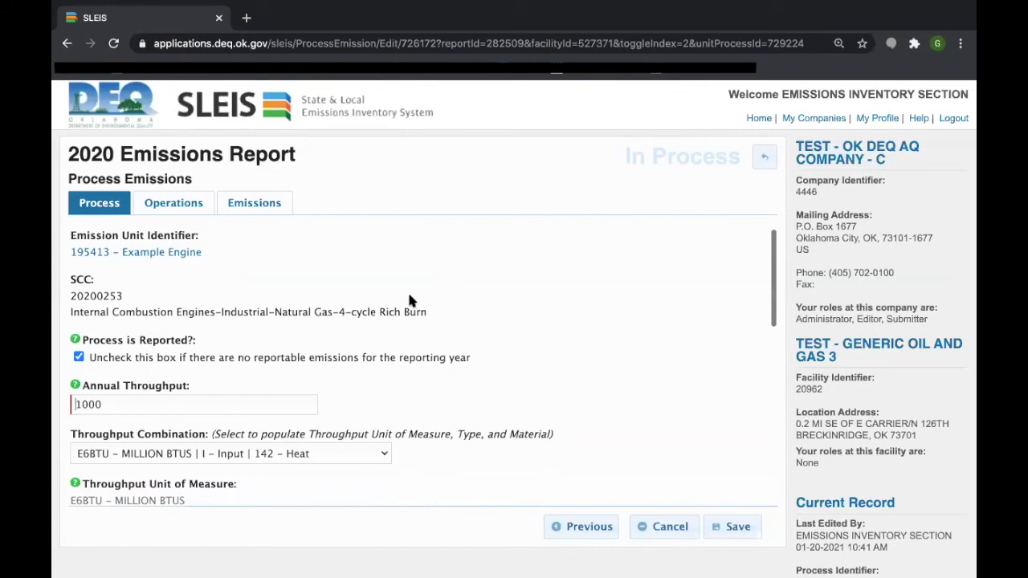
scroll(409, 300, "down", 3)
scroll(409, 299, "up", 4)
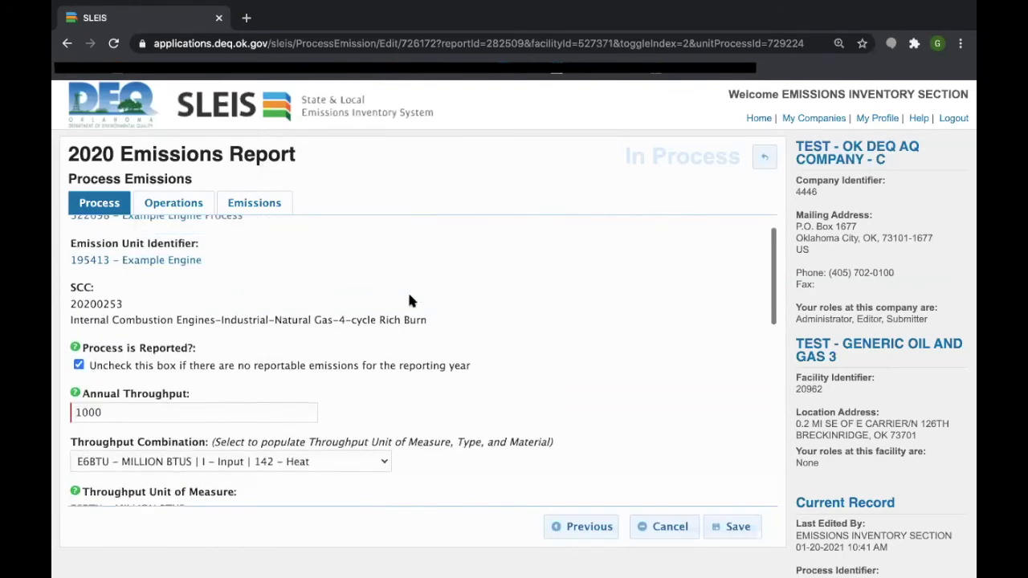
scroll(408, 300, "up", 1)
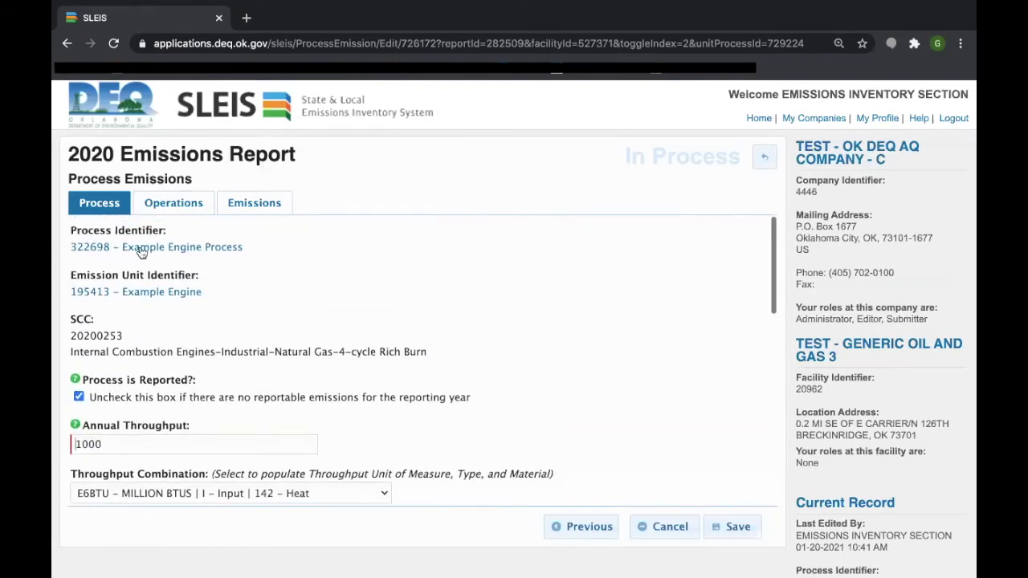
scroll(466, 273, "down", 1)
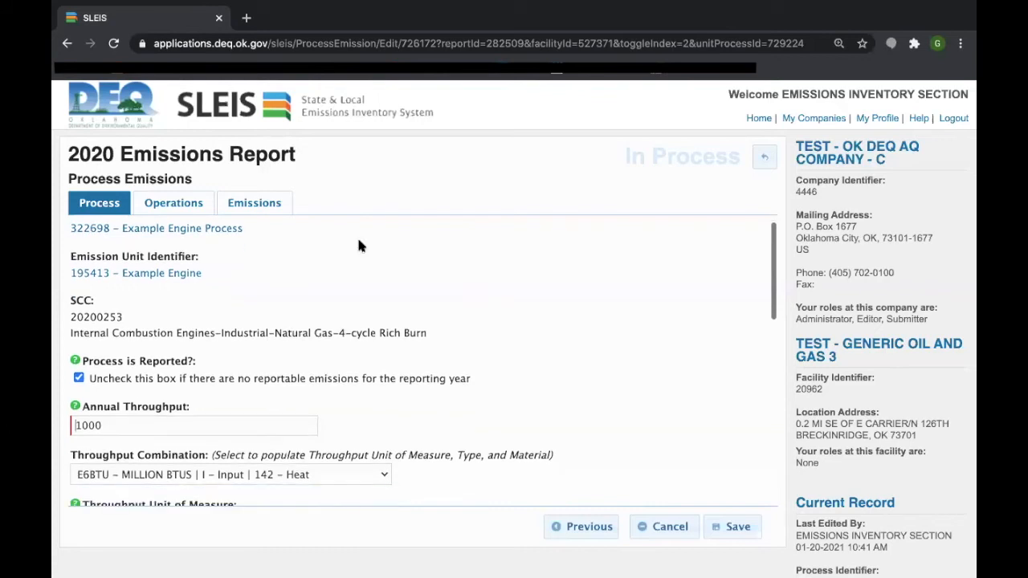
left_click(190, 202)
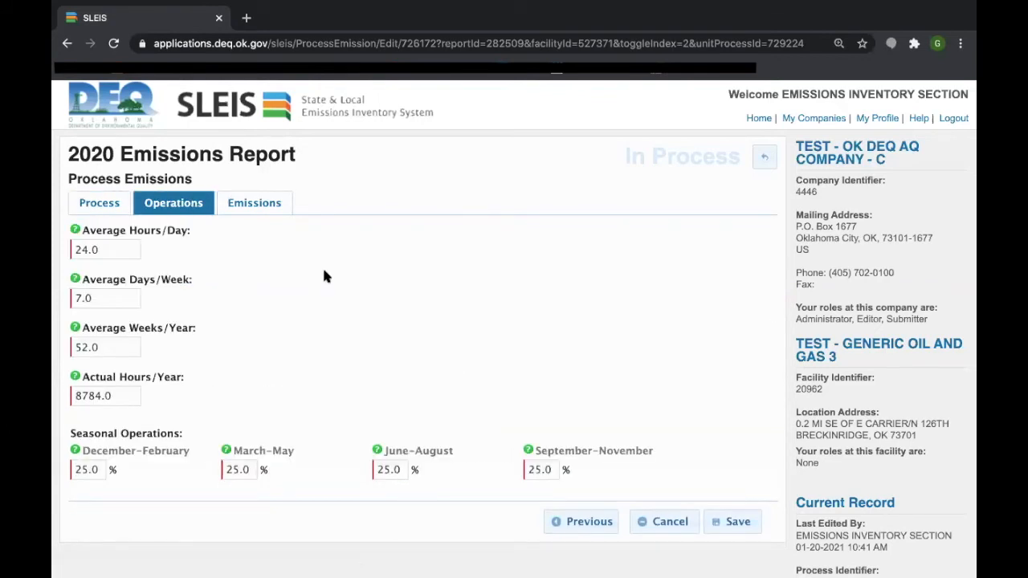
scroll(324, 271, "down", 1)
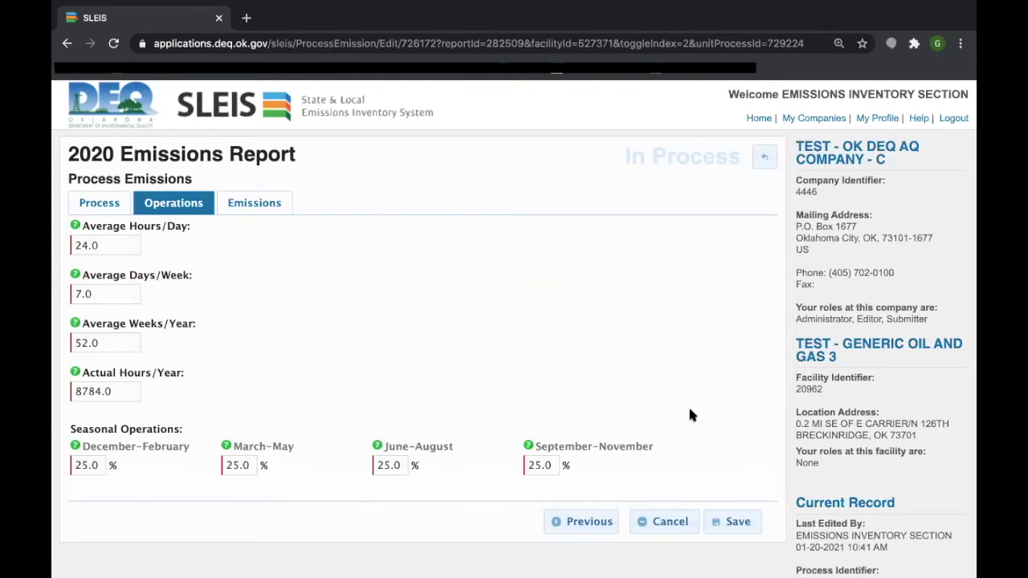
Return to the desktop holding the CSV files and open ProcessEmissions.csv in Excel.
mouse_move(972, 572)
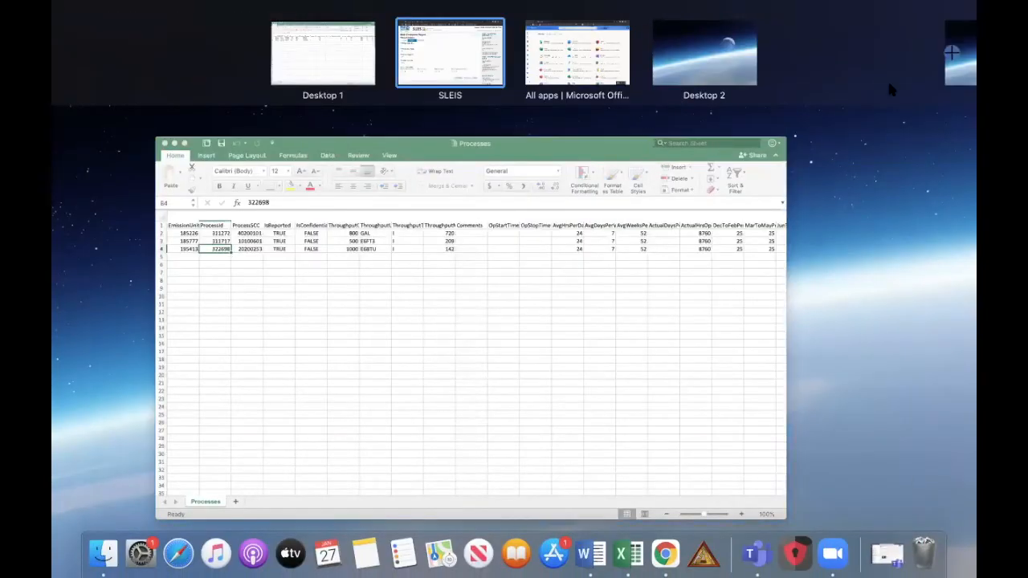
left_click(286, 34)
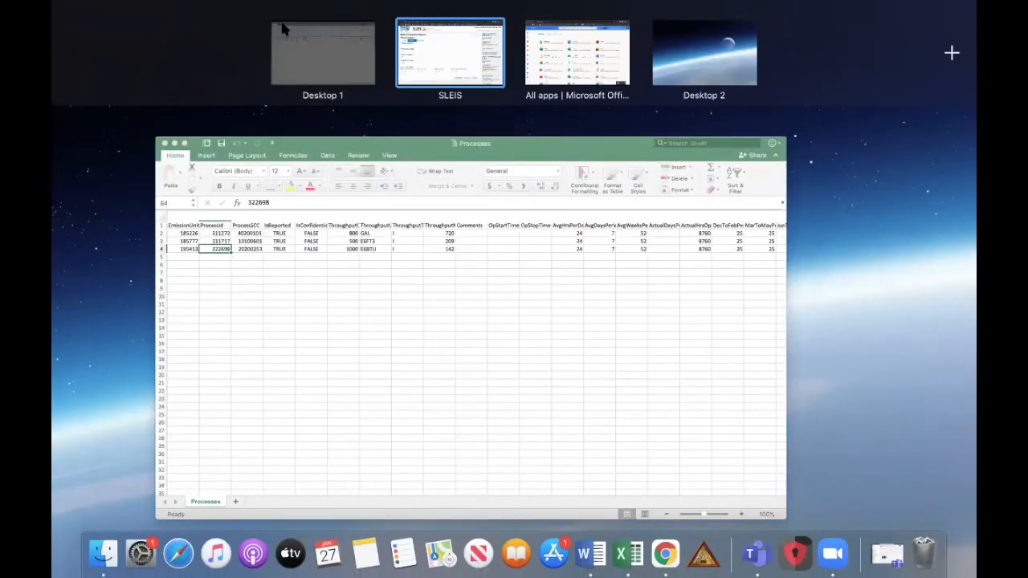
mouse_move(969, 7)
double_click(881, 302)
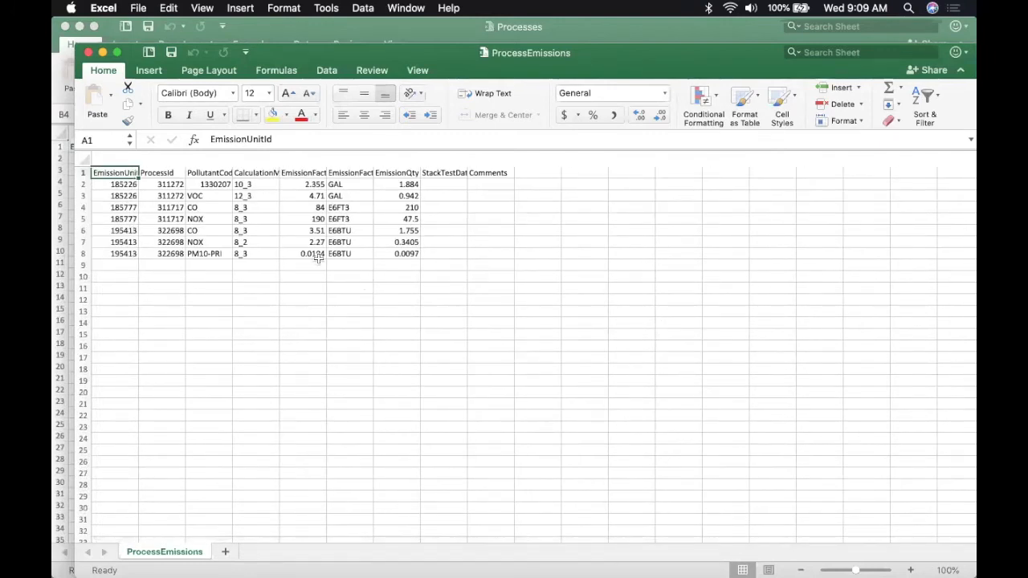
Highlight the NOX emission factor of process 311717 in yellow in ProcessEmissions.
left_click(411, 300)
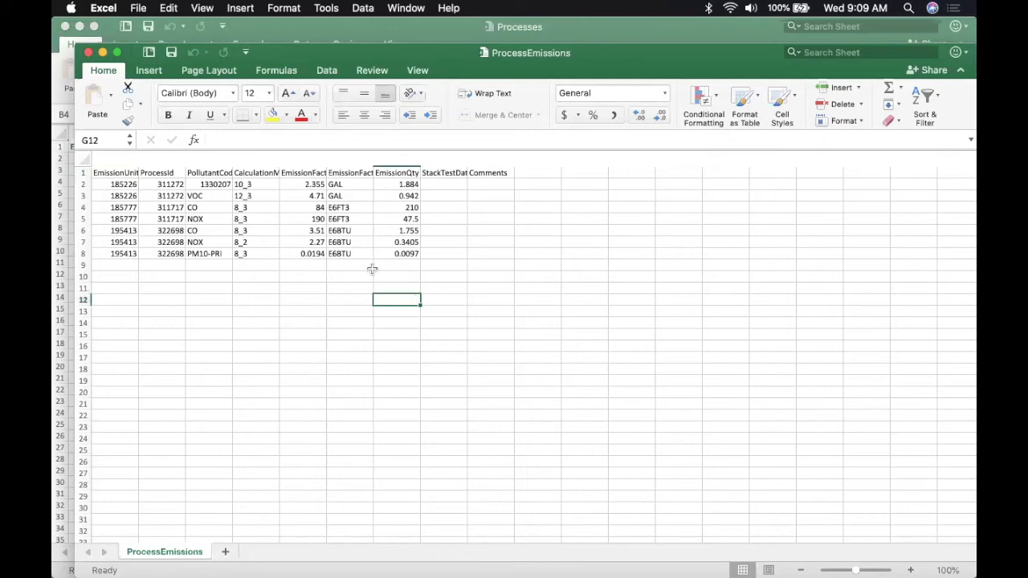
left_click(302, 219)
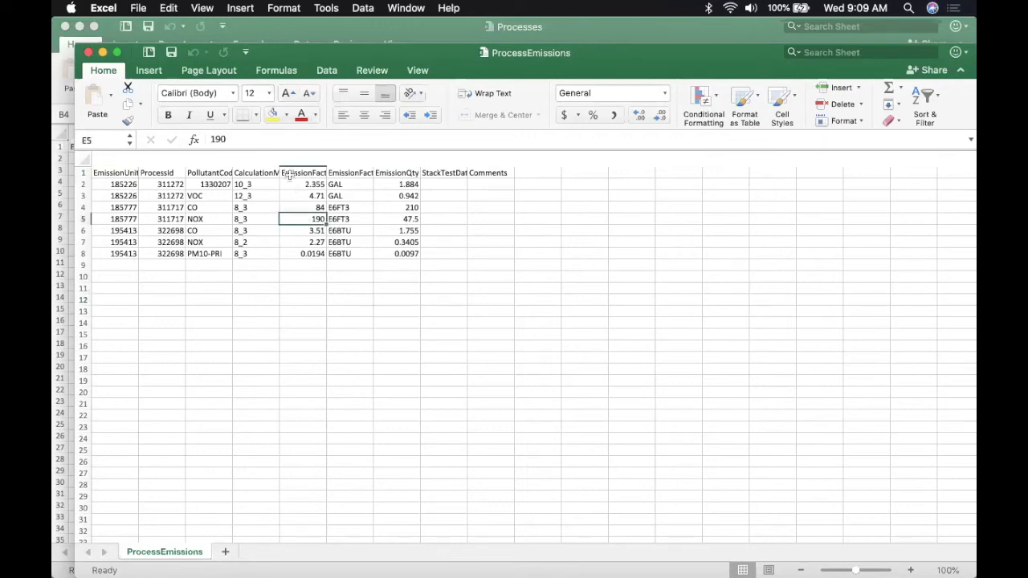
left_click(271, 117)
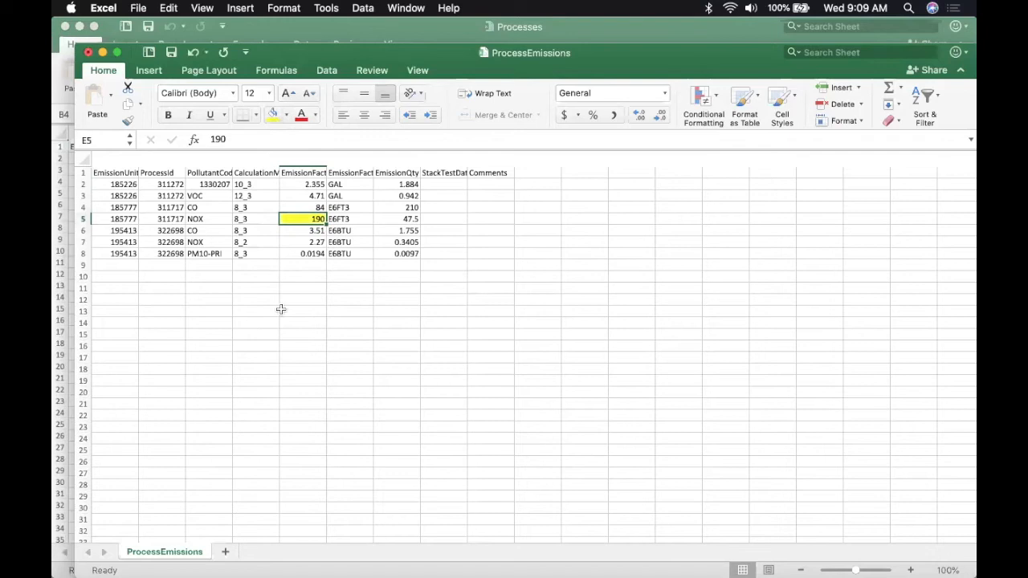
left_click(339, 348)
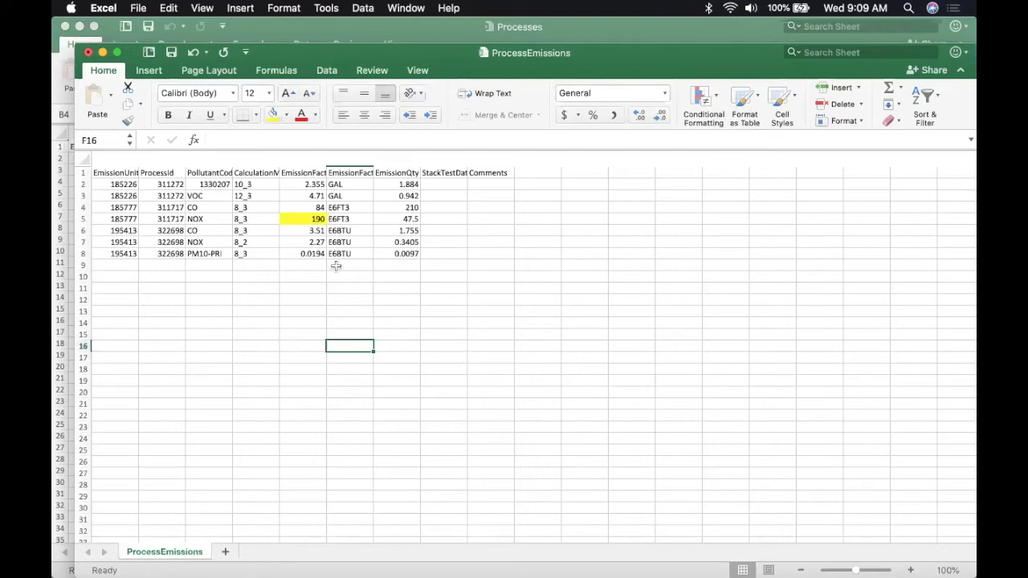
Compare the calculation method, factor unit and process ID of the 311717 NOX row with that process's throughput unit in the Processes spreadsheet.
left_click(261, 218)
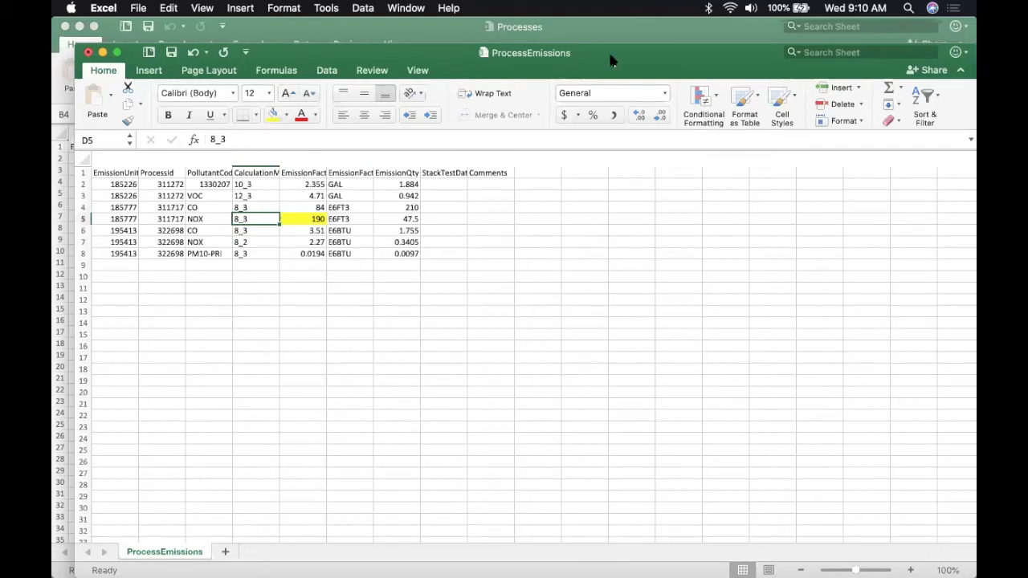
left_click(358, 219)
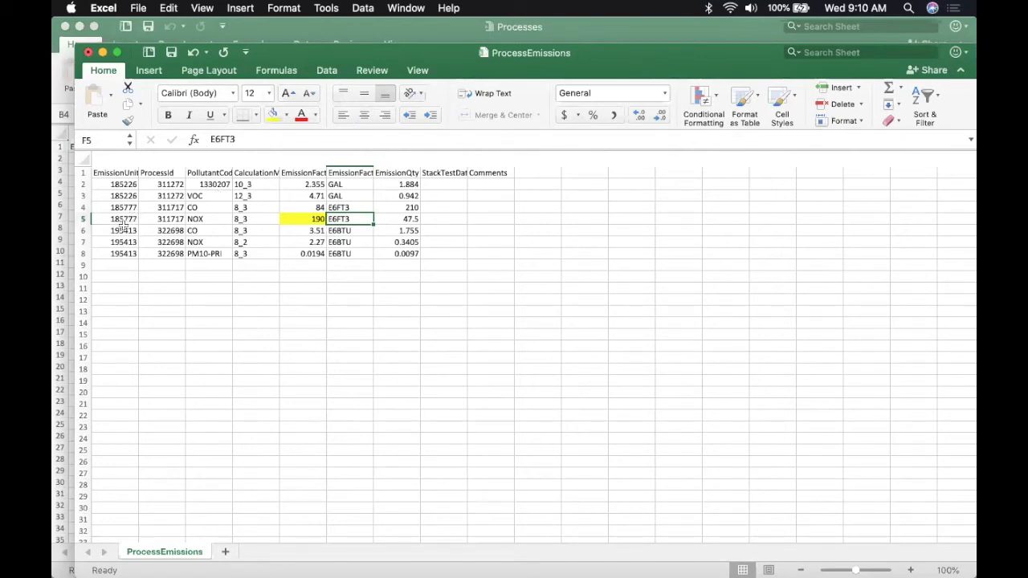
left_click(160, 218)
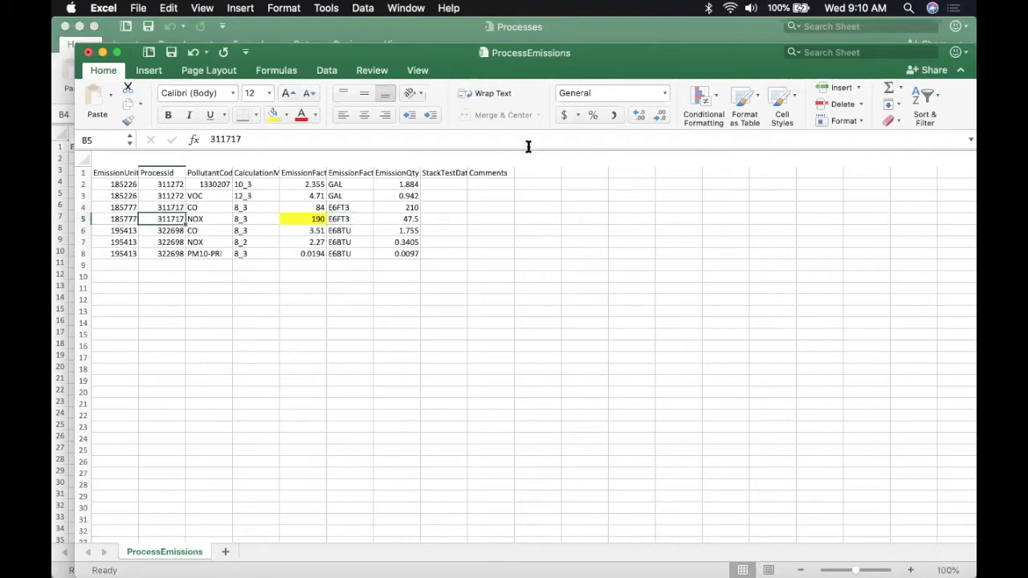
left_click(703, 32)
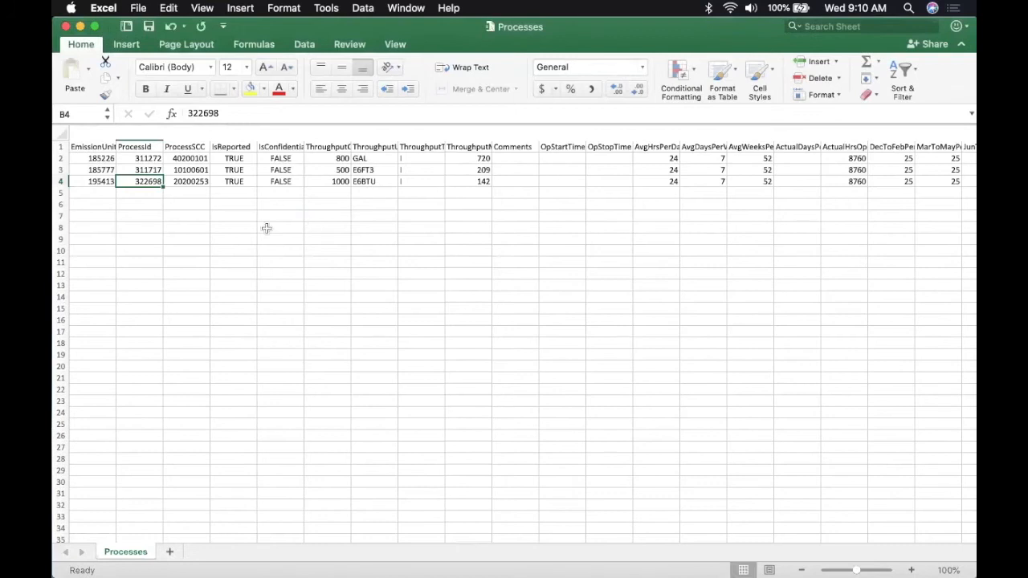
left_click(141, 170)
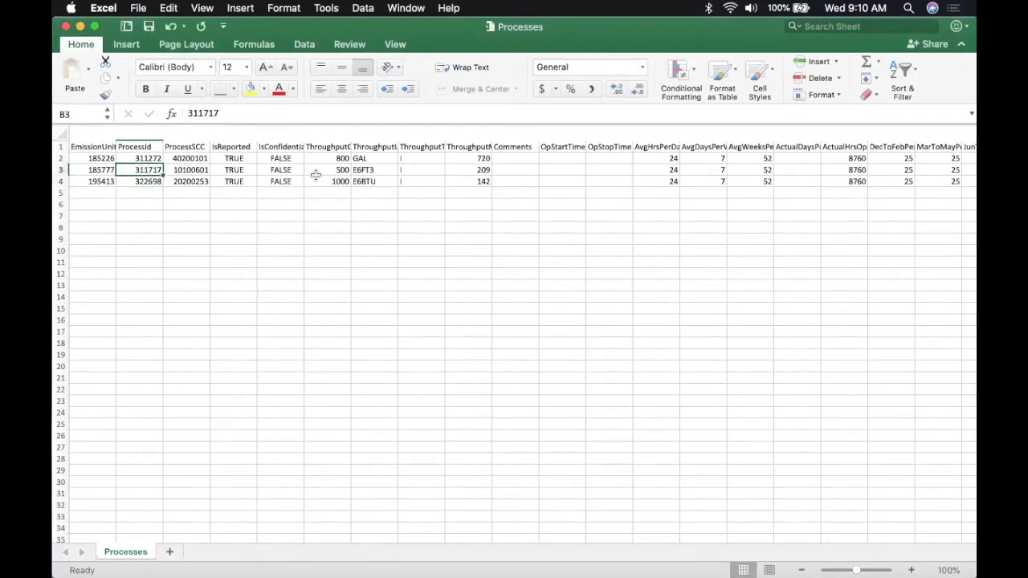
left_click(377, 170)
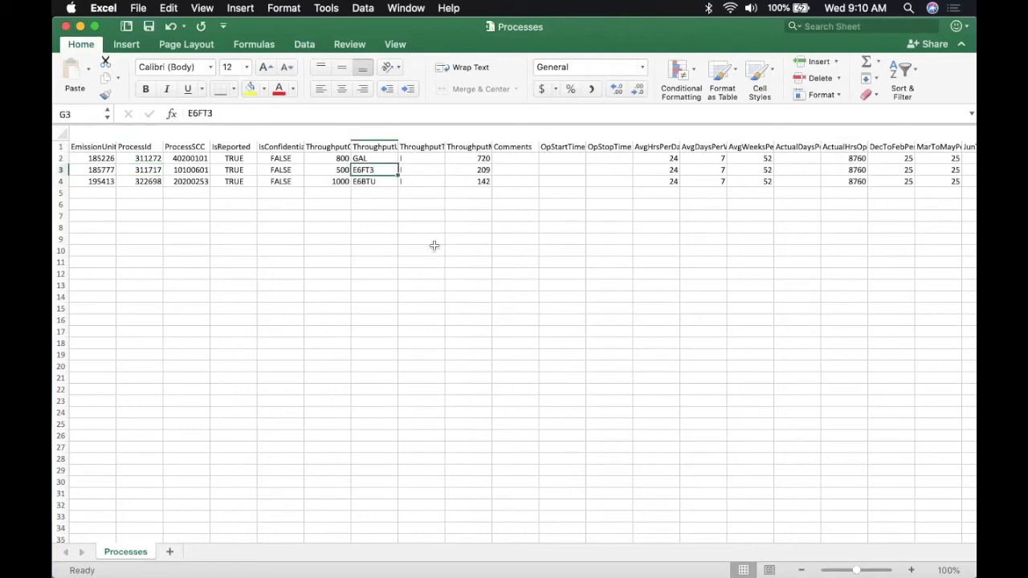
Return to ProcessEmissions, highlight the CO emission quantity of process 311717 in yellow, and clear the fill from its NOX emission factor.
mouse_move(563, 567)
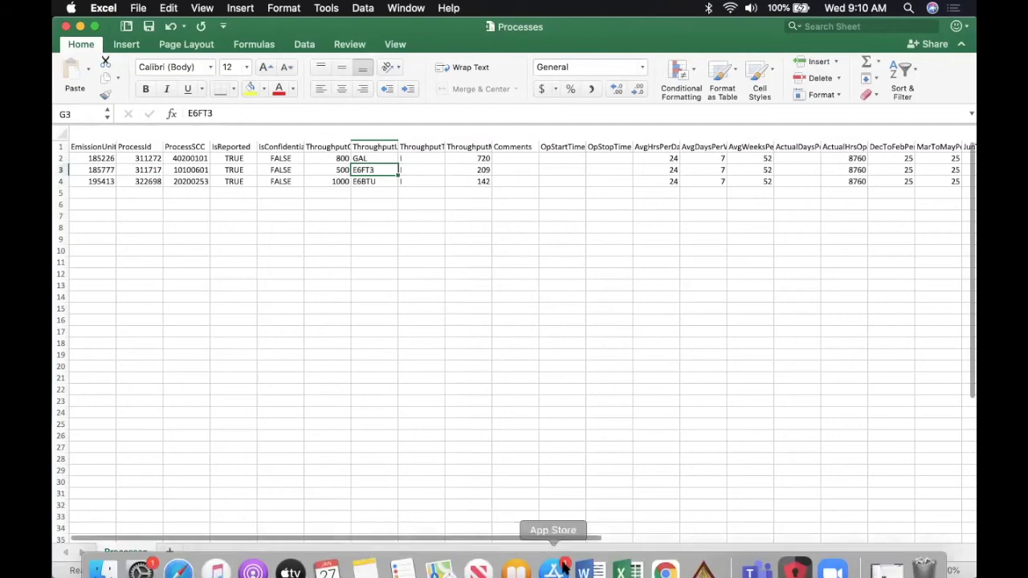
left_click(666, 554)
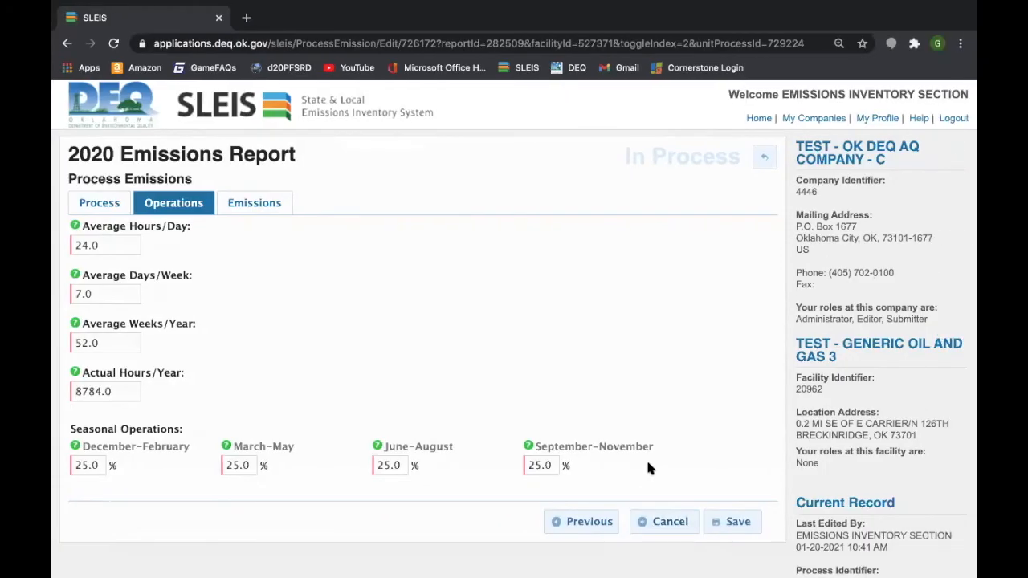
key("ctrl+Up")
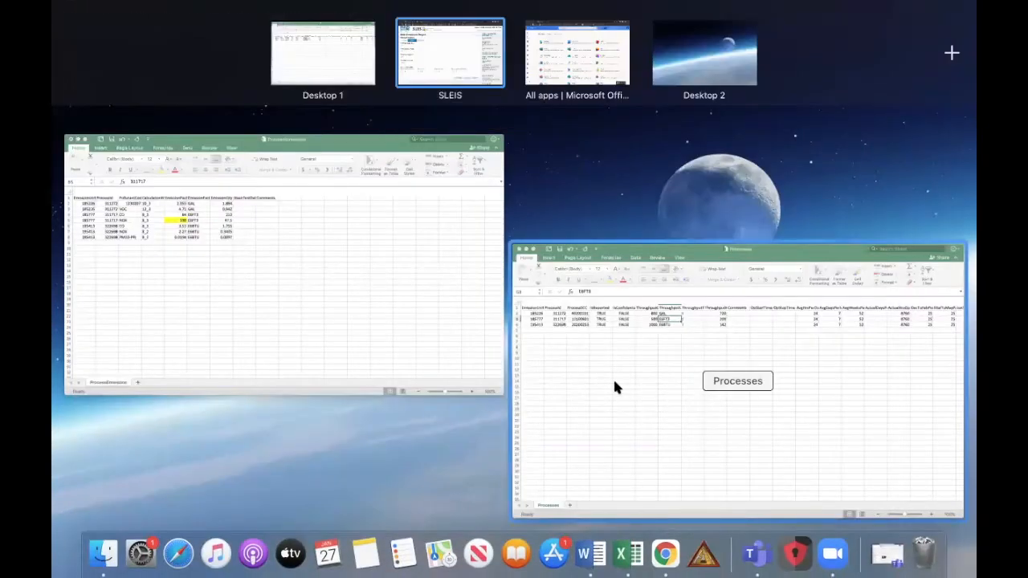
left_click(429, 280)
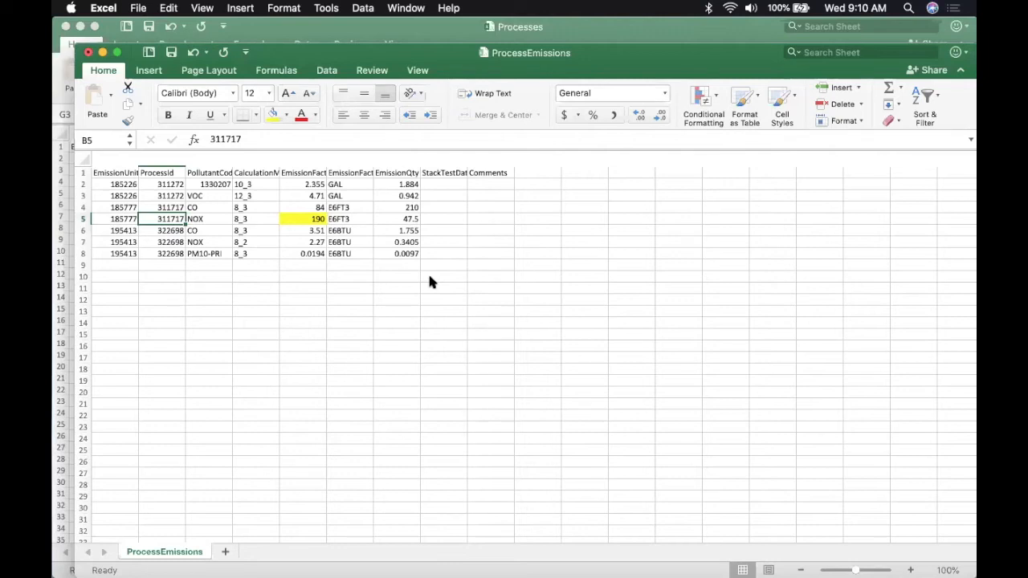
left_click(293, 220)
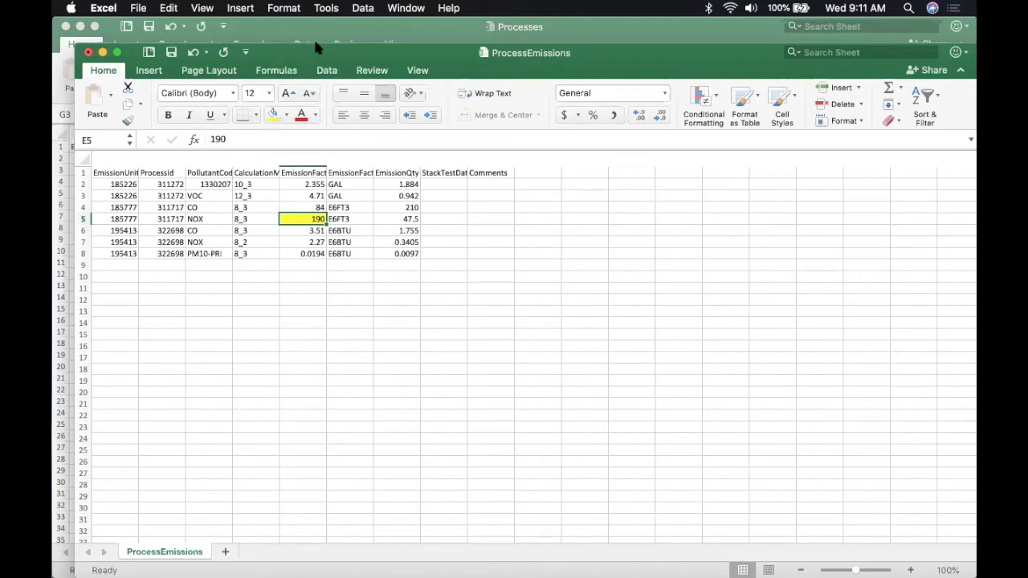
left_click(397, 208)
left_click(271, 115)
left_click(311, 219)
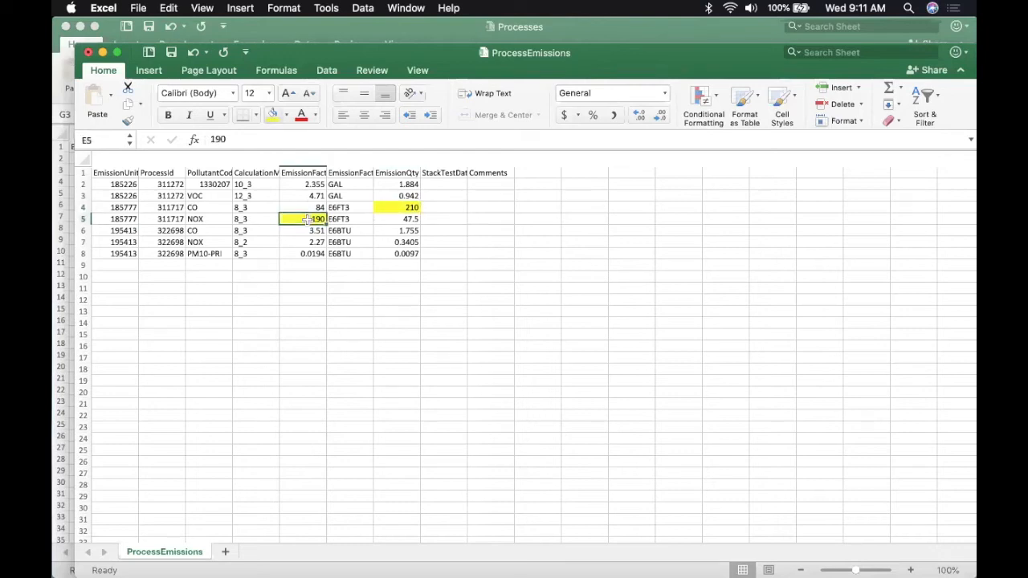
left_click(287, 116)
left_click(285, 138)
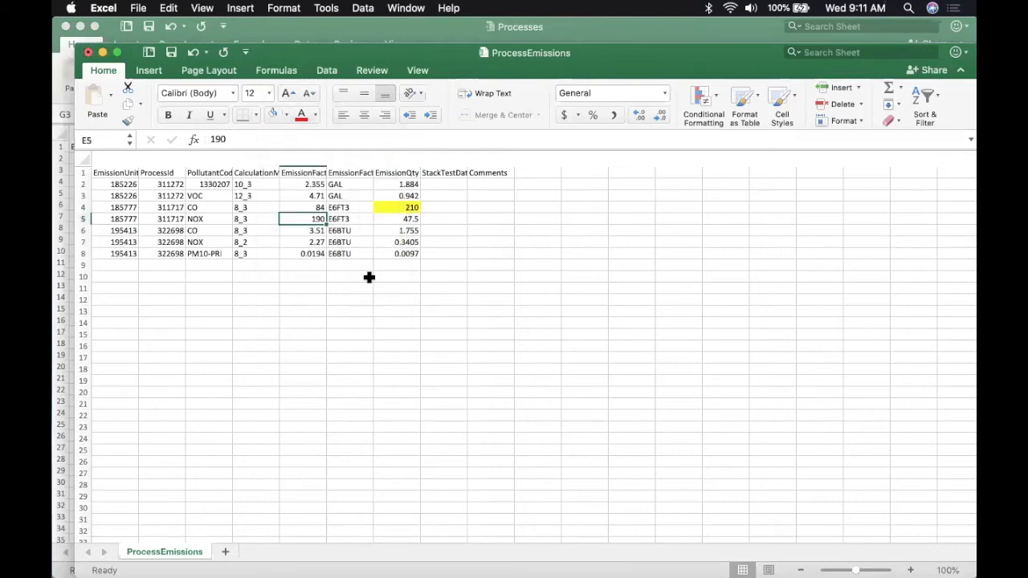
Compare the CO emission quantity of process 311717 with the emission factor in the same row.
left_click(388, 207)
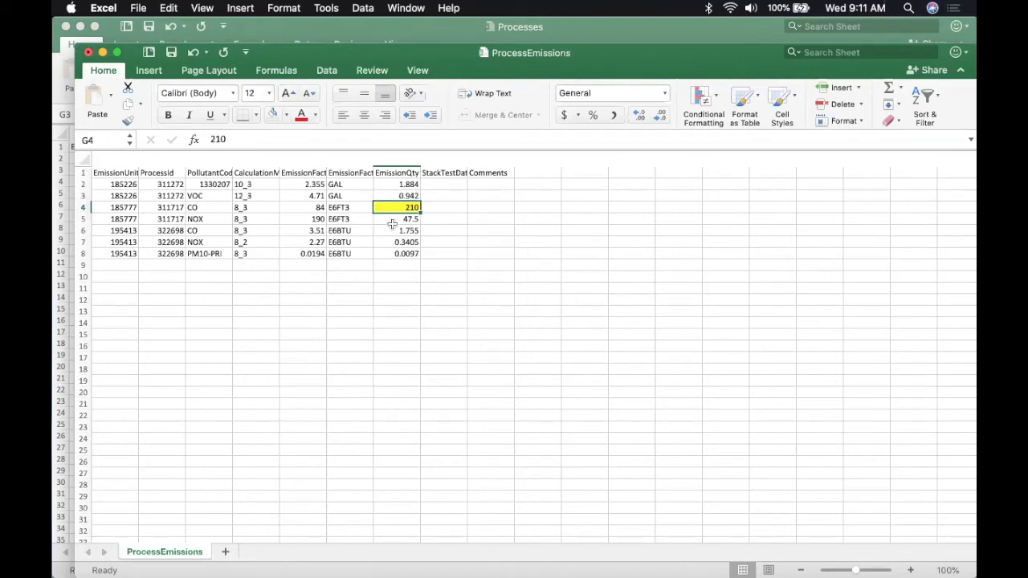
left_click(294, 208)
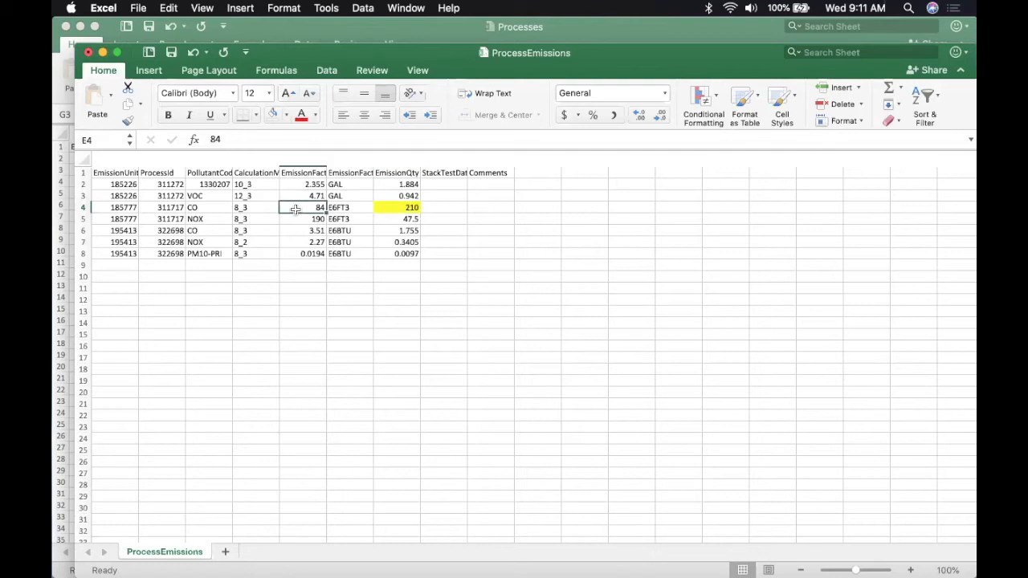
left_click(383, 209)
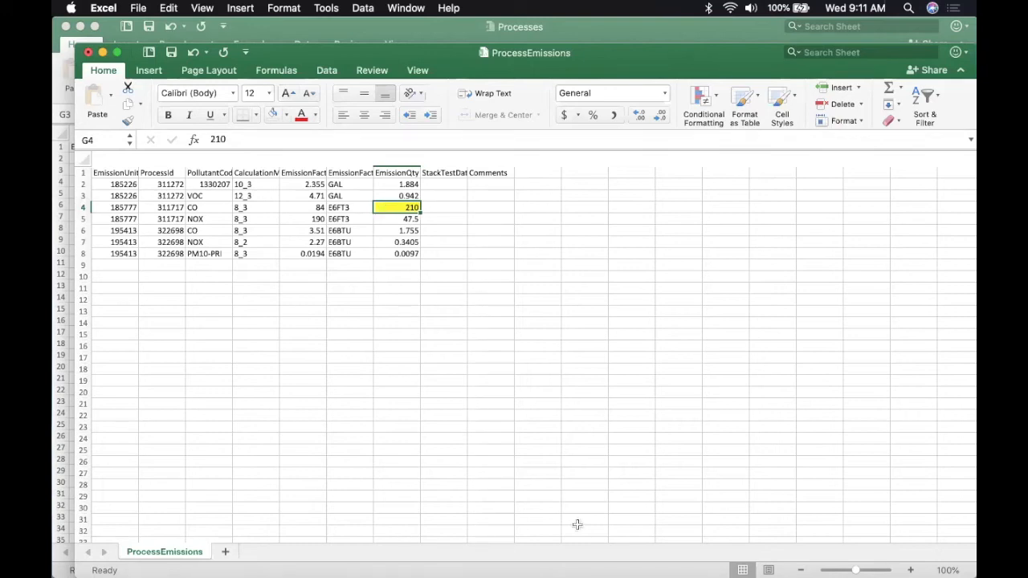
Switch to Chrome and leave the Example Engine Process's record and the Process Emissions list without saving.
mouse_move(974, 576)
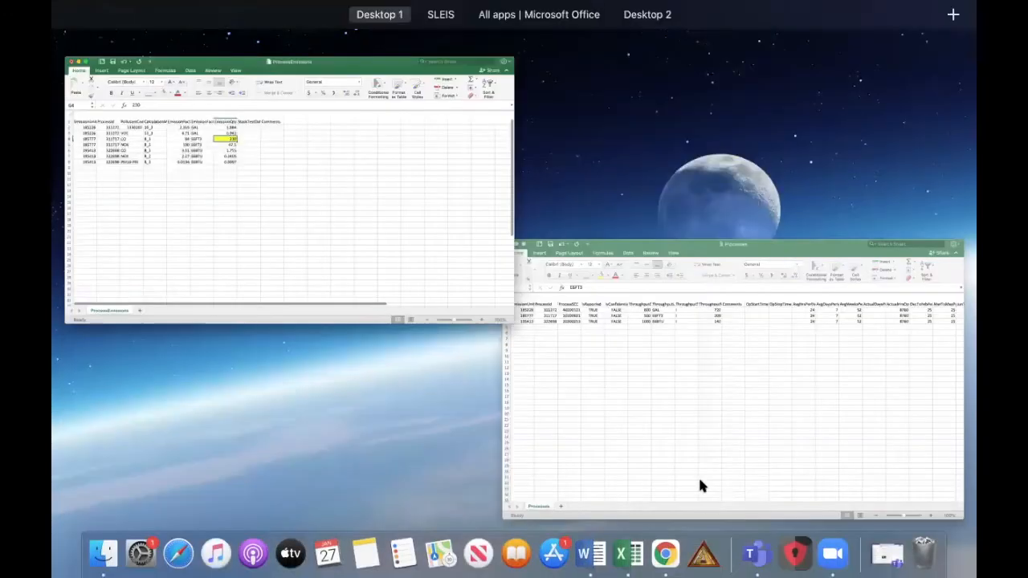
left_click(666, 554)
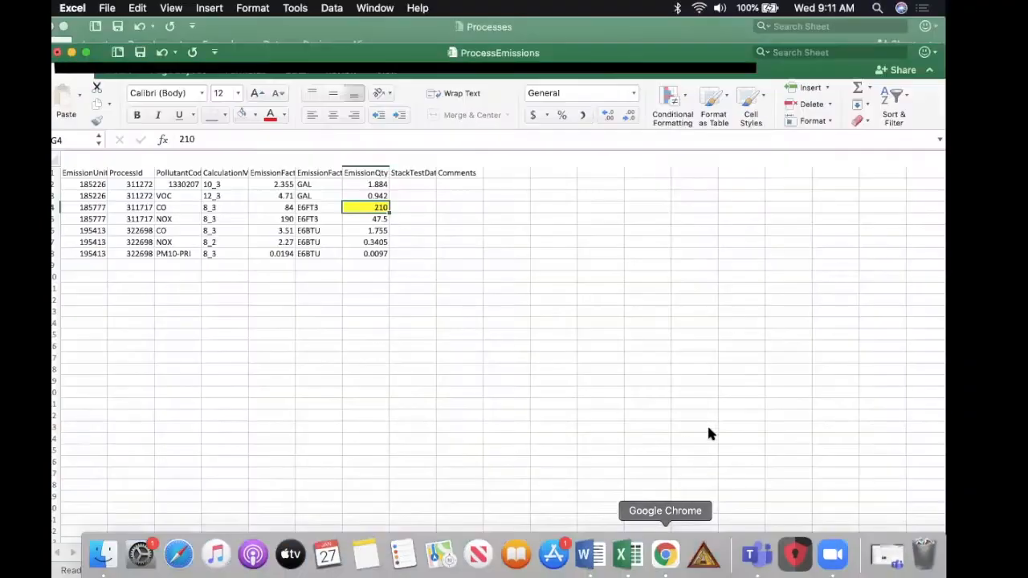
left_click(770, 162)
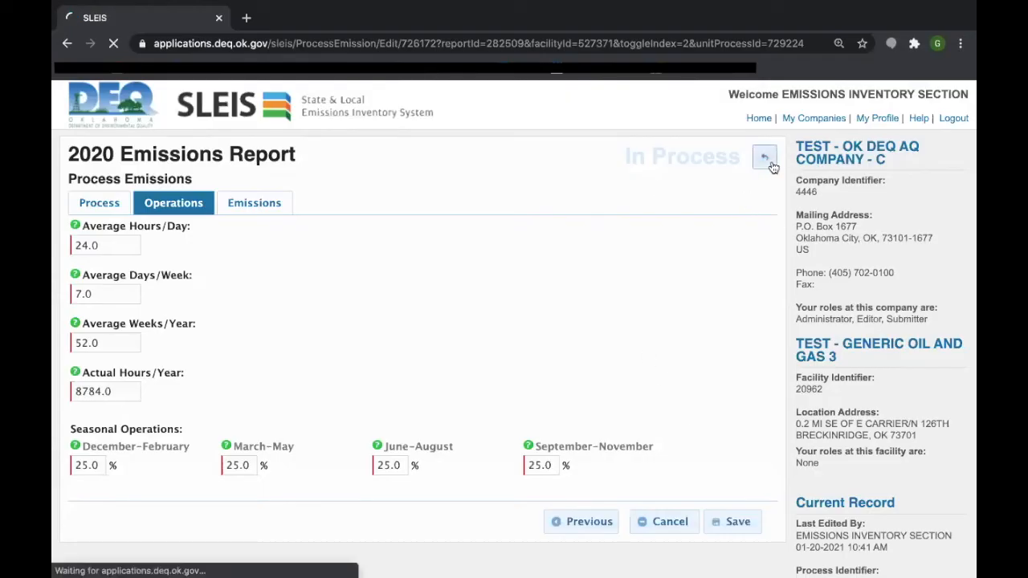
left_click(764, 158)
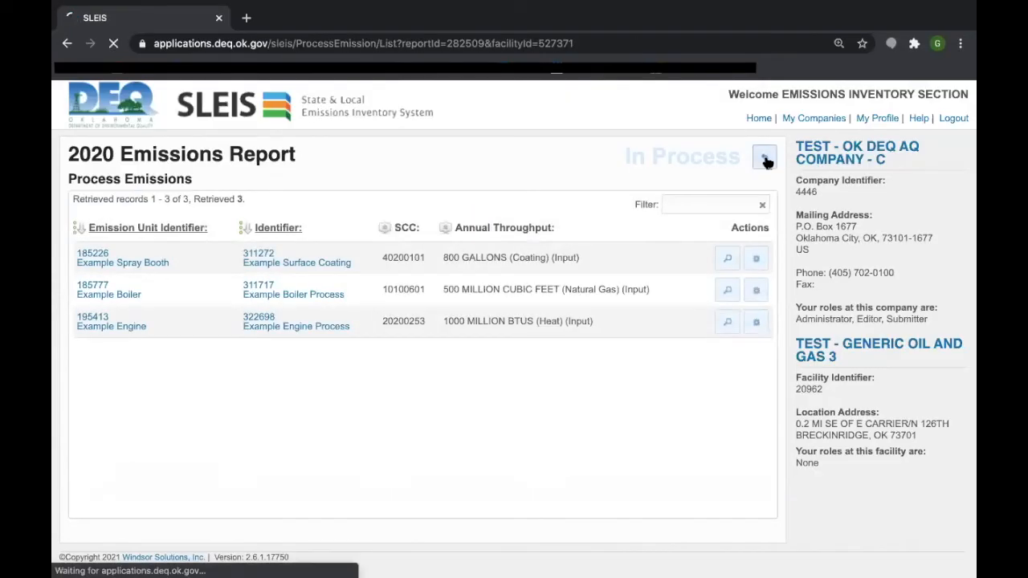
Open the 2020 report's data import page and review which CSV files it asks for.
scroll(448, 315, "down", 2)
scroll(450, 325, "down", 1)
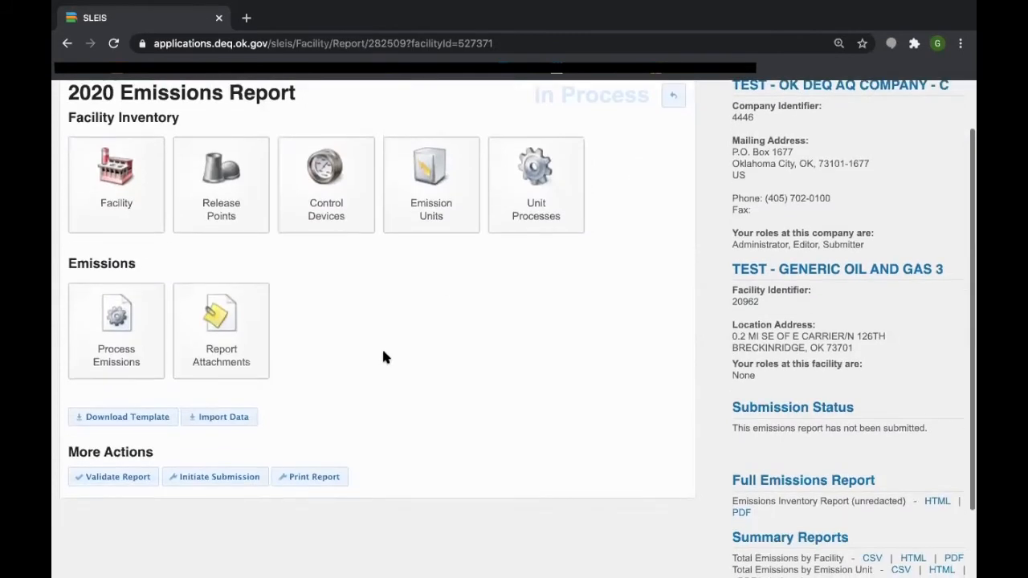
left_click(228, 423)
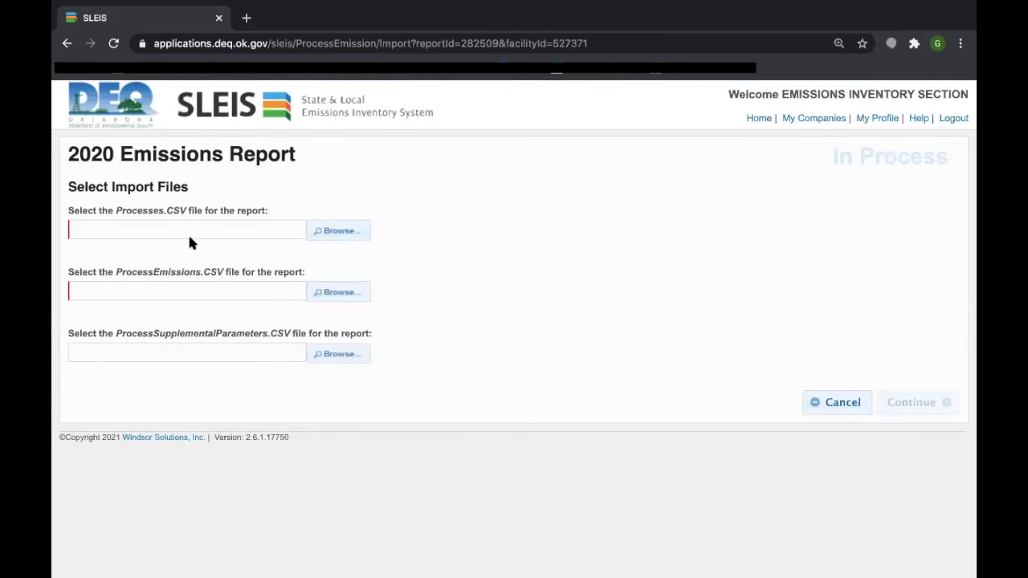
left_click_drag(113, 210, 189, 211)
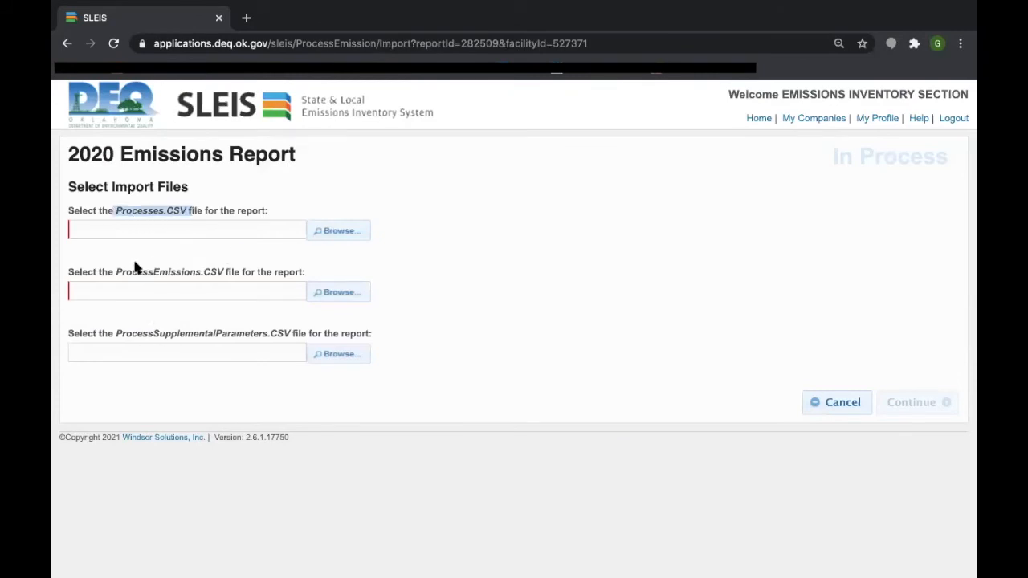
left_click_drag(110, 272, 255, 277)
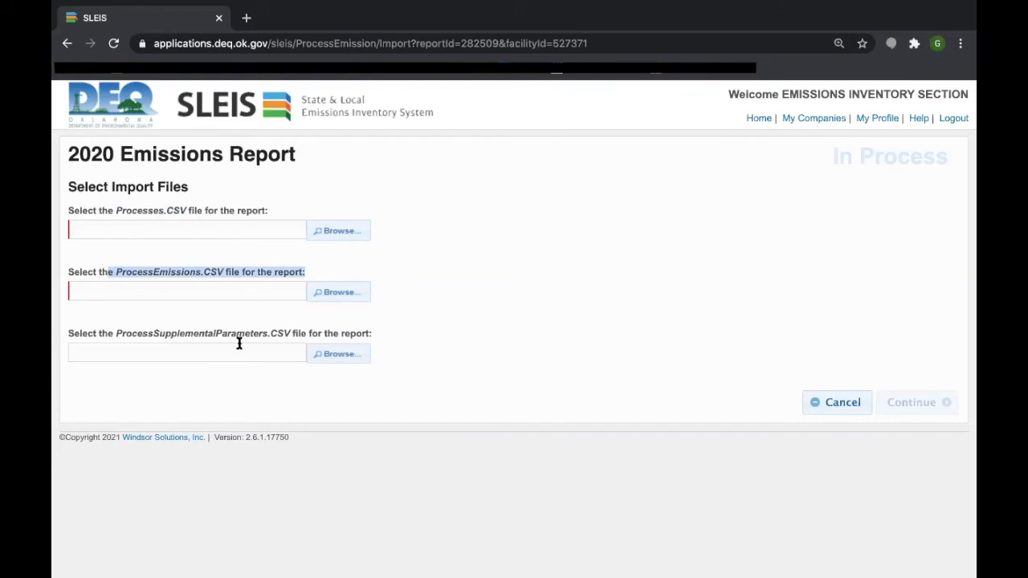
left_click(492, 368)
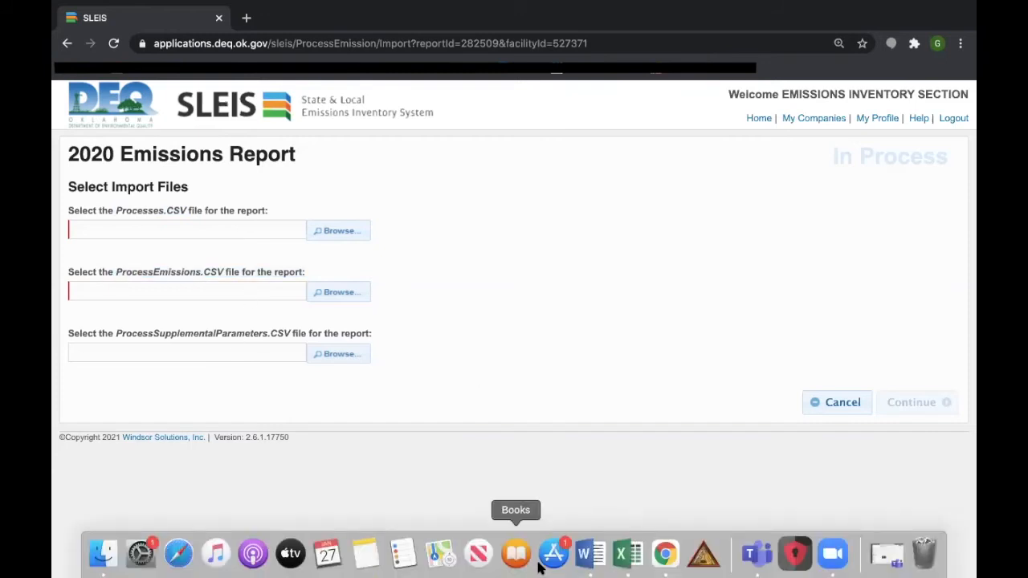
Switch to Excel and close the ProcessEmissions workbook without saving its changes, along with the Processes workbook.
left_click(621, 554)
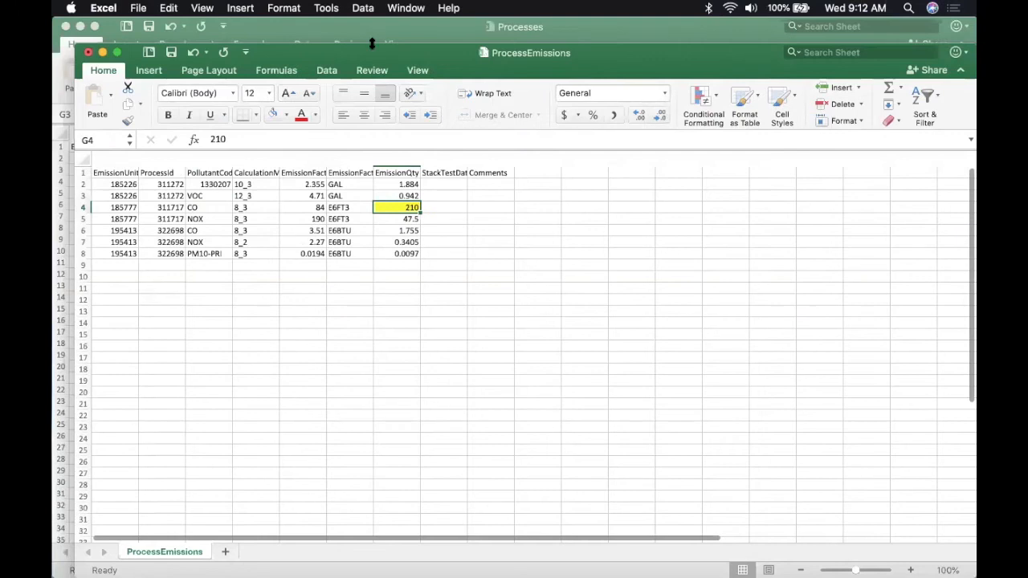
left_click(88, 53)
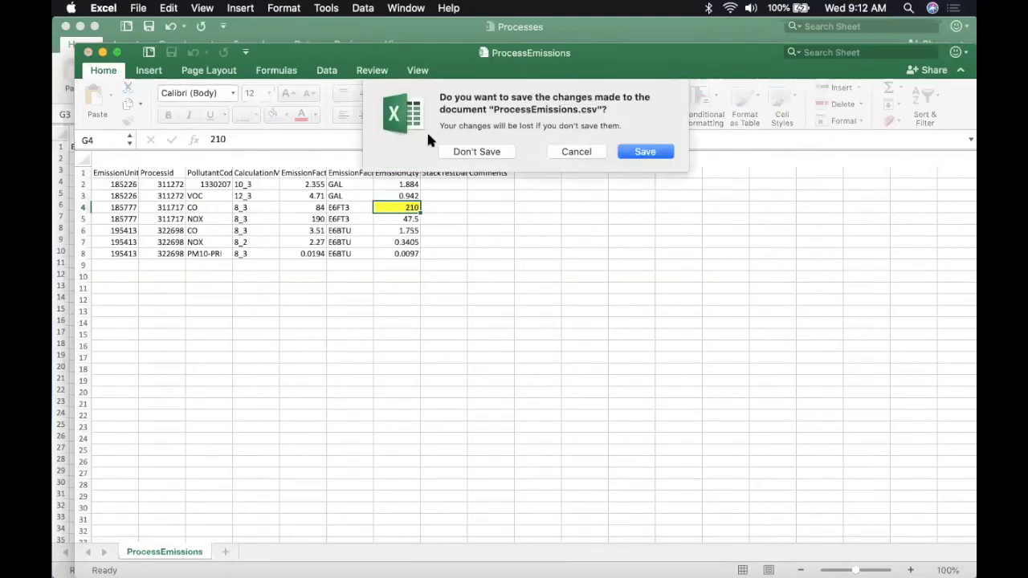
left_click(485, 146)
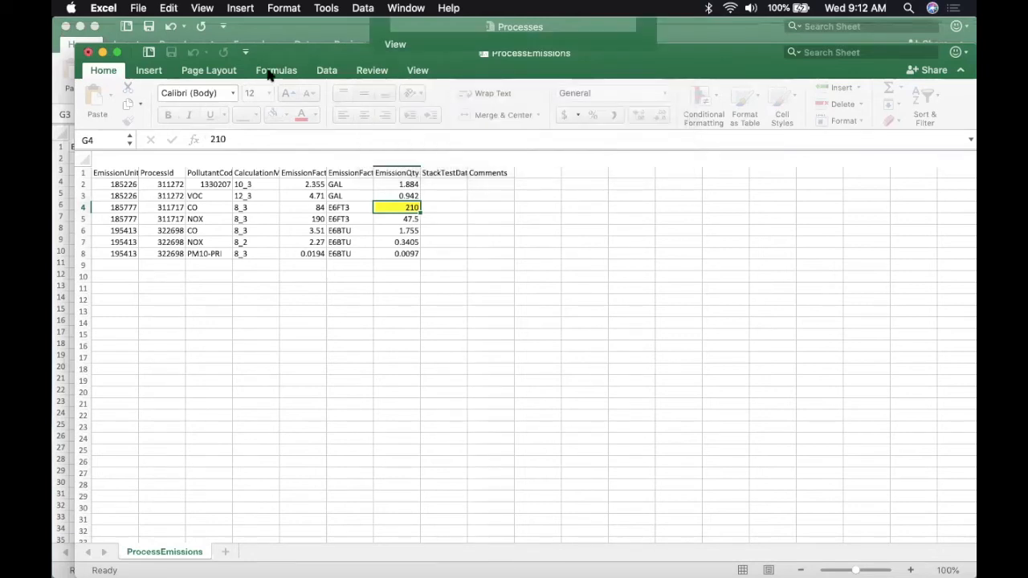
left_click(66, 27)
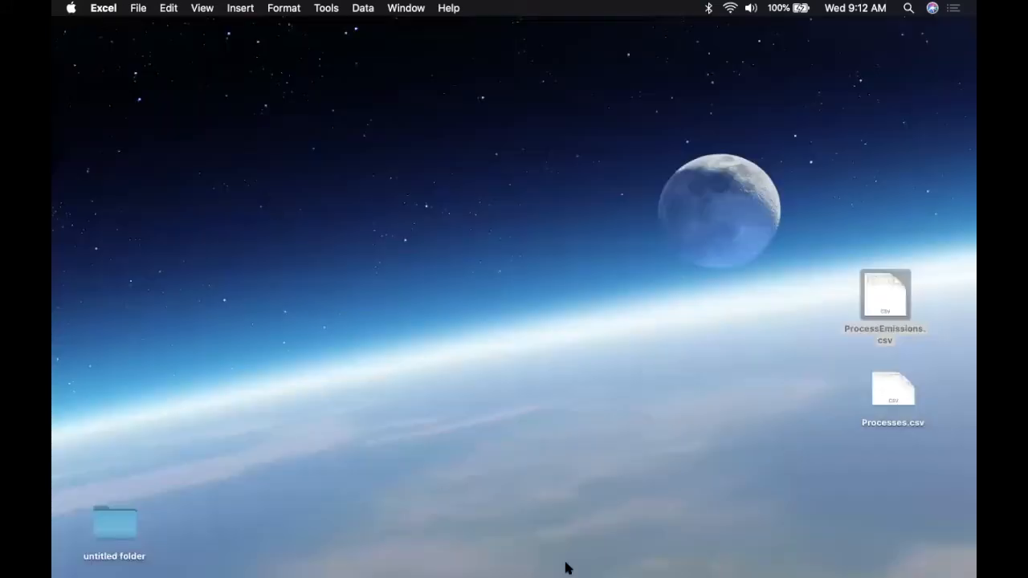
Return to Chrome and choose Processes.csv and ProcessEmissions.csv from the Desktop as the matching import files.
mouse_move(967, 566)
key("ctrl+Up")
left_click(665, 553)
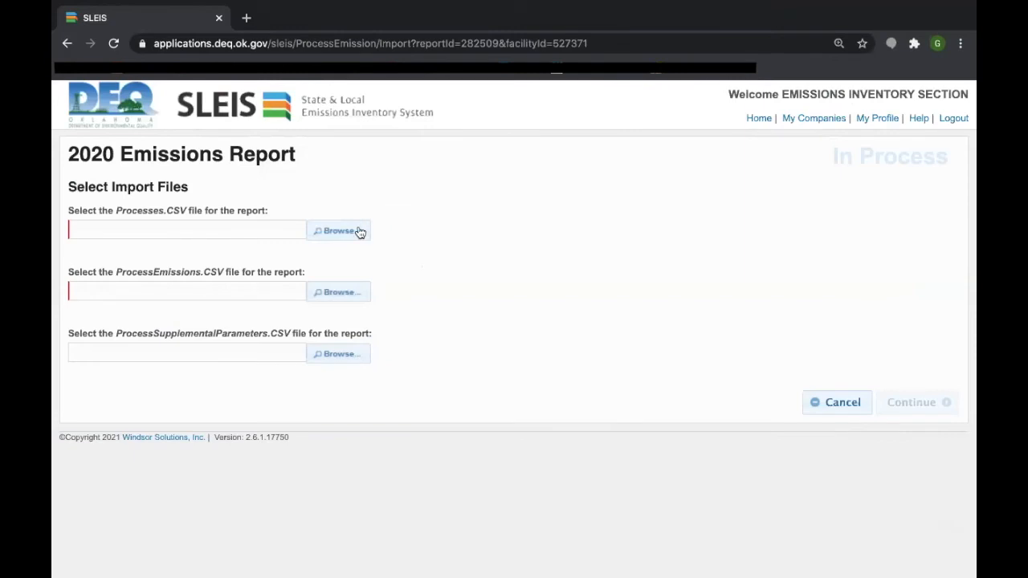
left_click(358, 232)
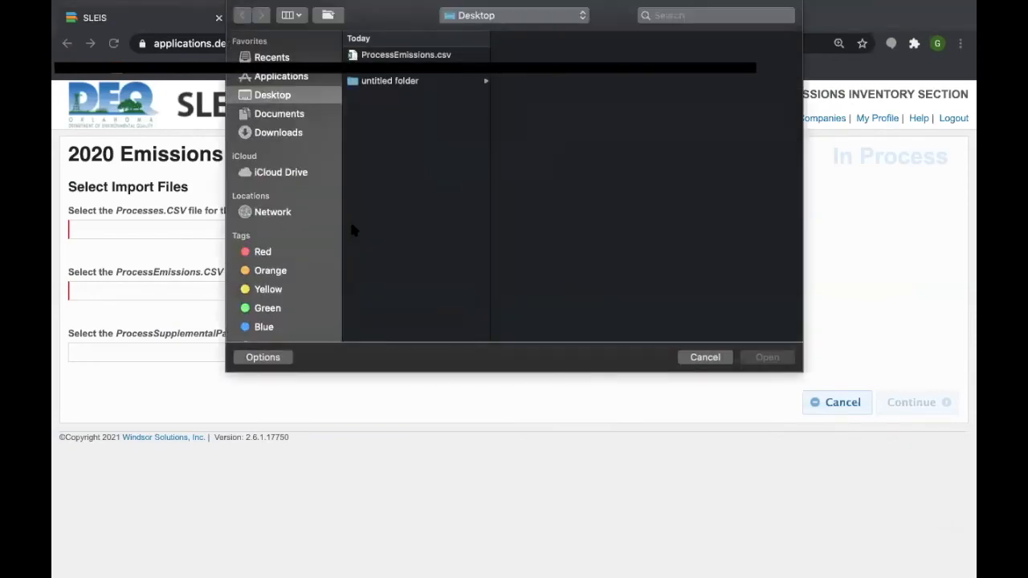
double_click(406, 67)
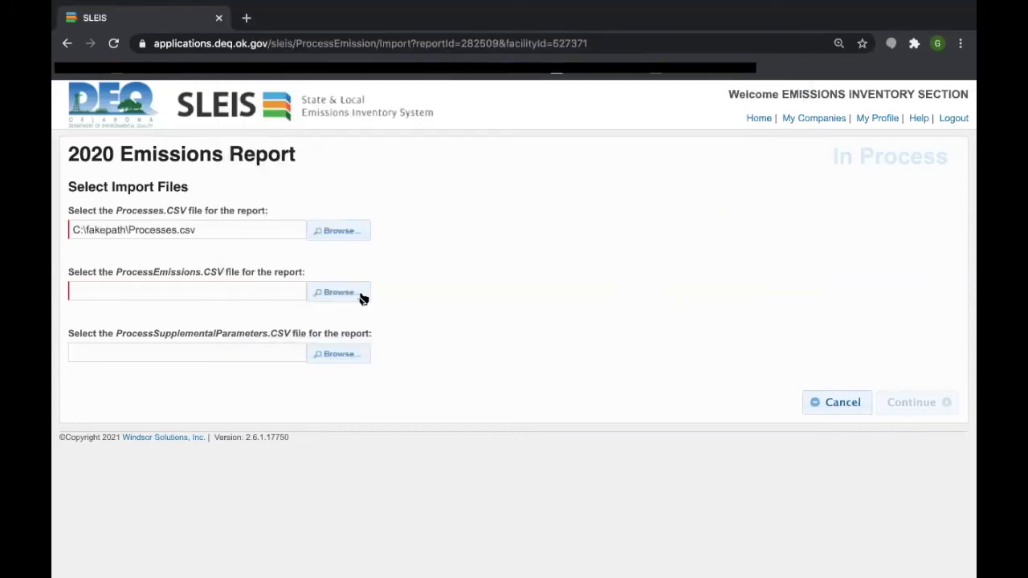
left_click(361, 295)
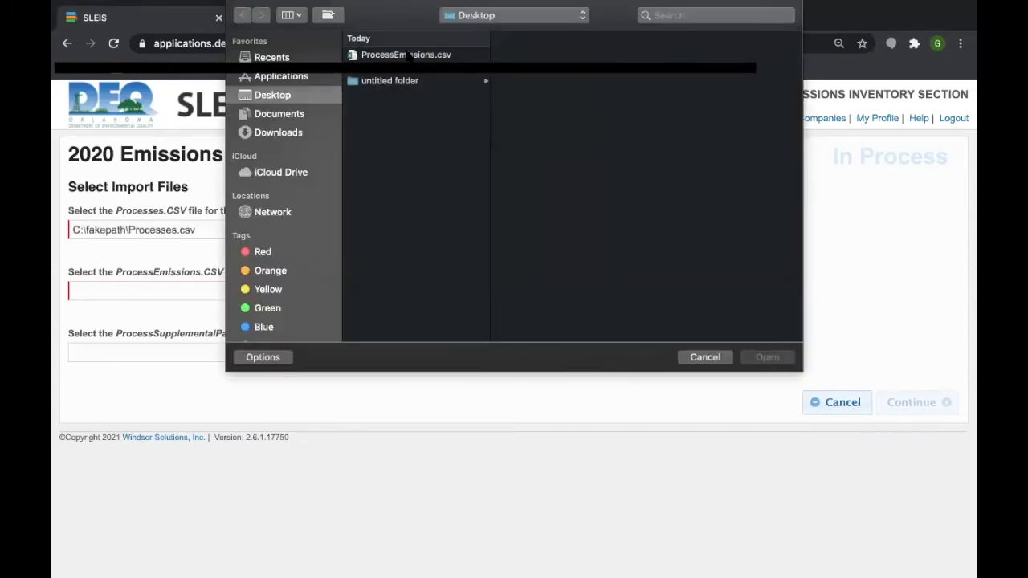
double_click(408, 54)
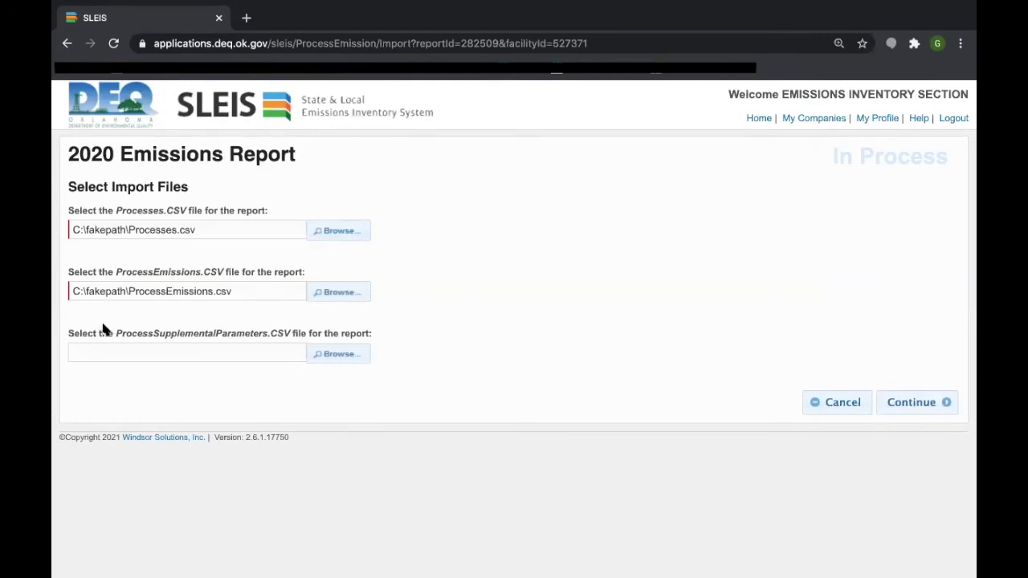
Import the chosen files without a ProcessSupplementalParameters file and check the import message on the report page.
left_click_drag(112, 334, 294, 338)
left_click(426, 343)
left_click(921, 405)
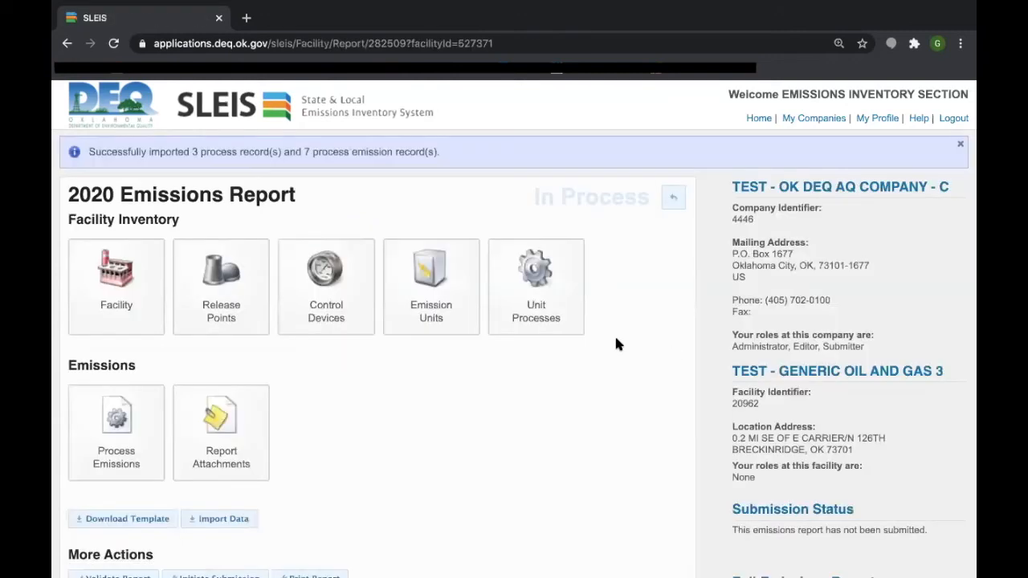
scroll(614, 334, "down", 1)
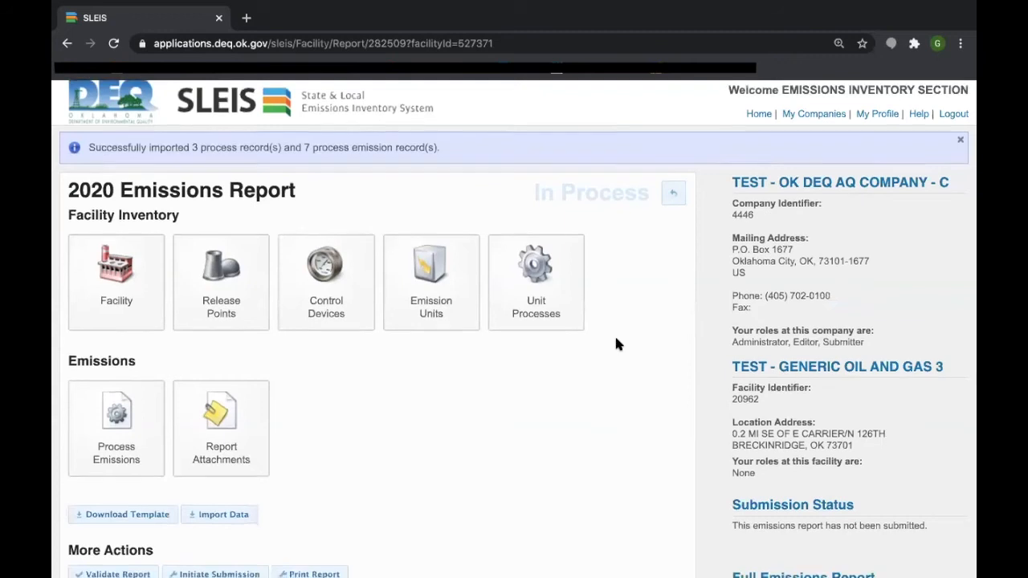
left_click_drag(138, 141, 440, 145)
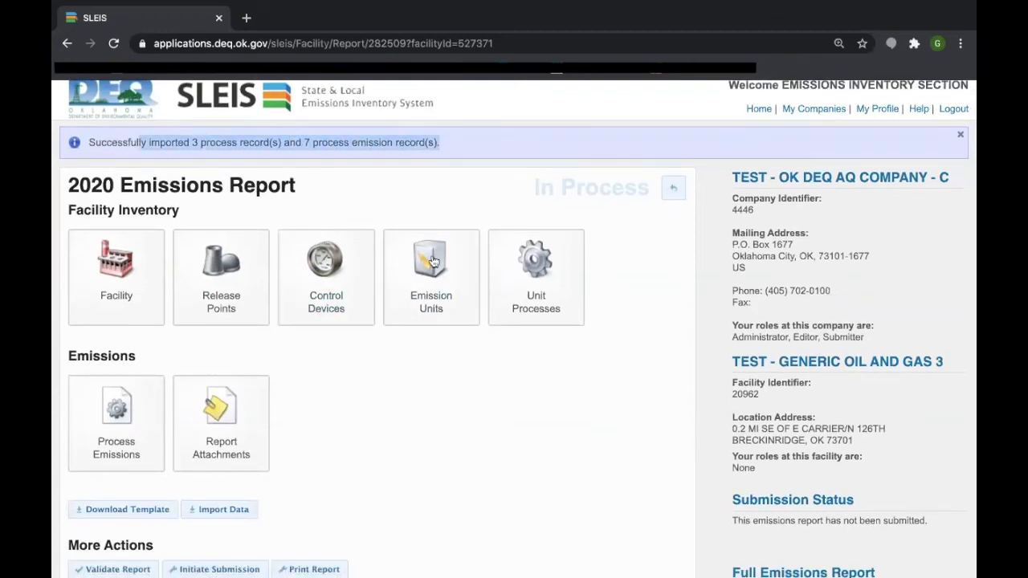
left_click(526, 382)
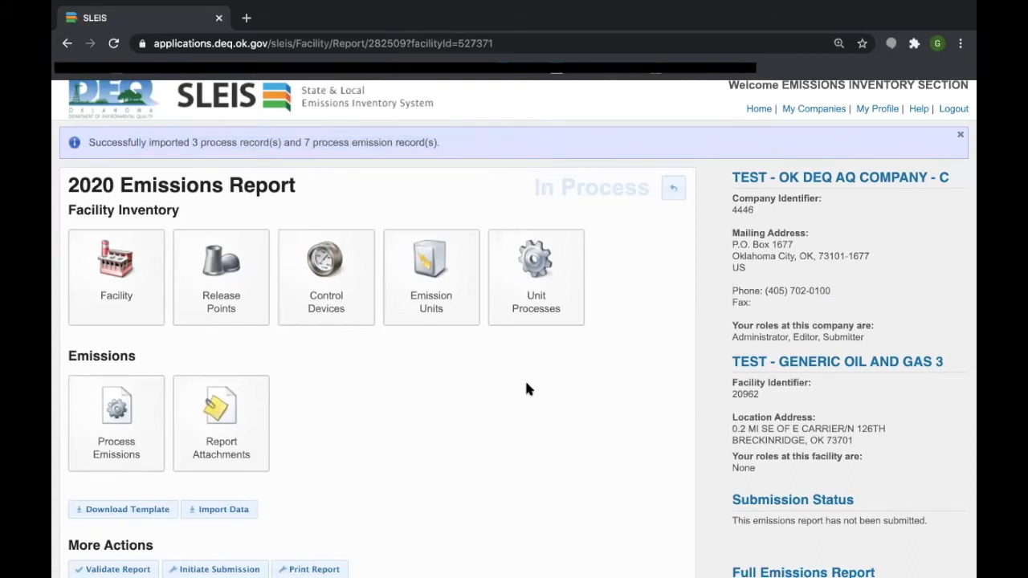
Open the Example Boiler Process's imported emissions and examine the details of its CO record.
scroll(526, 383, "down", 1)
left_click(119, 382)
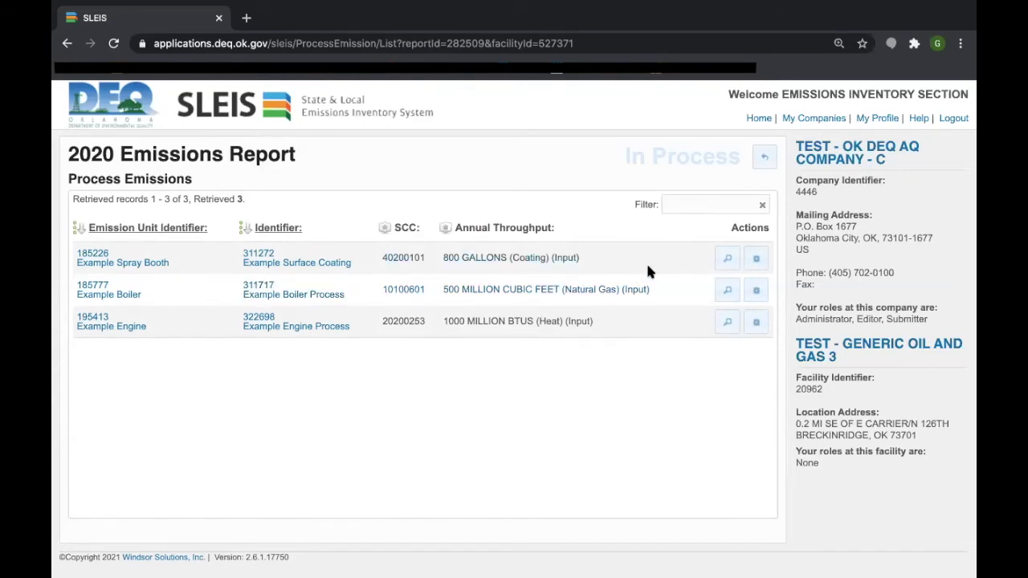
left_click(756, 292)
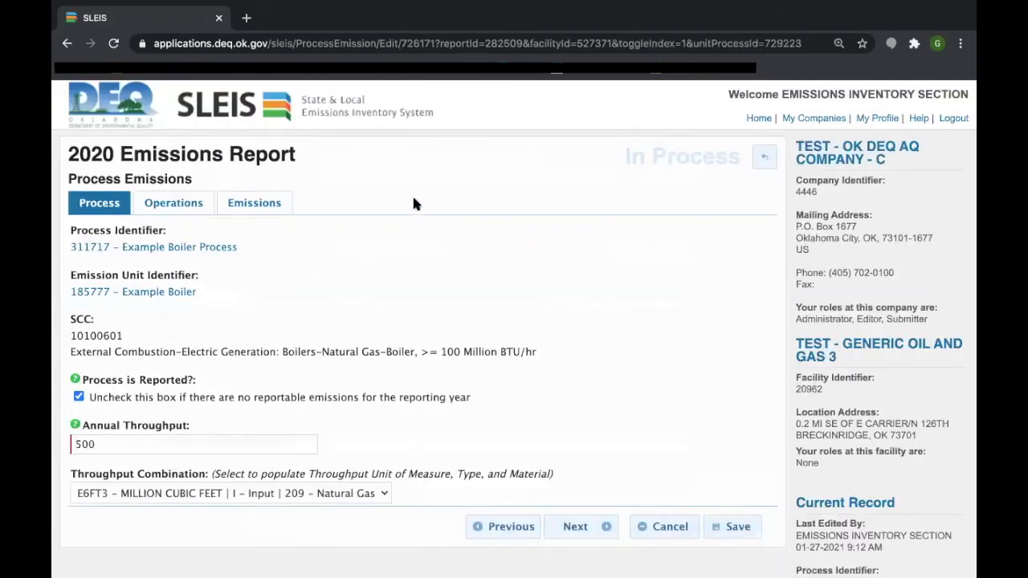
left_click(274, 207)
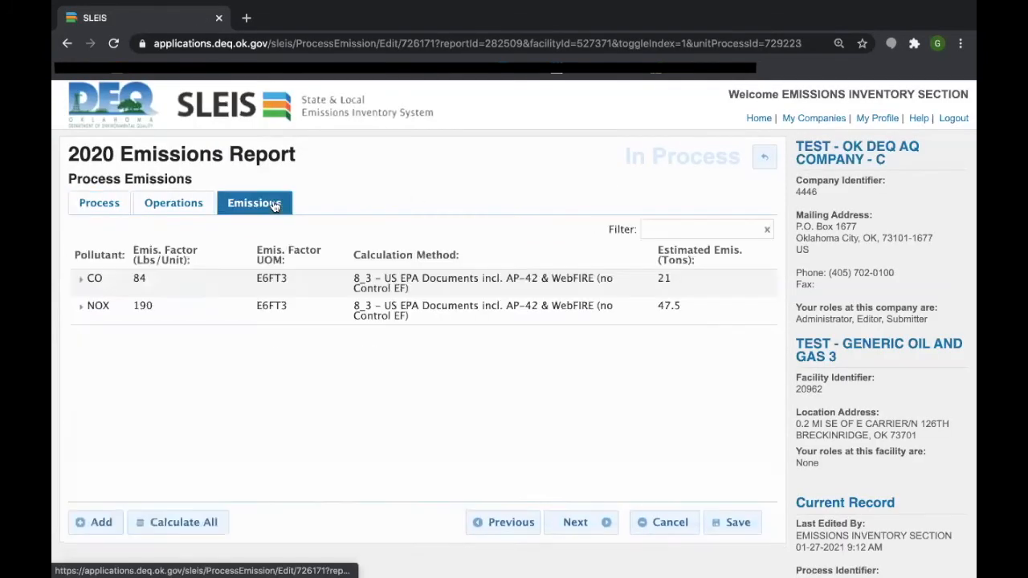
left_click(546, 278)
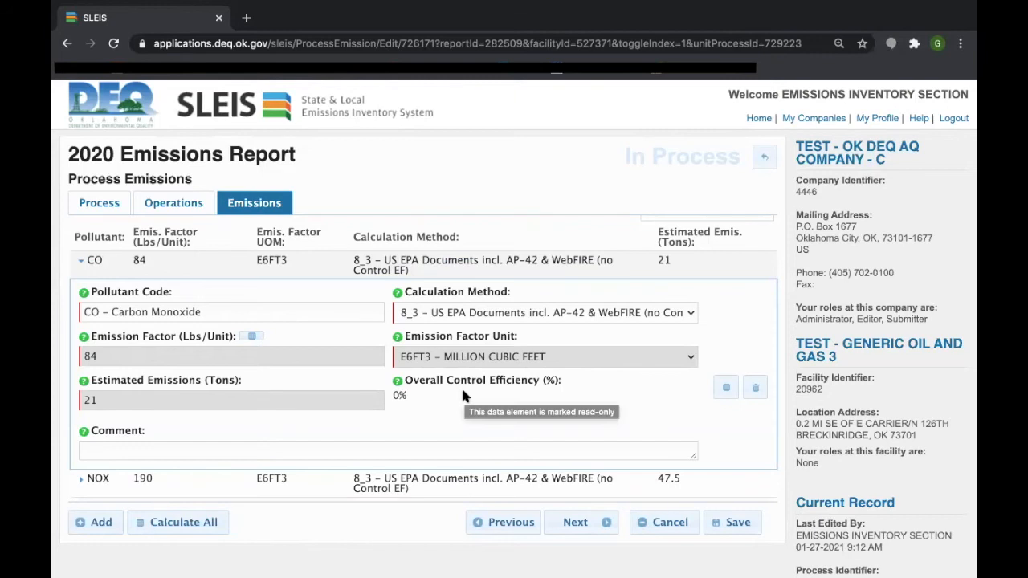
Leave the boiler record for the report overview, and open the Example Surface Coating process from Process Emissions.
left_click(764, 159)
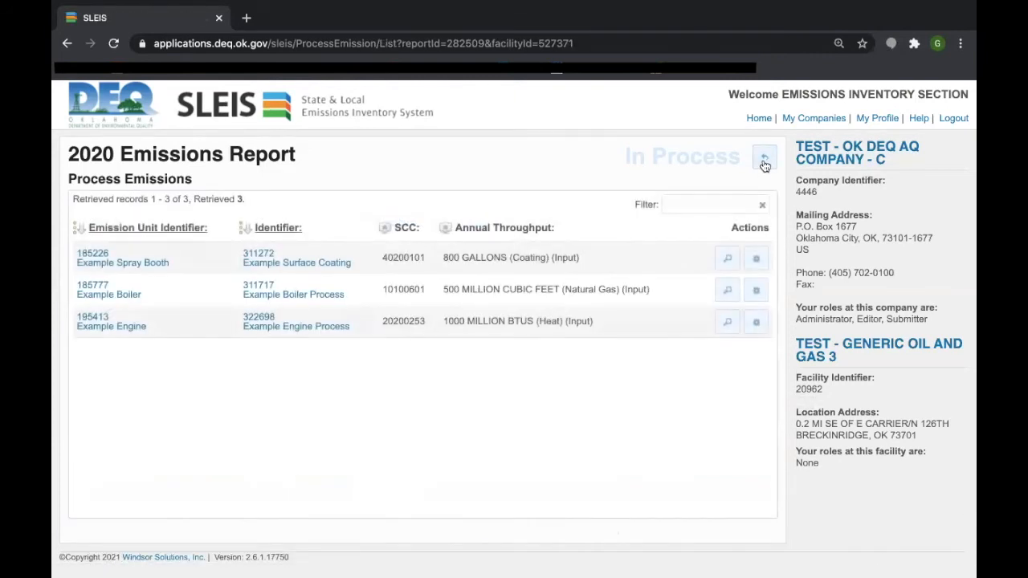
left_click(764, 161)
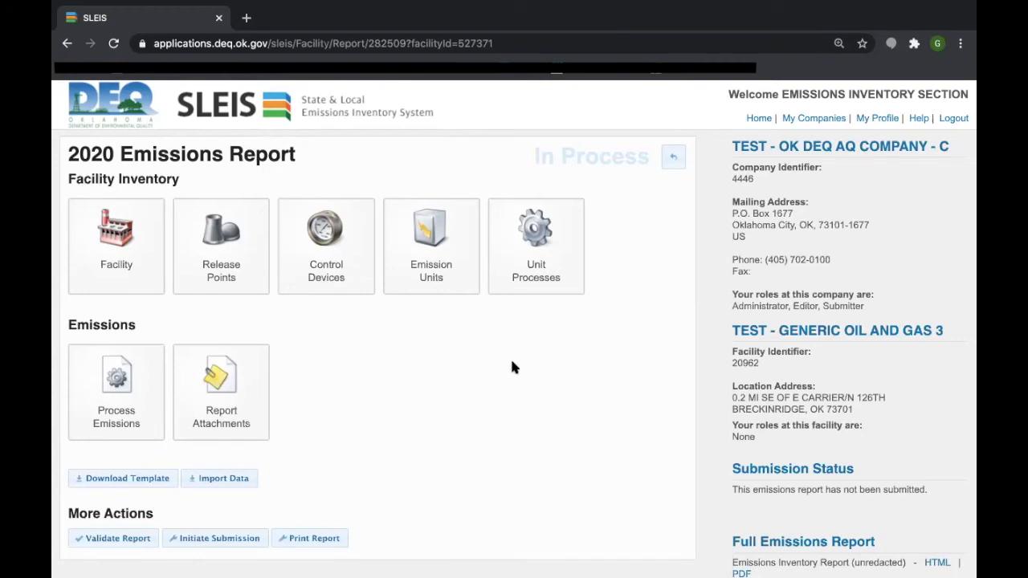
left_click(124, 383)
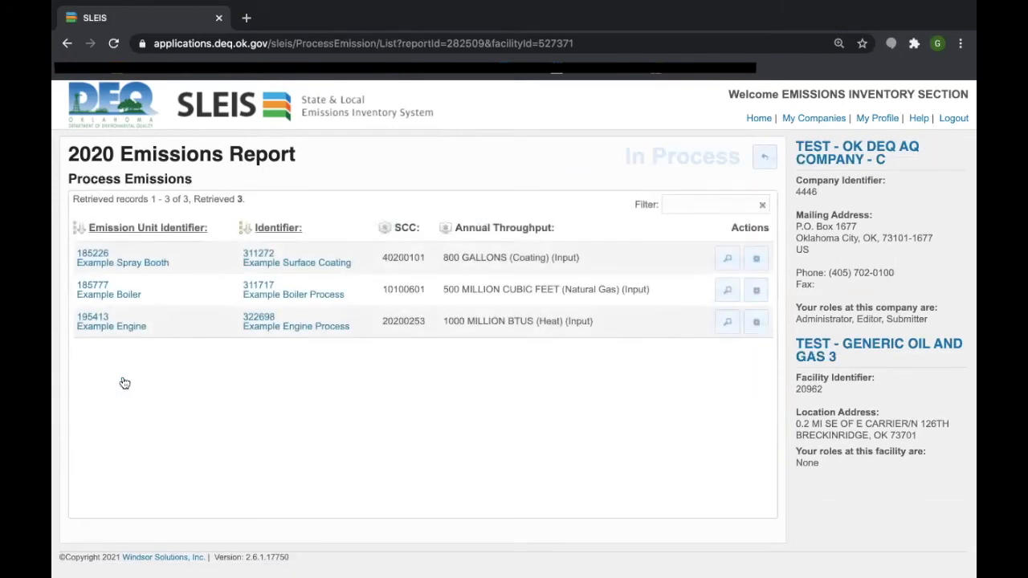
left_click(755, 258)
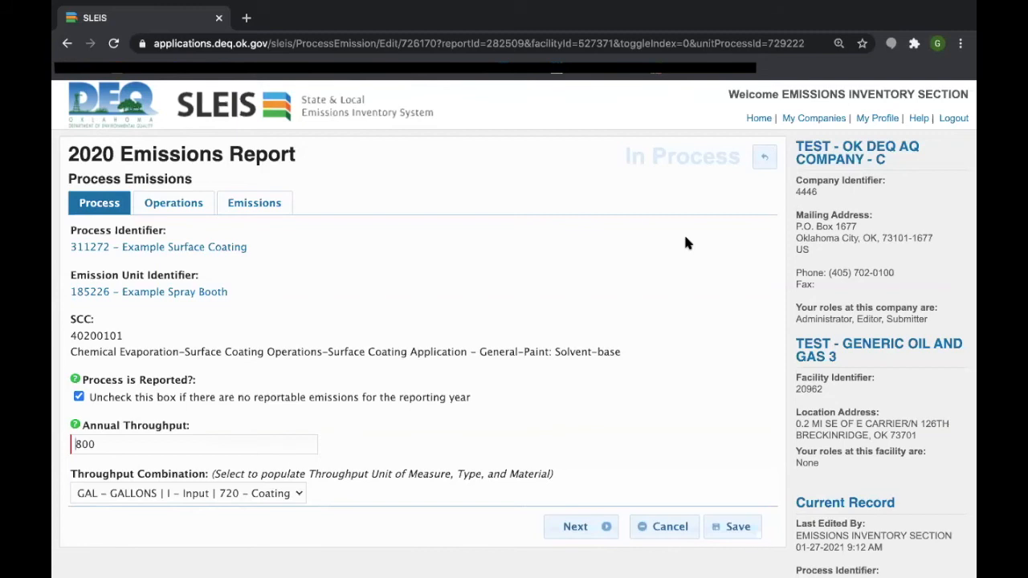
Examine the surface coating process's throughput details and its Supplemental Calculation Parameters.
scroll(687, 243, "down", 1)
scroll(687, 243, "up", 1)
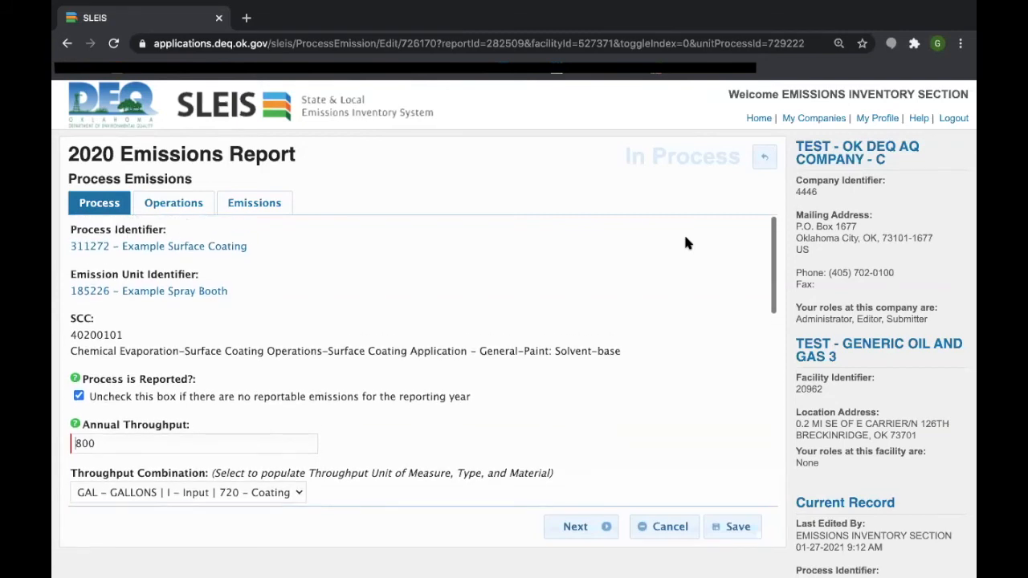
scroll(687, 242, "up", 1)
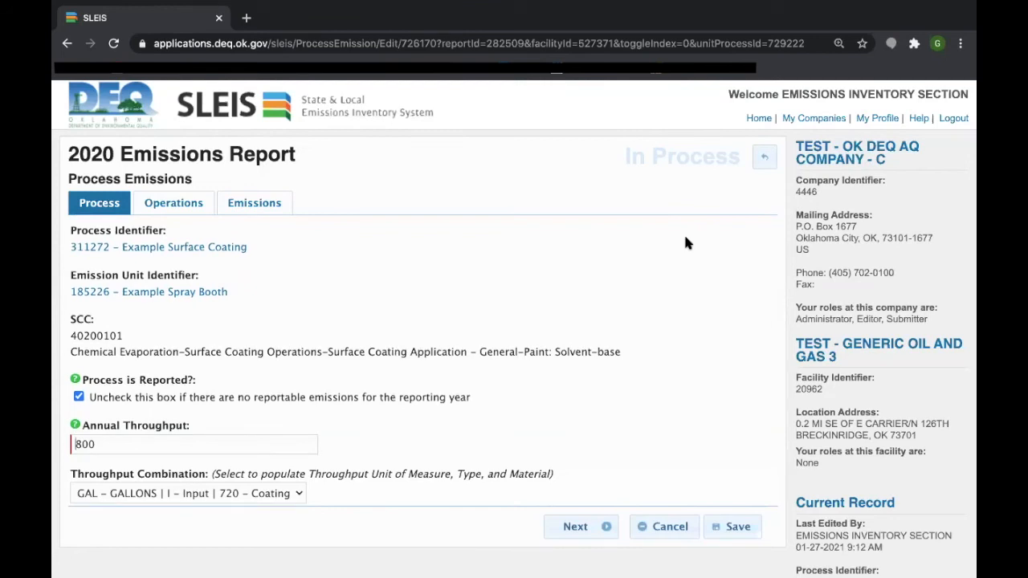
scroll(685, 243, "down", 1)
scroll(685, 242, "down", 1)
scroll(685, 243, "down", 2)
scroll(685, 243, "down", 2)
scroll(685, 242, "down", 2)
scroll(685, 242, "down", 3)
scroll(685, 242, "down", 2)
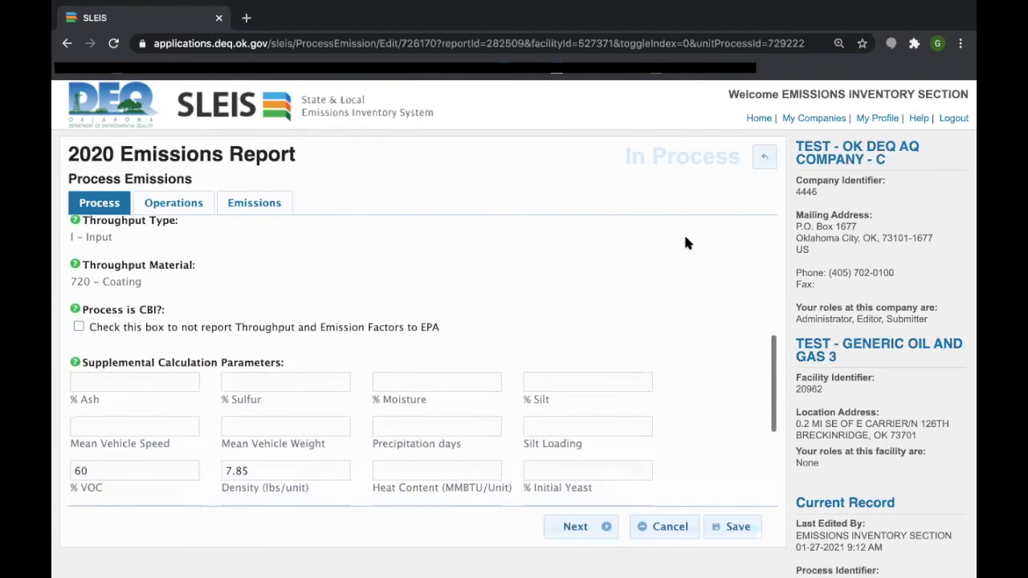
scroll(685, 242, "down", 1)
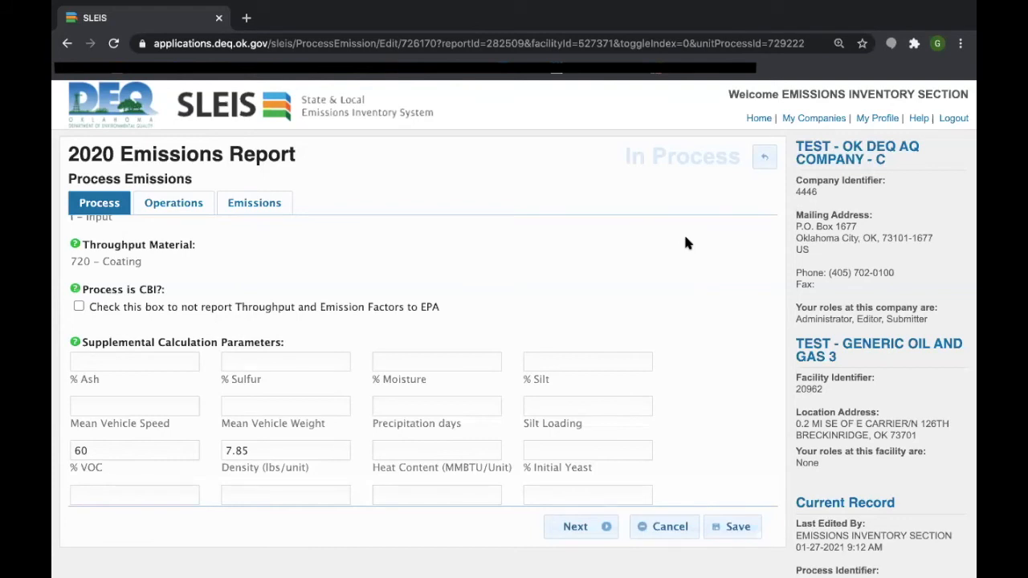
scroll(685, 242, "down", 3)
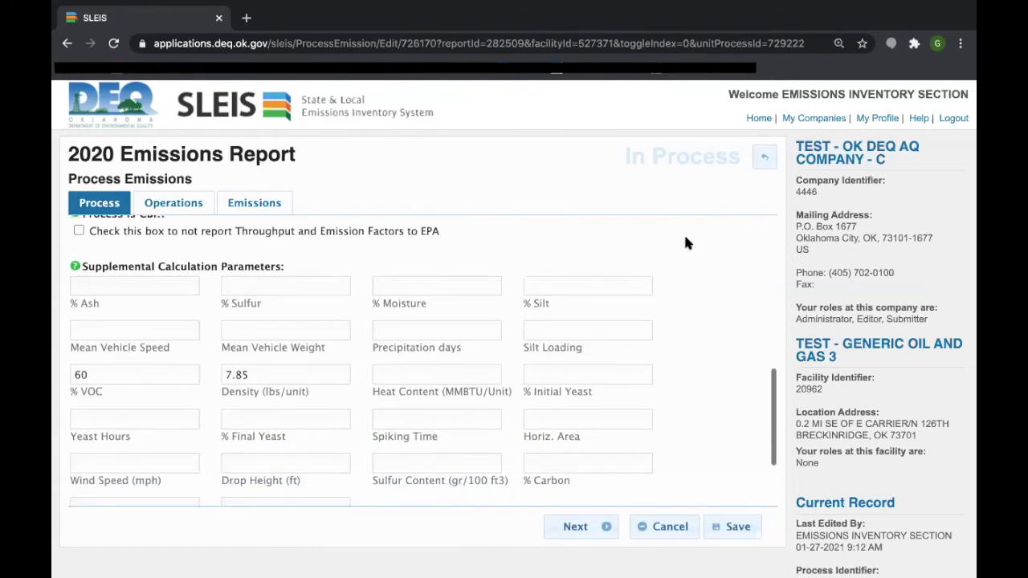
scroll(685, 242, "down", 1)
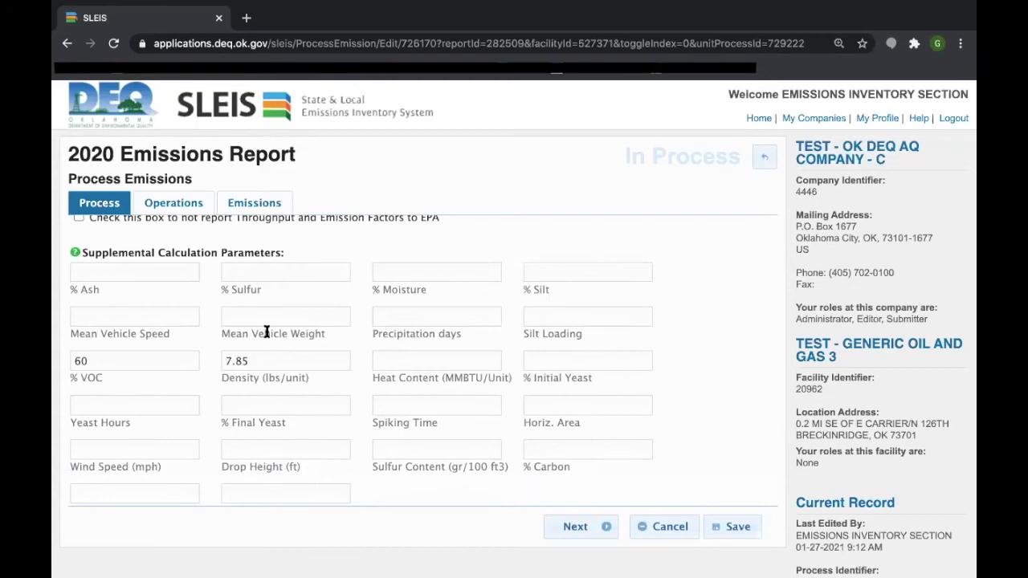
Compare the surface coating's Density (lbs/unit) parameter with the process's Throughput Unit of Measure.
left_click(293, 361)
double_click(226, 360)
left_click(206, 365)
scroll(209, 376, "up", 2)
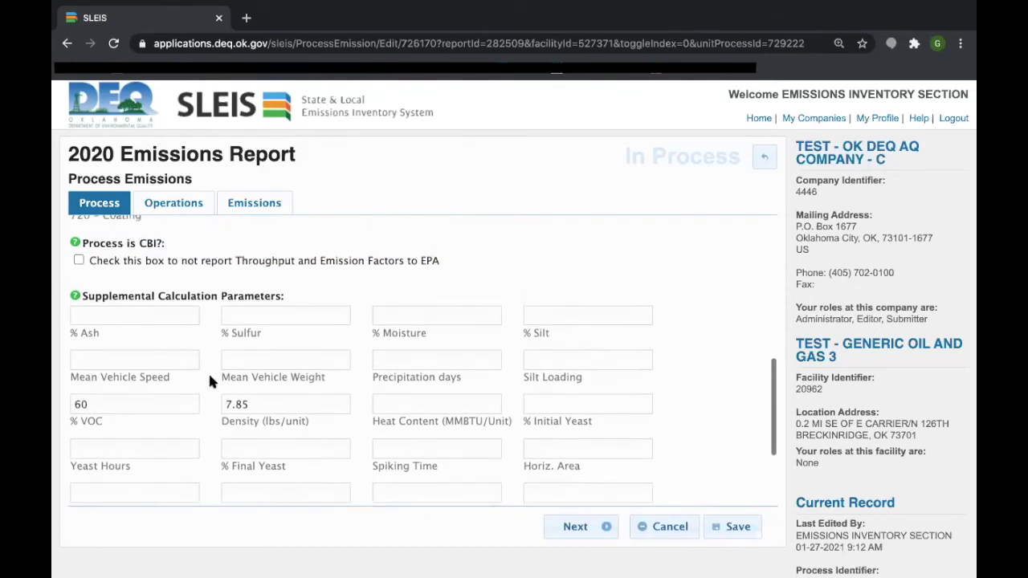
scroll(209, 377, "up", 5)
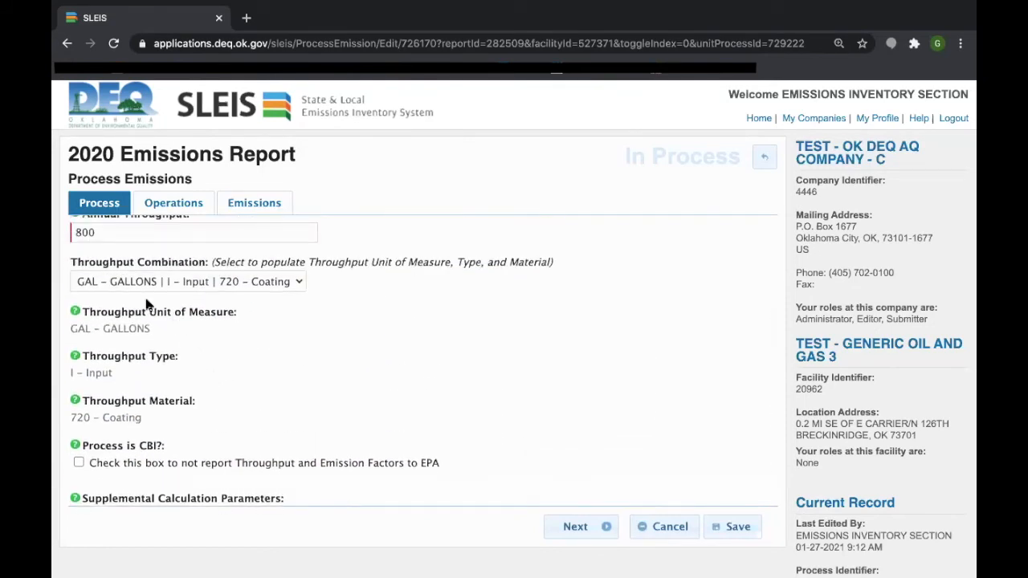
left_click_drag(79, 324, 151, 326)
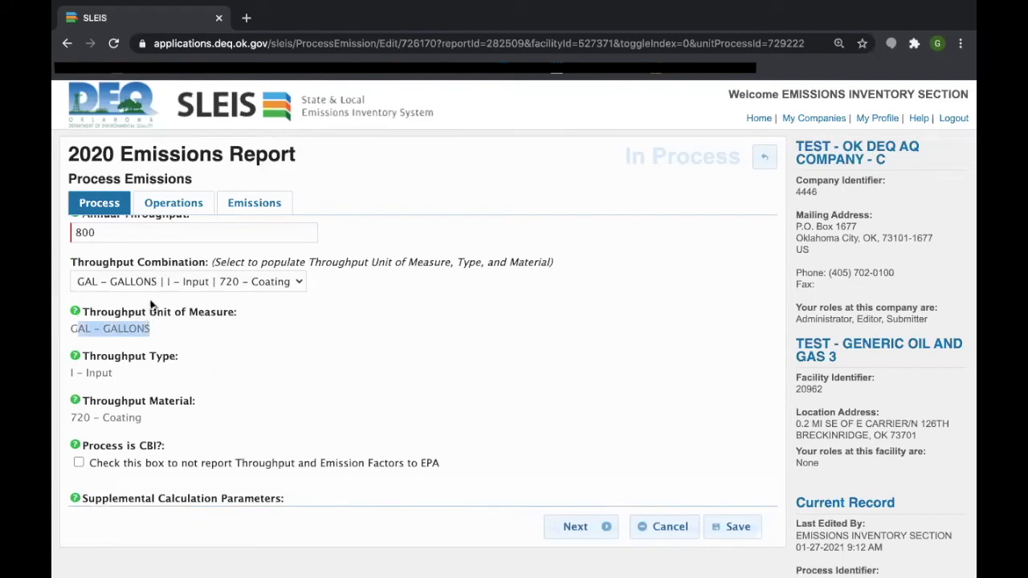
Examine the surface coating process's % VOC entry among the Supplemental Calculation Parameters.
left_click(267, 342)
scroll(266, 342, "down", 1)
scroll(267, 347, "down", 2)
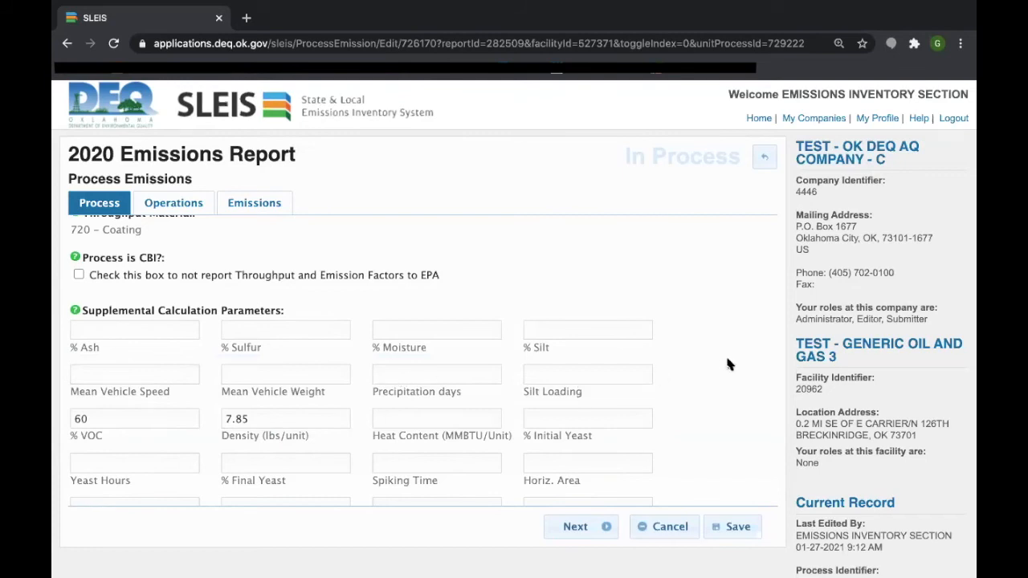
scroll(727, 364, "down", 2)
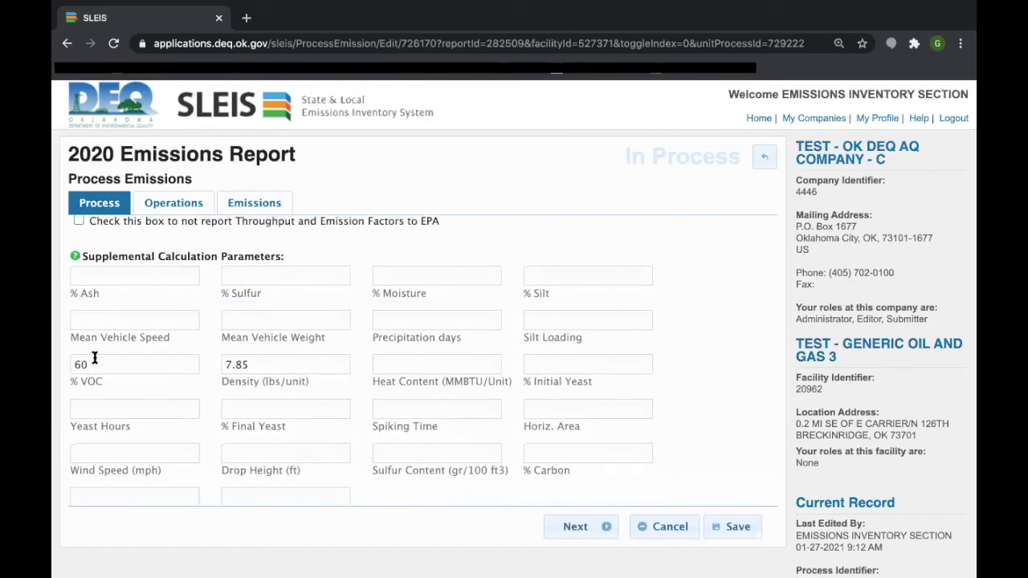
left_click_drag(103, 382, 67, 385)
left_click(95, 387)
double_click(94, 387)
left_click(102, 376)
Set the surface coating process's operations to an average of 6 hours/day, 5 days/week and 48 weeks/year.
left_click(174, 206)
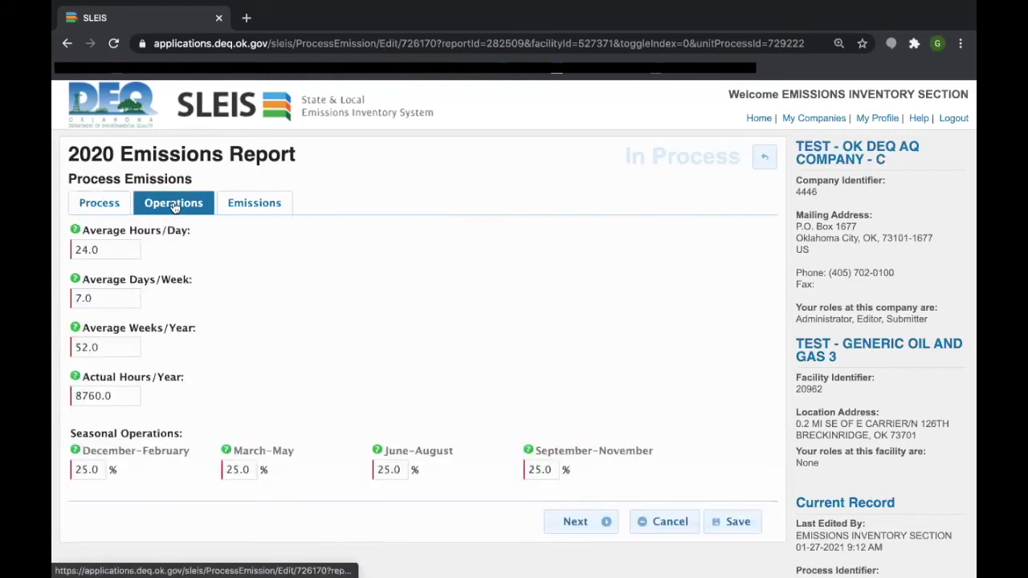
scroll(239, 278, "down", 1)
scroll(238, 279, "up", 1)
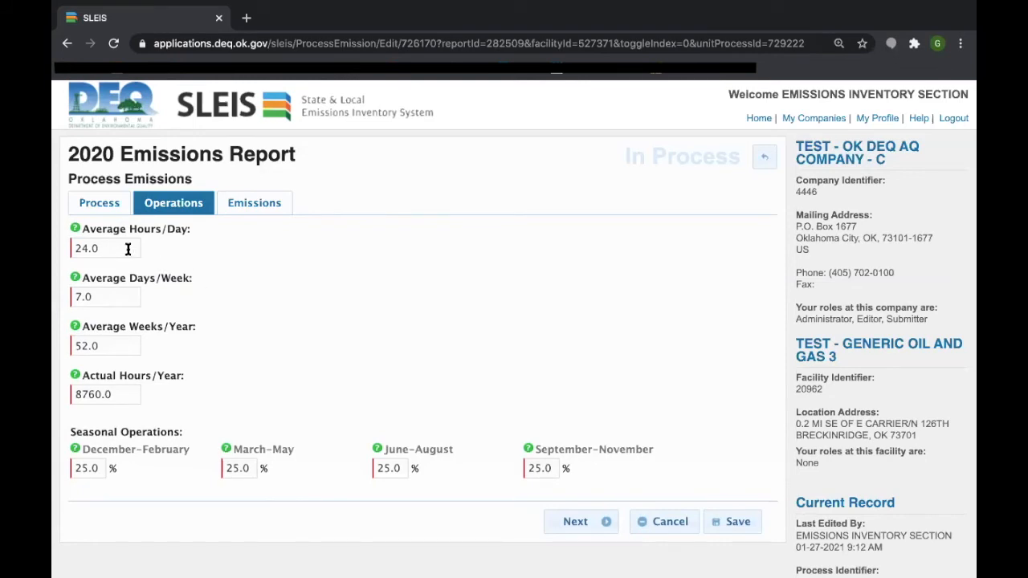
left_click_drag(108, 248, 53, 252)
type("6")
key("Tab")
type("5")
key("Tab")
type("48")
key("Tab")
key("Tab")
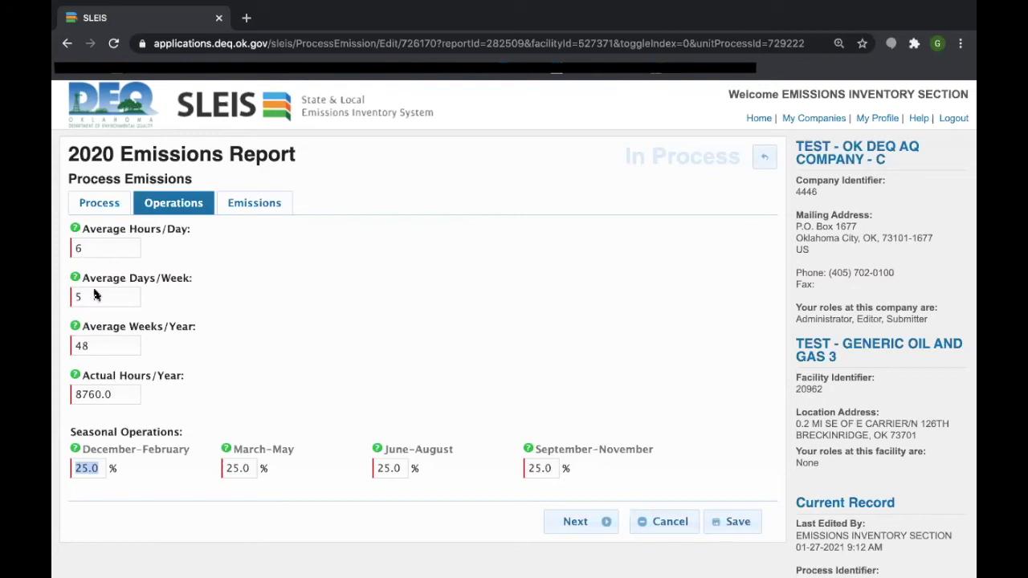
Clear Actual Hours/Year and re-enter 48 for Average Weeks/Year so the annual hours are recalculated.
left_click(106, 393)
double_click(106, 393)
key("BackSpace")
key("BackSpace")
key("BackSpace")
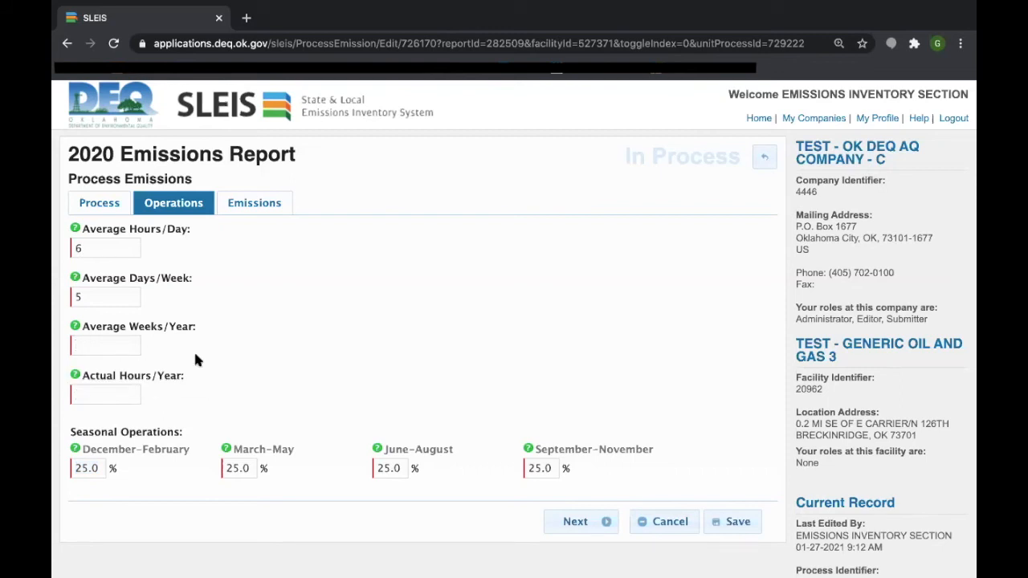
left_click(108, 340)
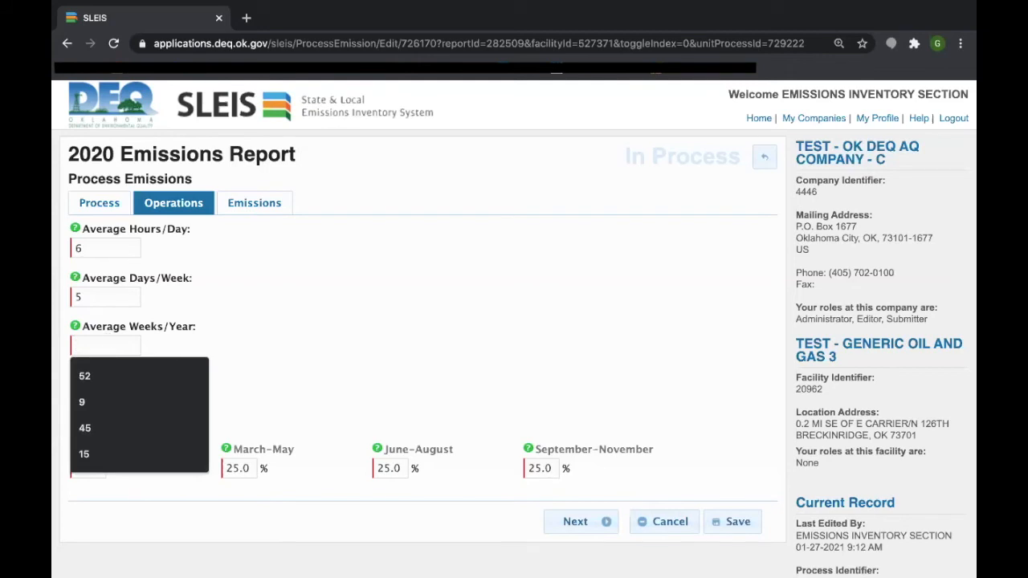
type("48")
key("Tab")
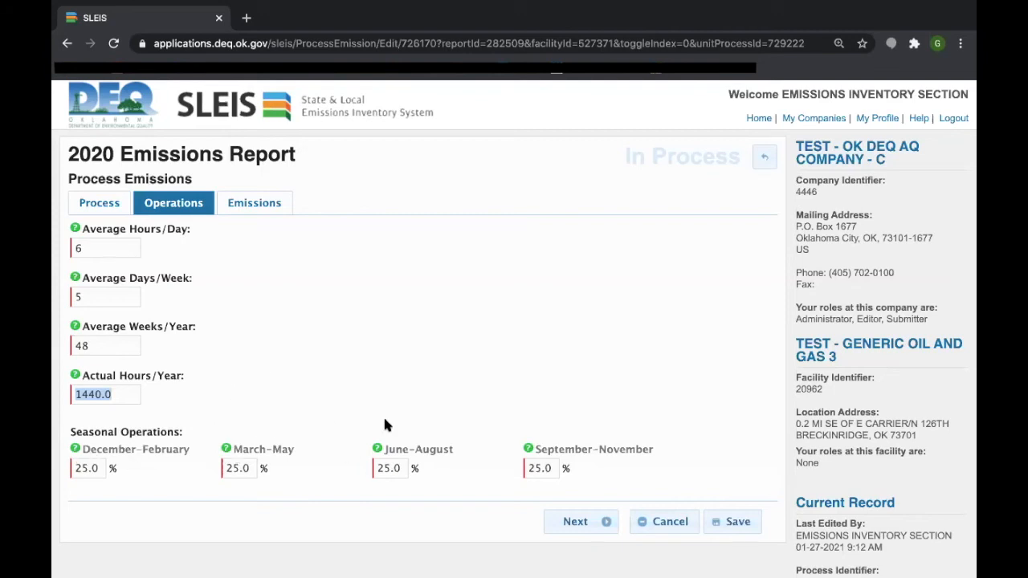
left_click(347, 406)
Set the VOC emission's Calculation Method to 3_1 – Mass Balance (no Control EF) and apply the DEN*(VOC/100) formula.
left_click(265, 207)
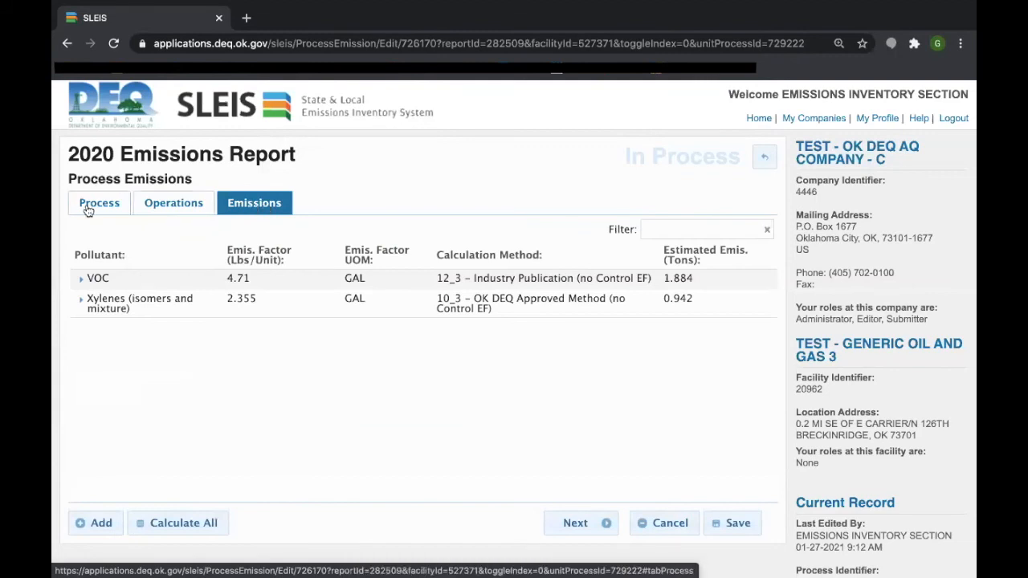
left_click(129, 279)
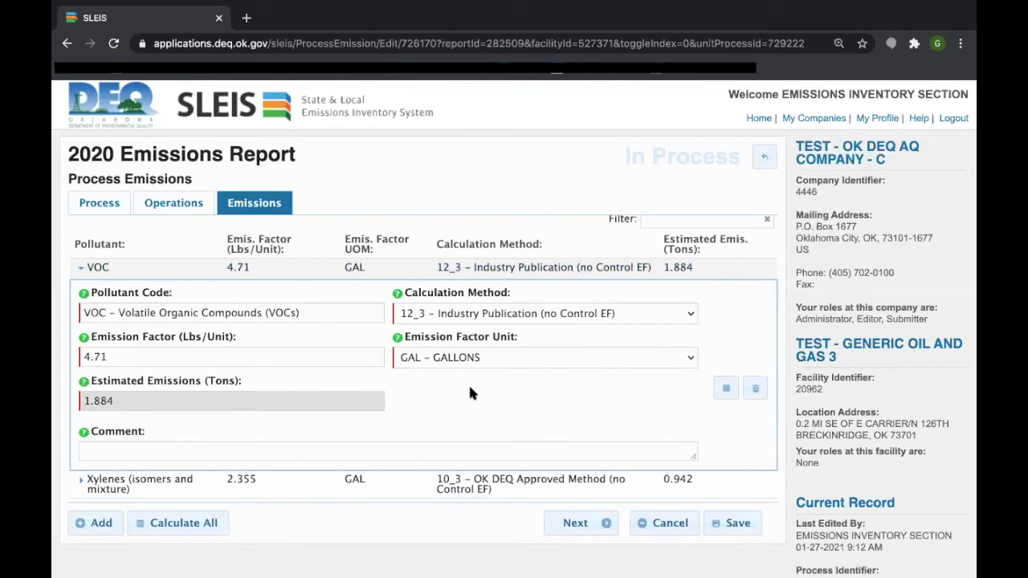
left_click(688, 315)
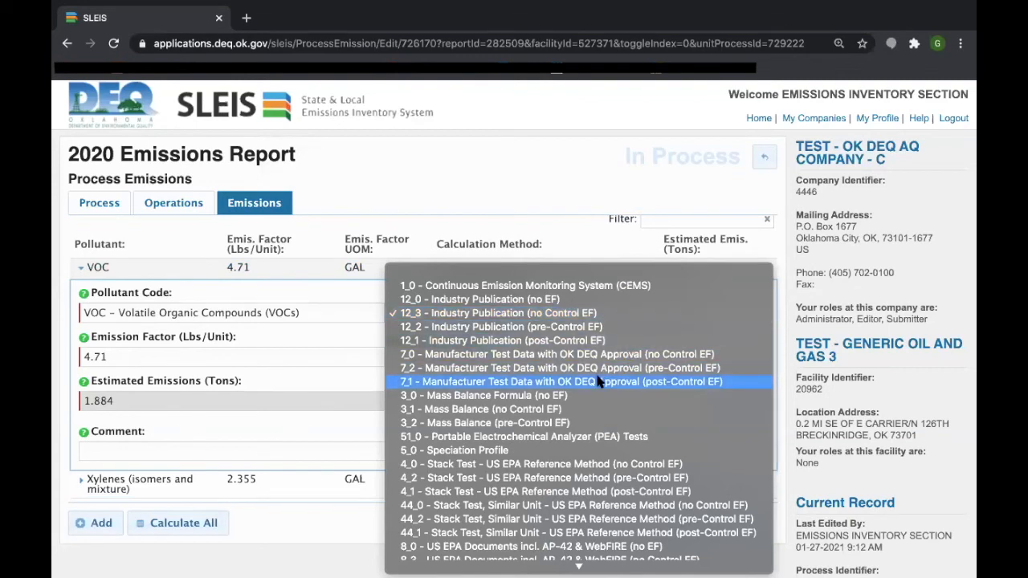
left_click(557, 410)
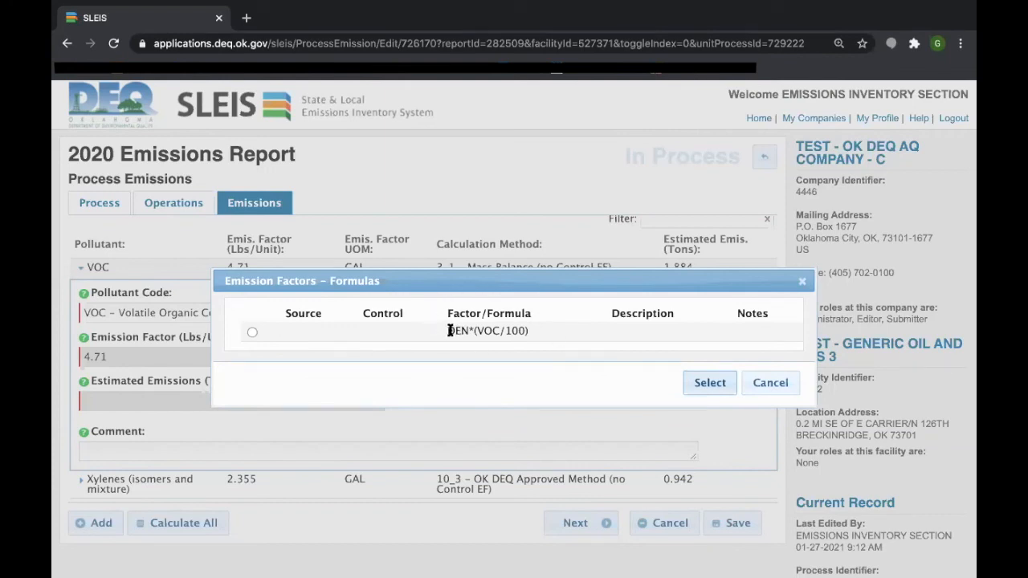
left_click_drag(449, 331, 497, 330)
left_click(511, 330)
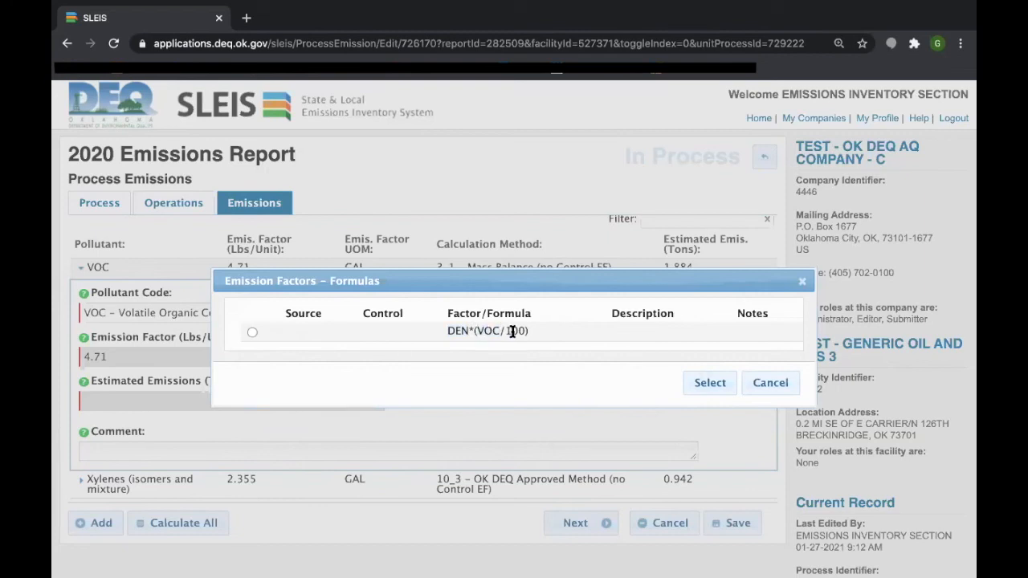
left_click(252, 332)
left_click(695, 383)
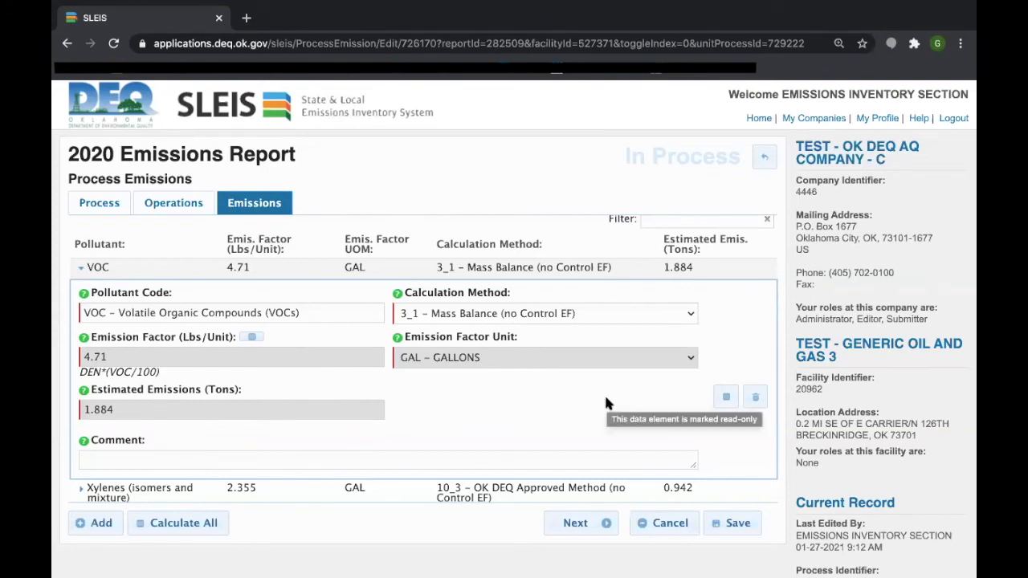
Open the Xylenes (isomers and mixture) record and compare its calculation method and emission factor with the VOC record's formula.
scroll(606, 401, "down", 1)
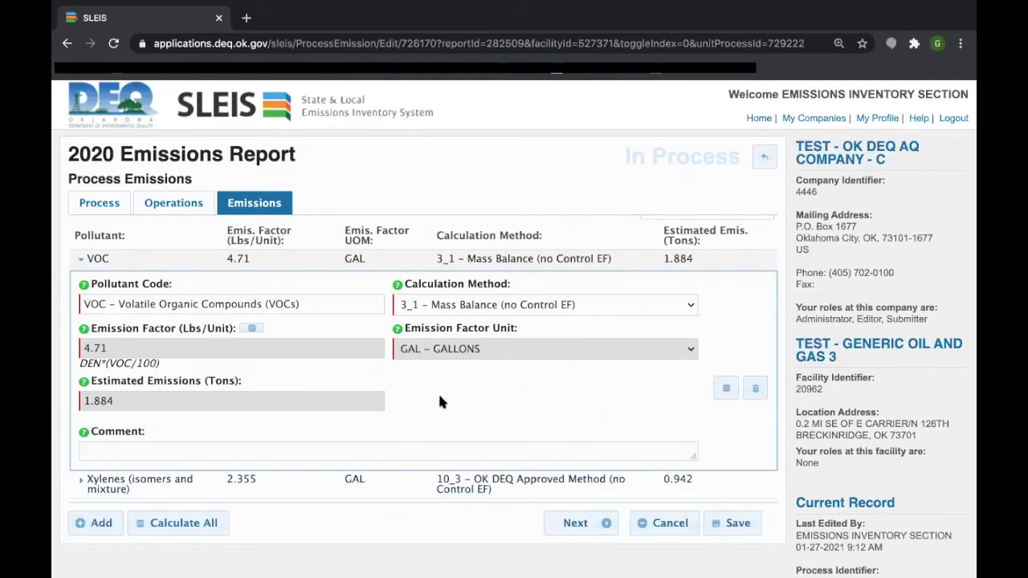
left_click(190, 482)
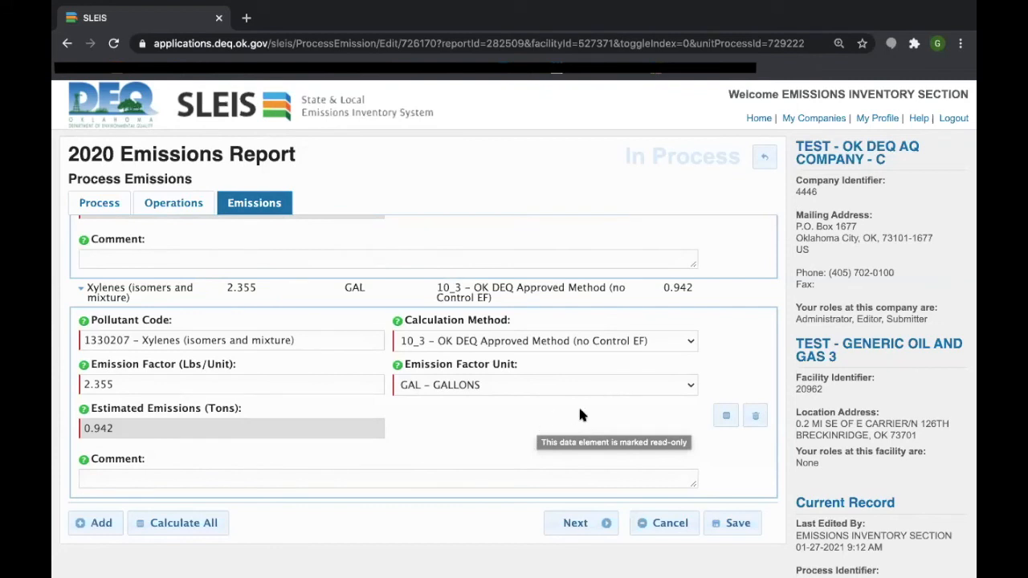
scroll(572, 418, "up", 2)
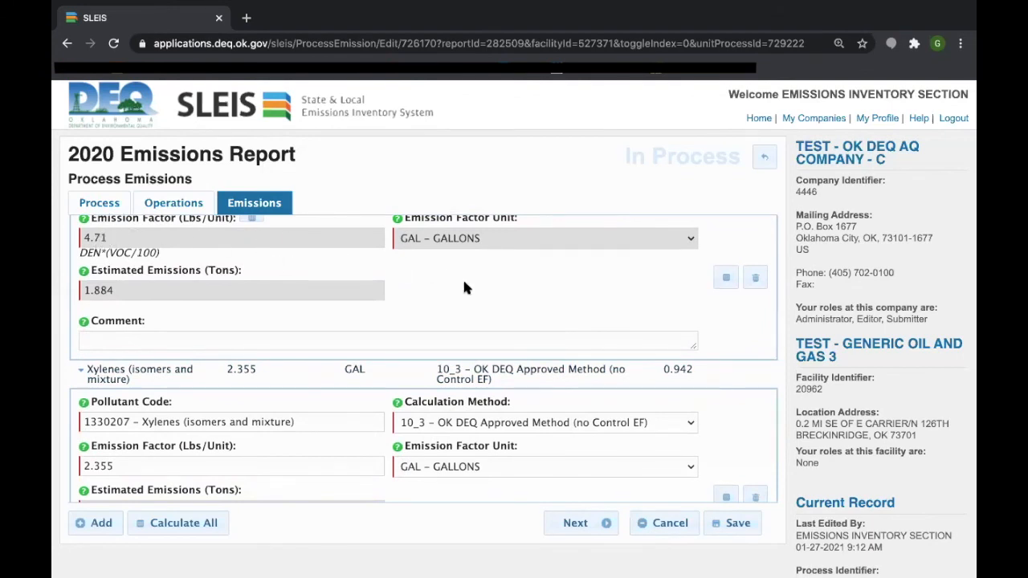
scroll(464, 282, "up", 1)
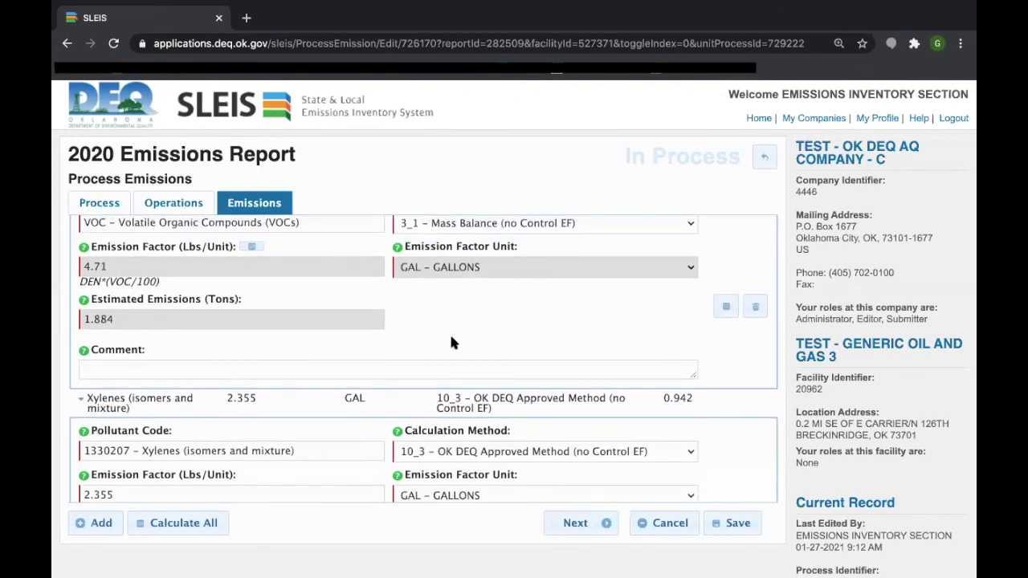
left_click_drag(79, 281, 161, 283)
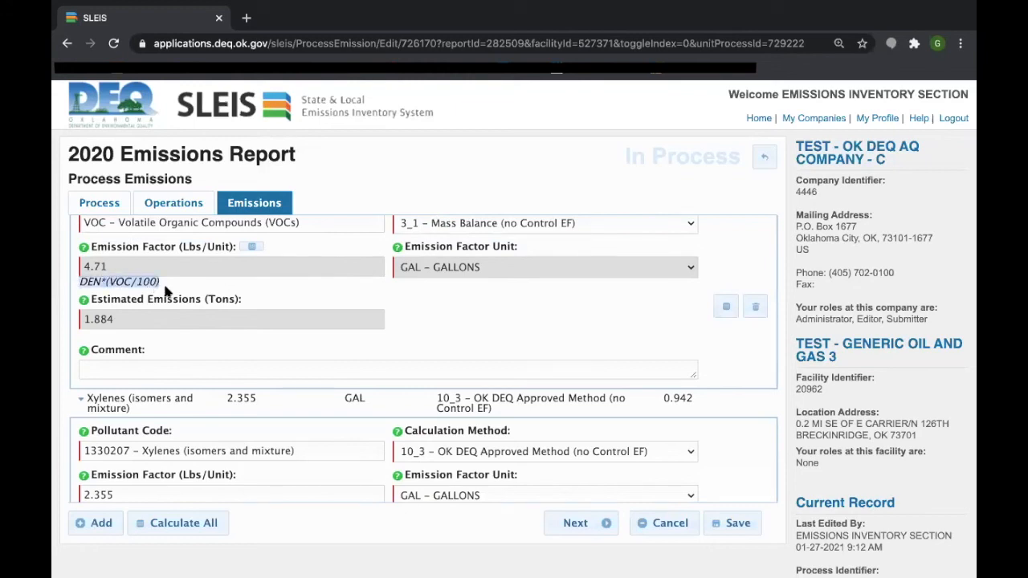
left_click(485, 321)
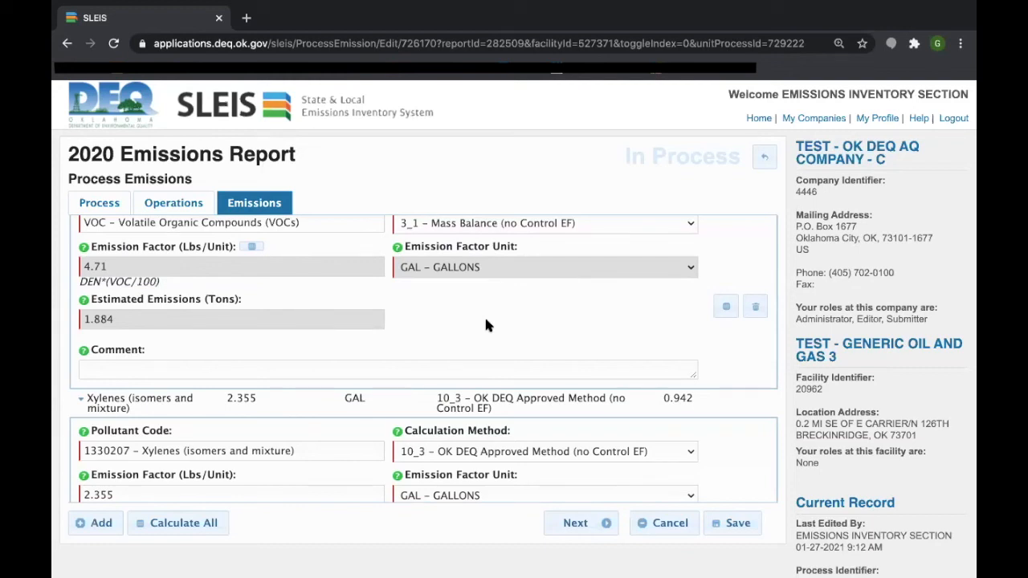
scroll(751, 367, "down", 1)
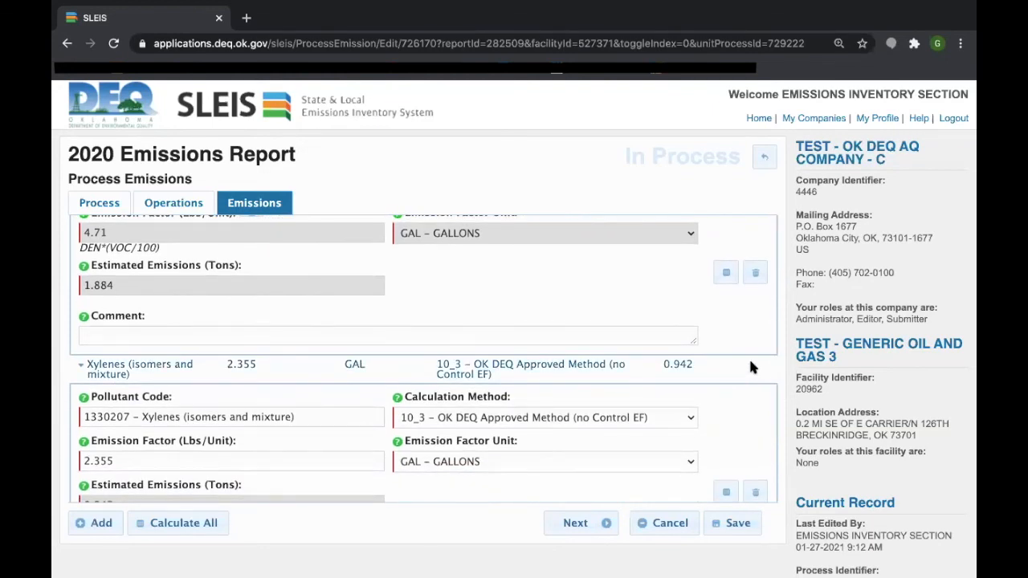
scroll(751, 366, "up", 1)
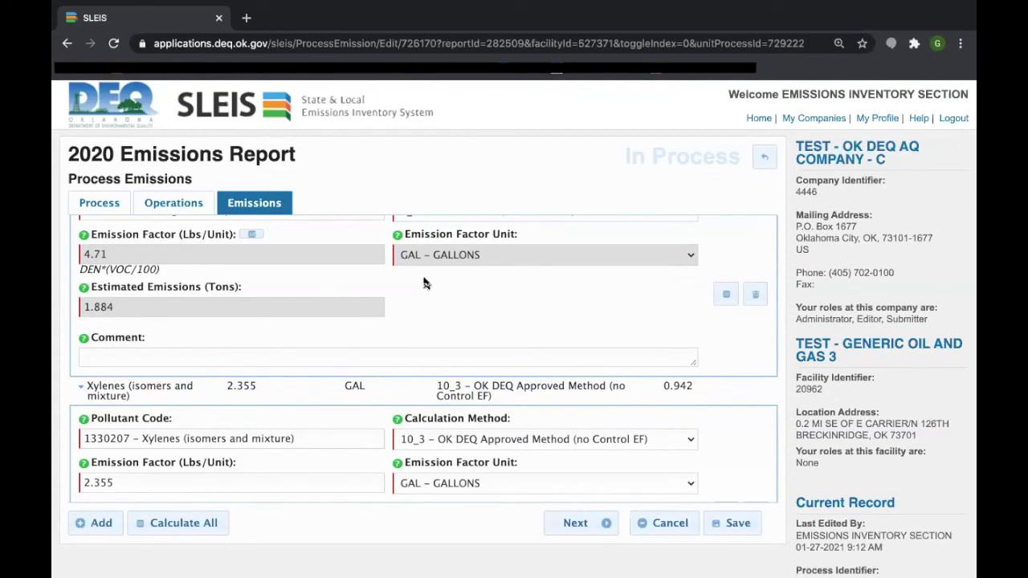
scroll(451, 273, "down", 2)
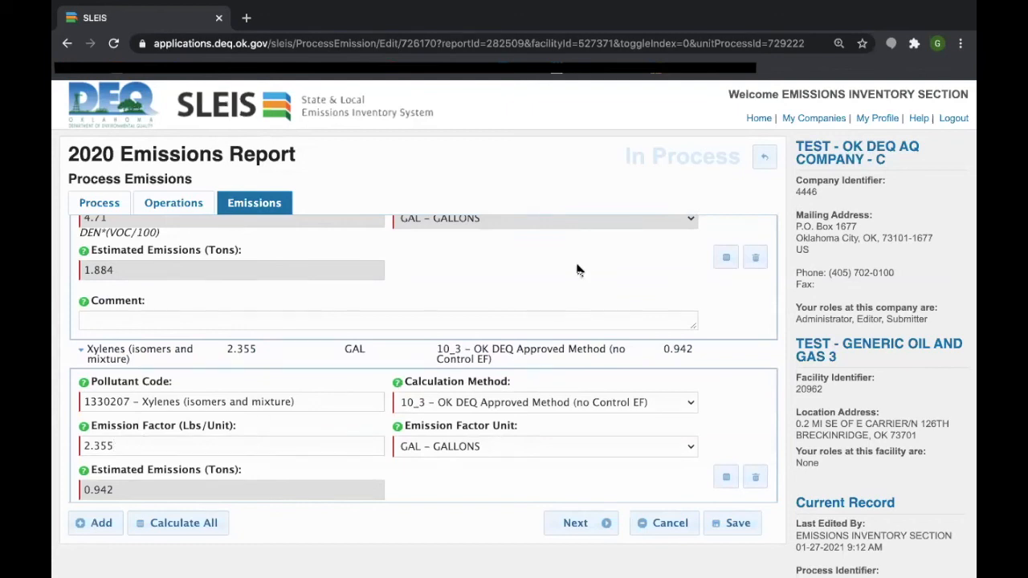
scroll(587, 258, "down", 1)
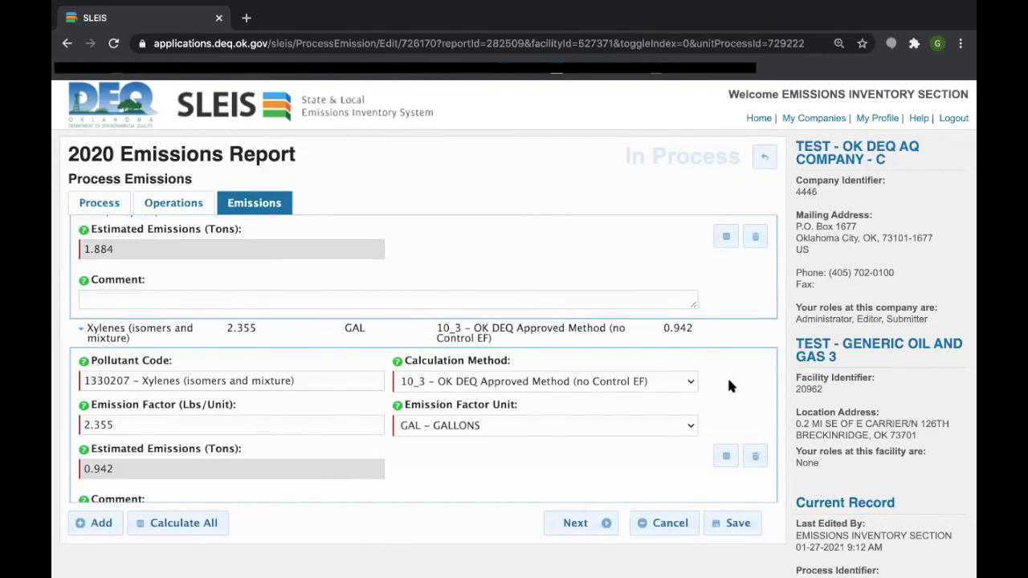
Review the VOC record's mass balance method and the formula behind its emission factor.
scroll(728, 387, "up", 1)
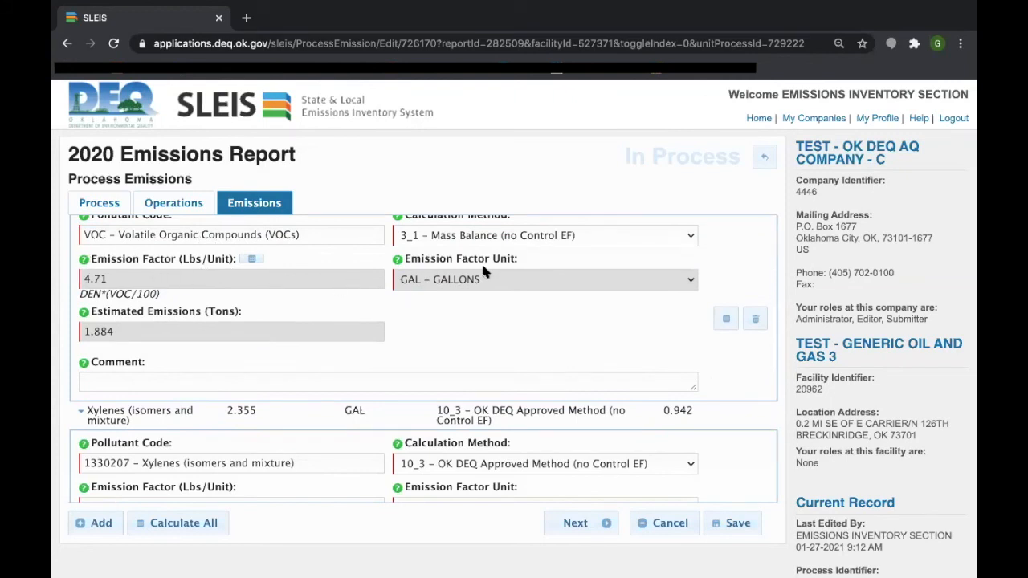
scroll(482, 268, "down", 1)
scroll(482, 268, "up", 1)
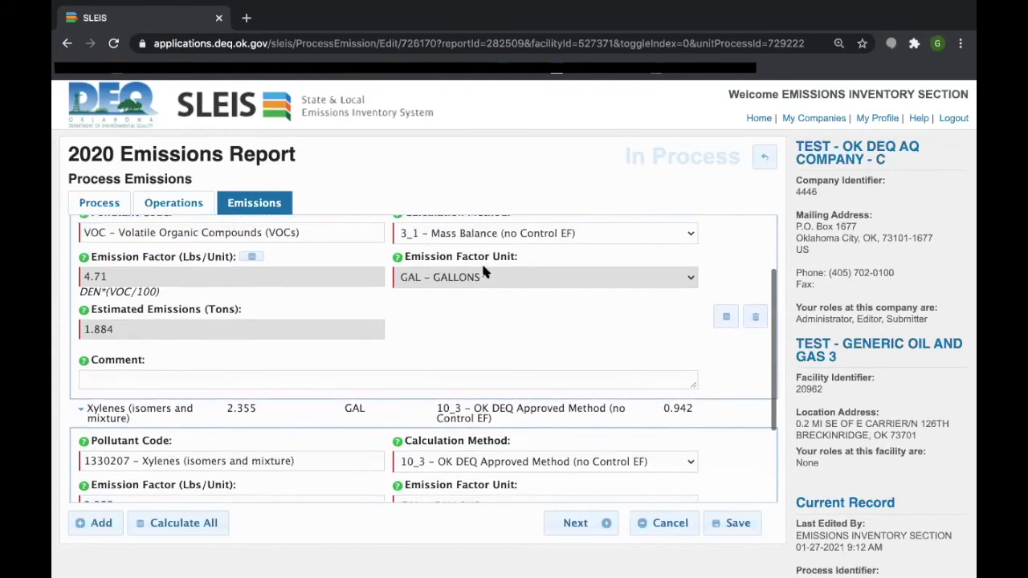
scroll(482, 268, "up", 1)
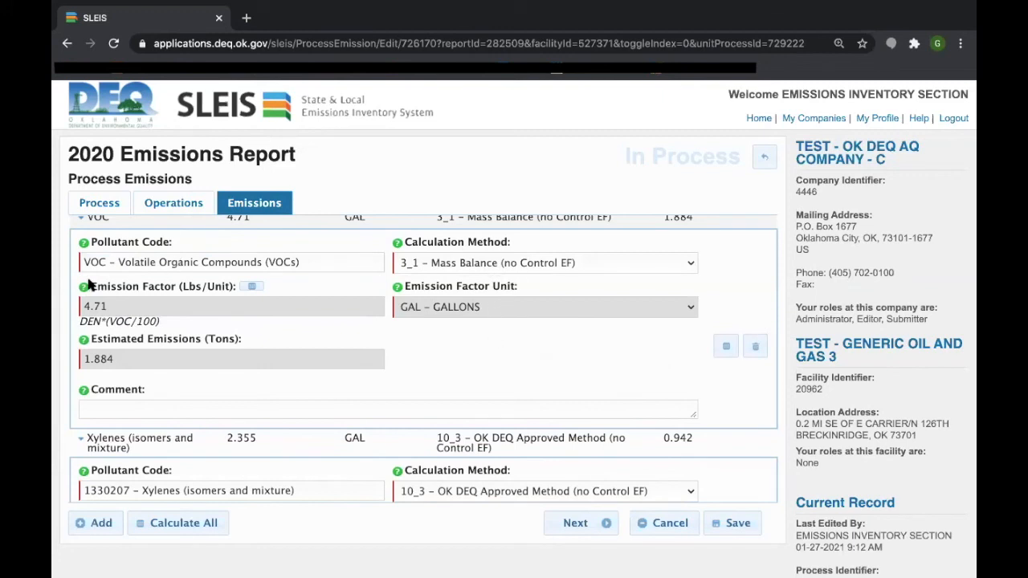
left_click_drag(81, 321, 150, 322)
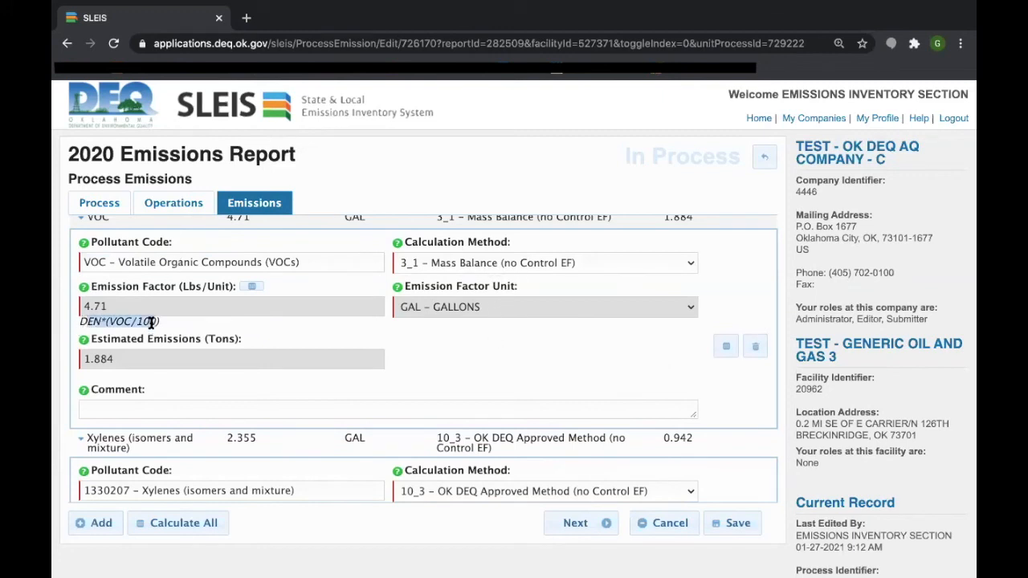
left_click(97, 317)
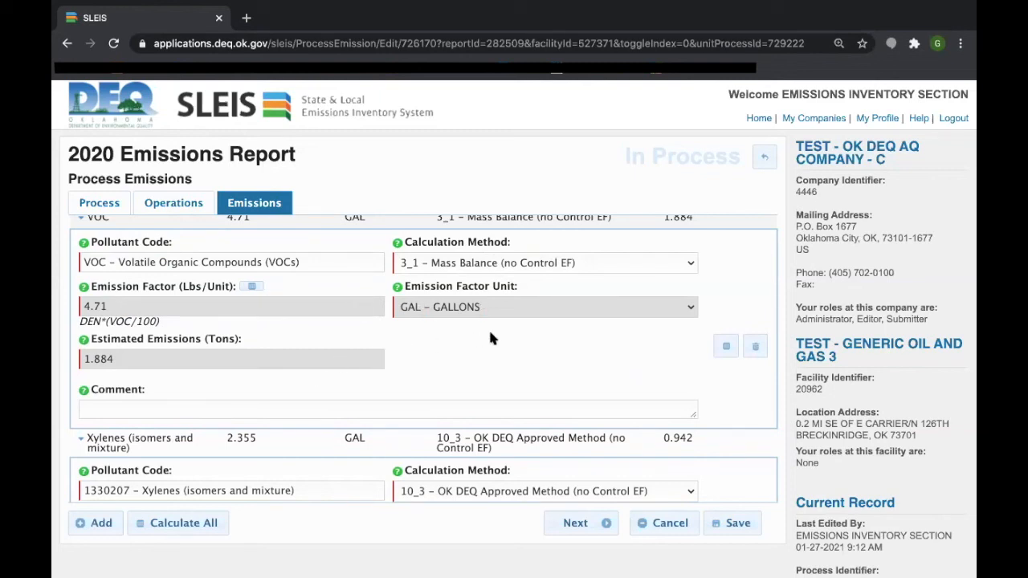
Set the Xylenes record's Emission Factor Unit to E3GAL – 1000 GALLONS.
scroll(492, 338, "down", 1)
scroll(492, 338, "down", 2)
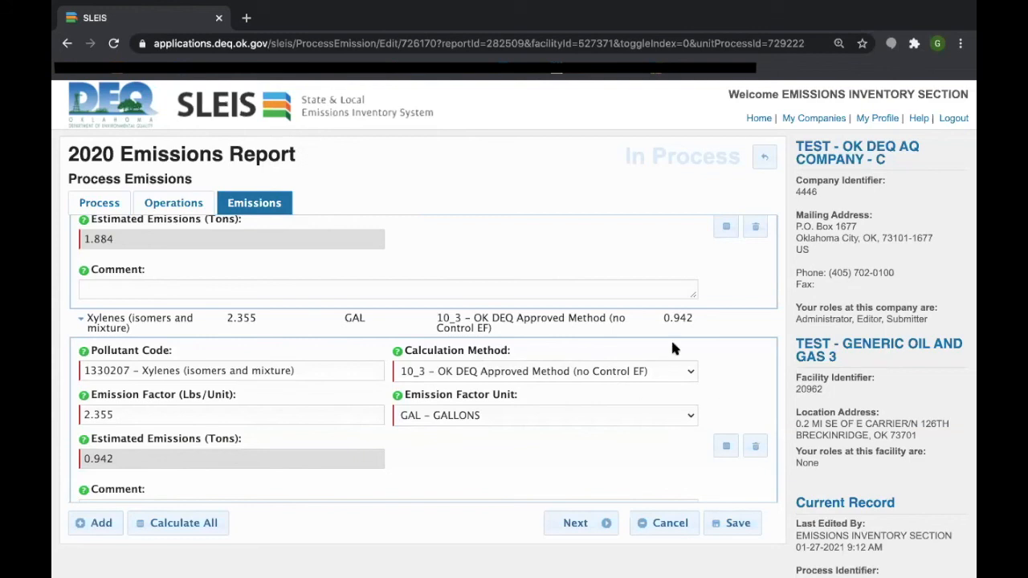
left_click_drag(140, 413, 53, 408)
left_click(209, 421)
left_click(546, 414)
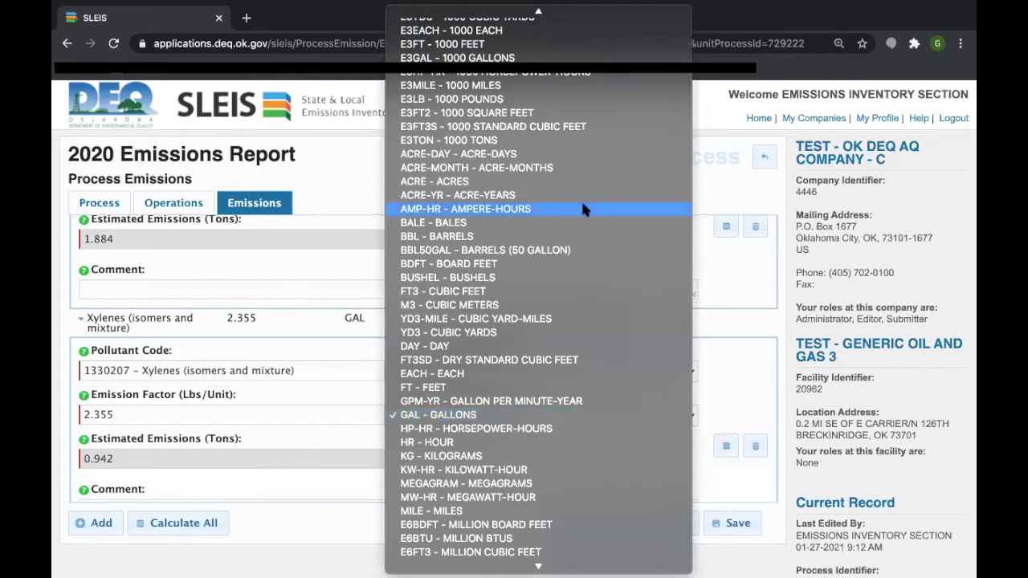
left_click(465, 58)
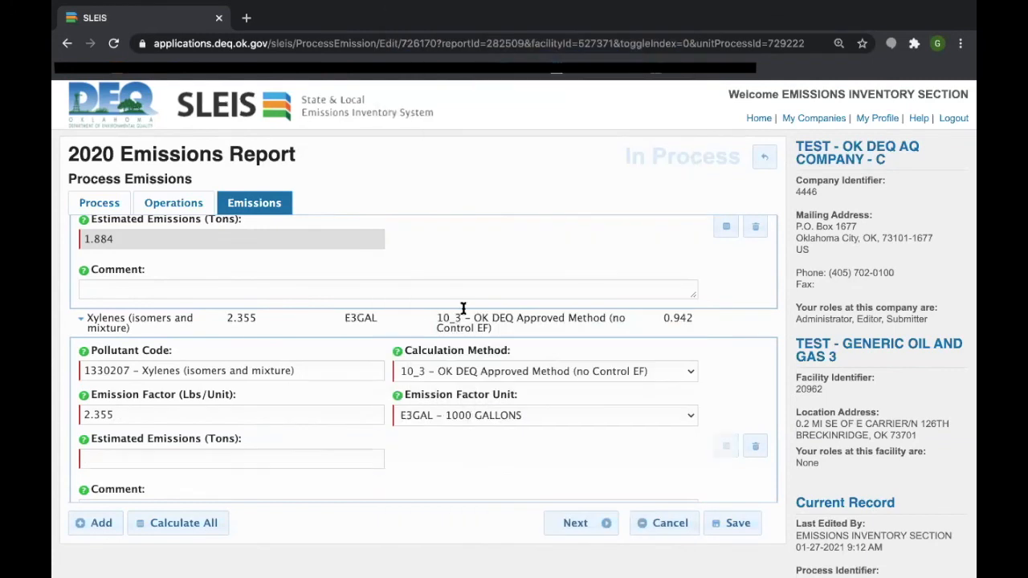
Clear the Xylenes record's Emission Factor and re-enter it as 2.355 lbs/unit.
left_click(305, 419)
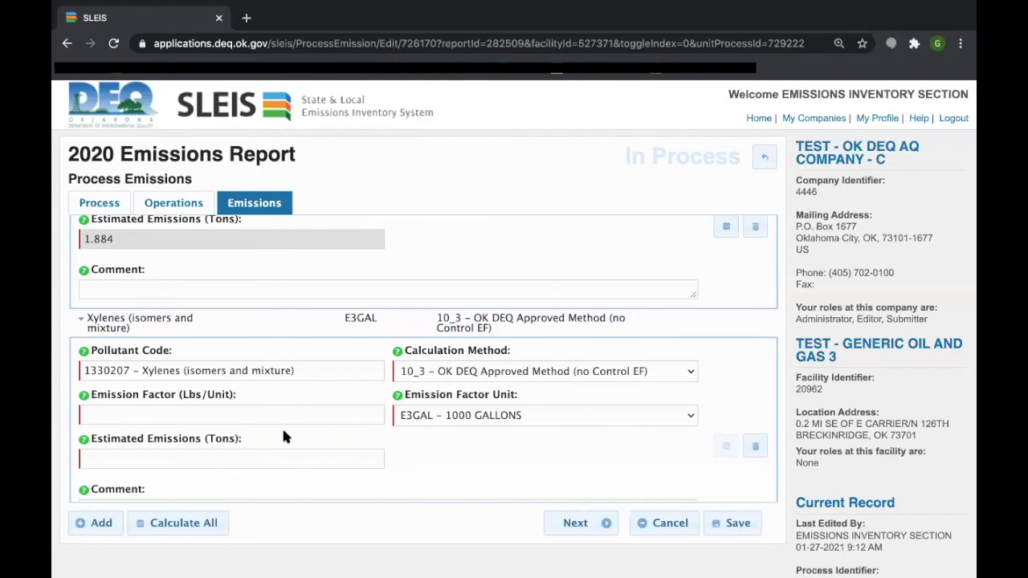
type("2.355")
type("557346")
key("BackSpace")
key("BackSpace")
key("BackSpace")
key("BackSpace")
key("BackSpace")
key("BackSpace")
Set the Xylenes record's Emission Factor Unit to GAL – GALLONS and re-enter its Emission Factor as 2.355 lbs/unit.
left_click(544, 415)
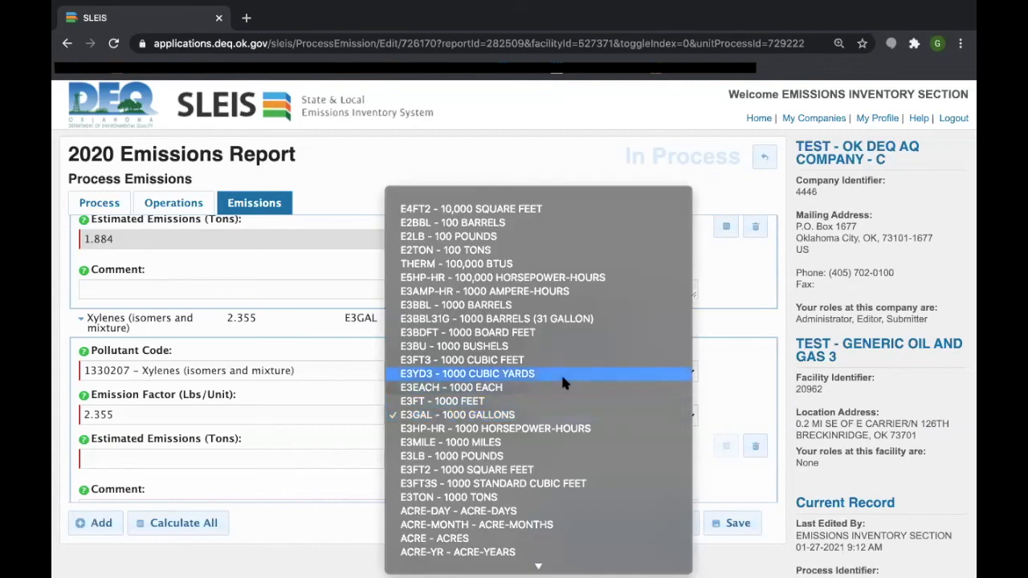
scroll(560, 373, "down", 5)
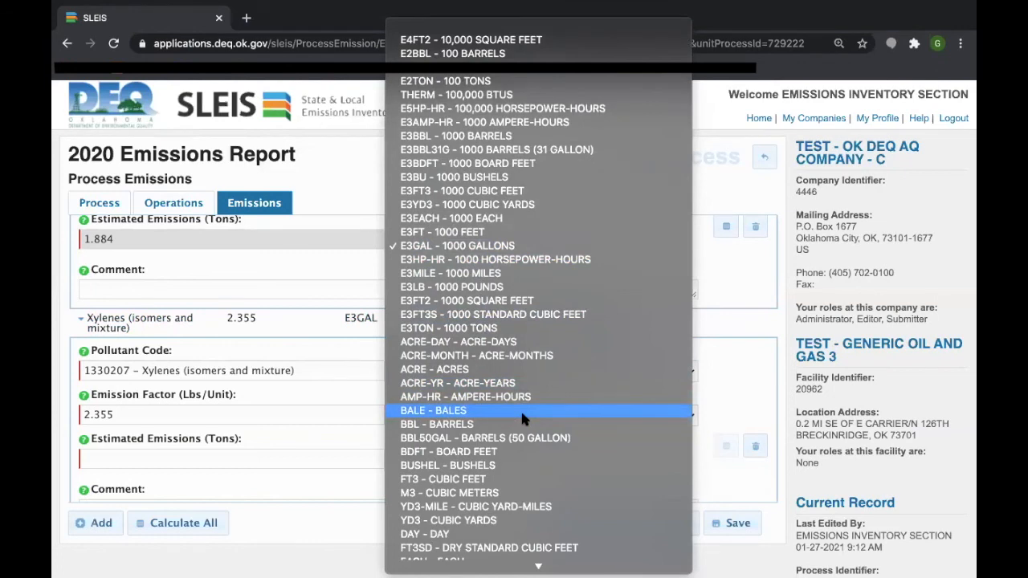
scroll(521, 417, "down", 4)
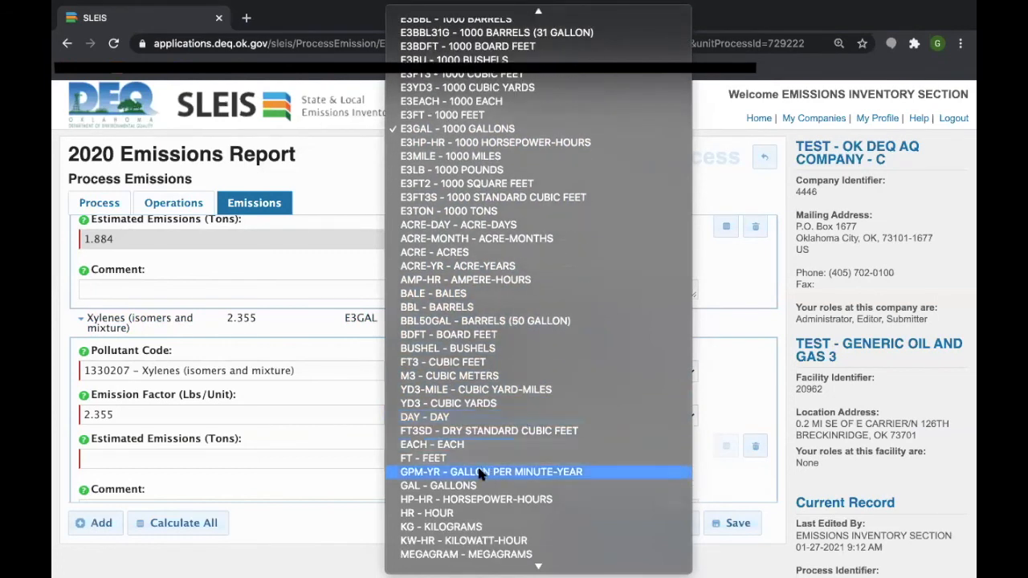
left_click(465, 484)
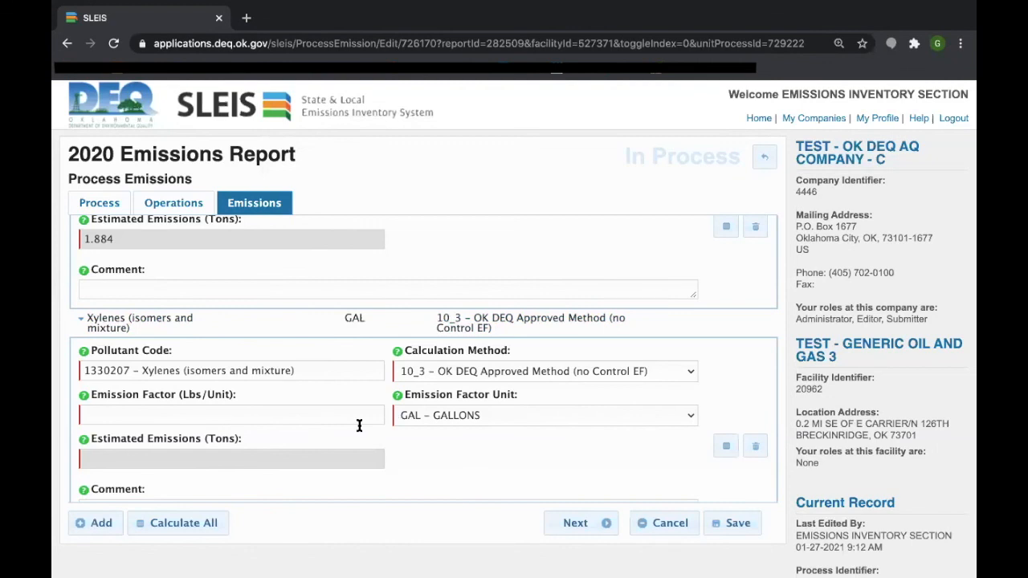
type("2.355")
left_click(497, 463)
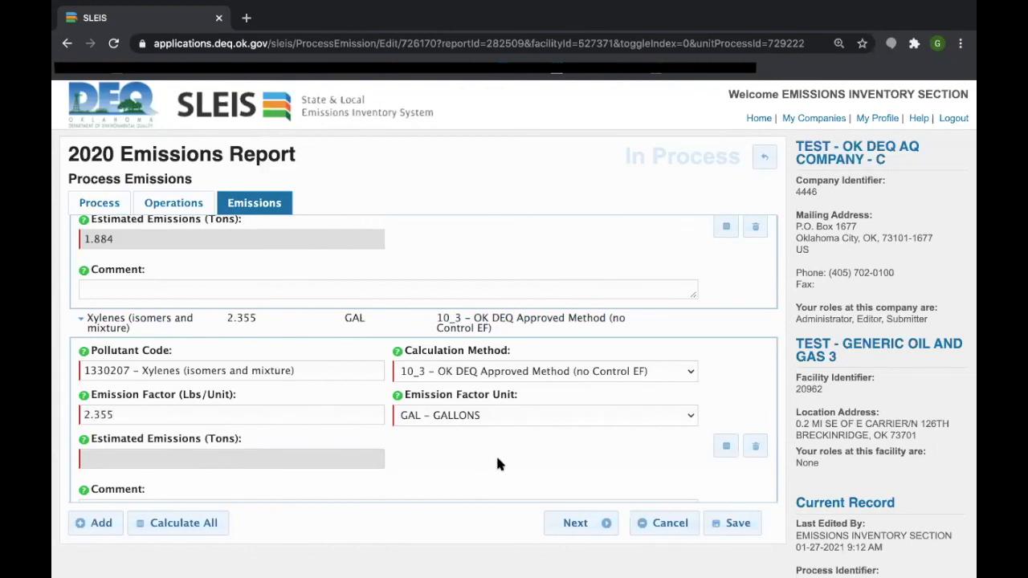
Calculate the Xylenes record's estimated emissions, compare them with the VOC record and save the process emissions.
left_click(725, 446)
scroll(391, 450, "up", 1)
scroll(391, 448, "up", 2)
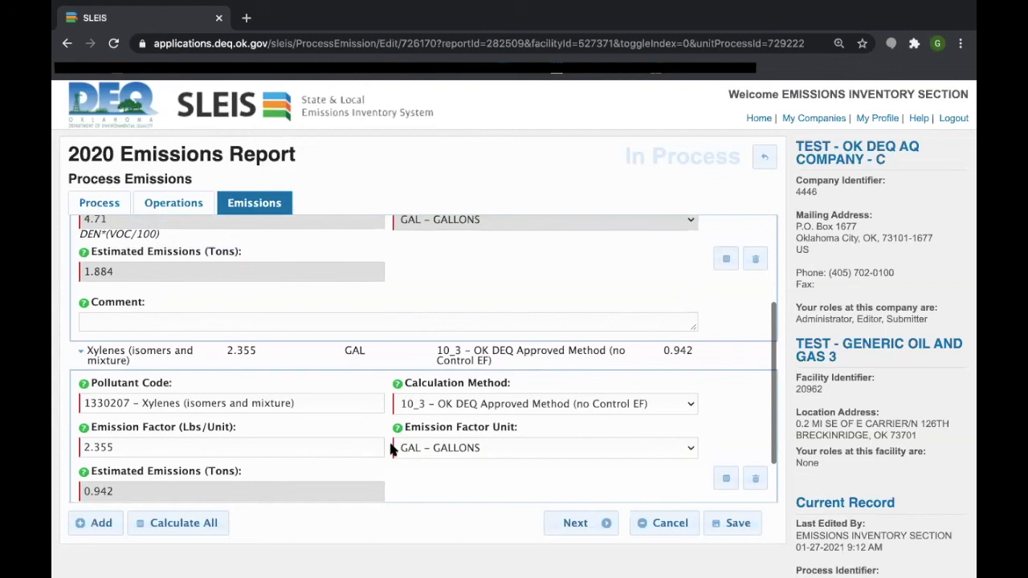
scroll(390, 449, "down", 1)
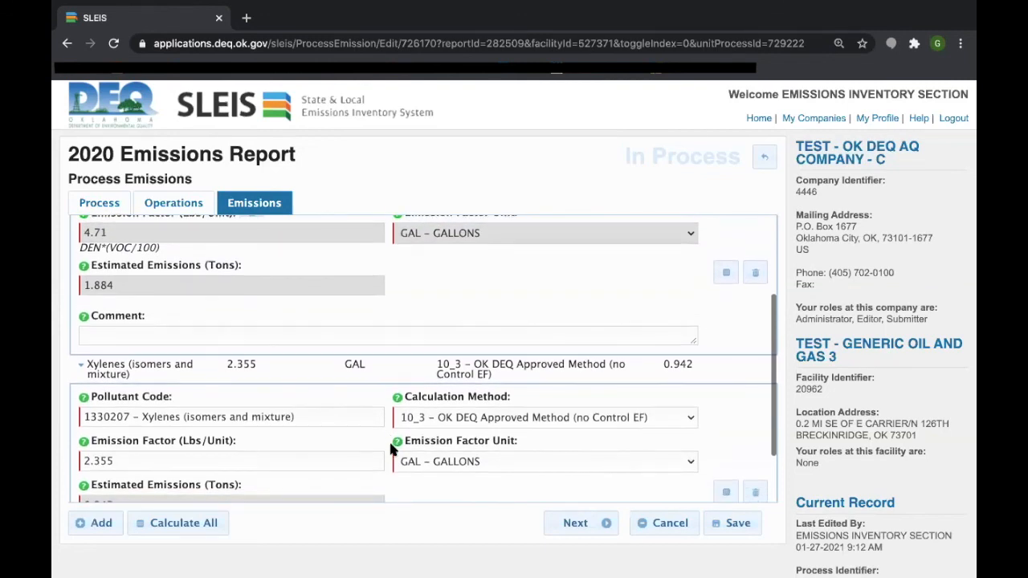
scroll(390, 449, "down", 1)
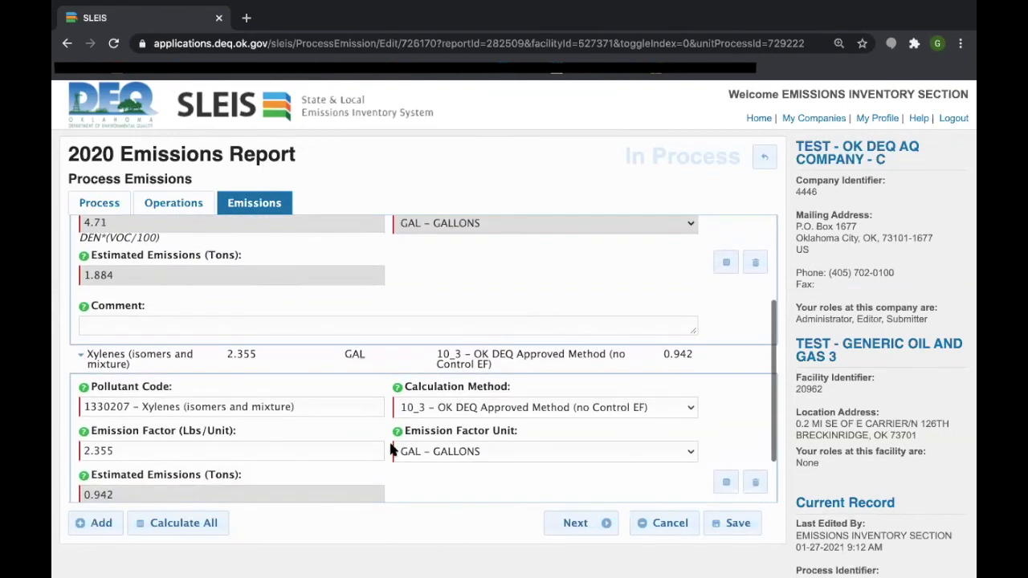
scroll(391, 450, "down", 1)
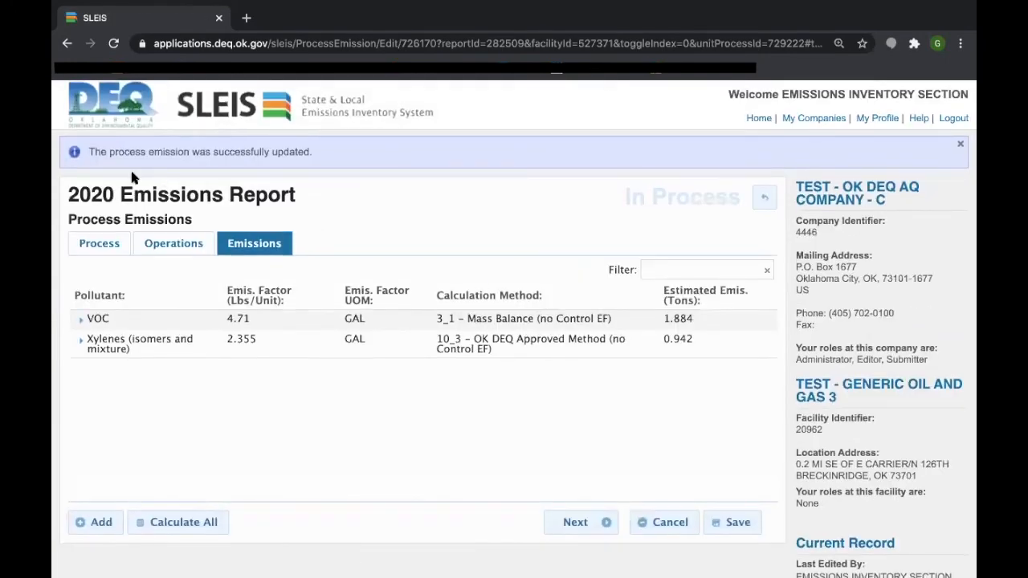
Highlight the update notice and go back to the 2020 Emissions Report main page.
left_click_drag(87, 153, 315, 154)
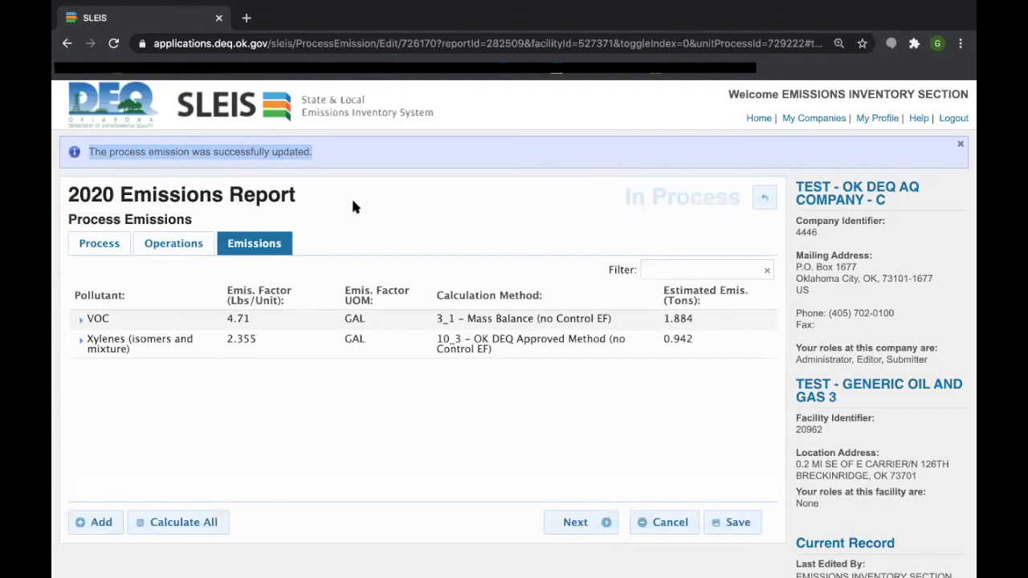
left_click(375, 211)
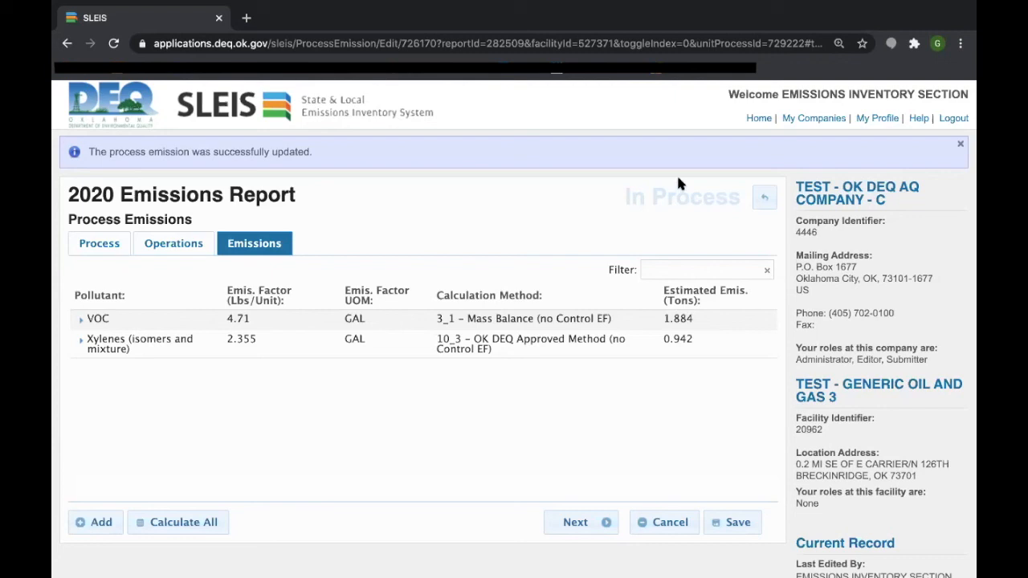
left_click(764, 199)
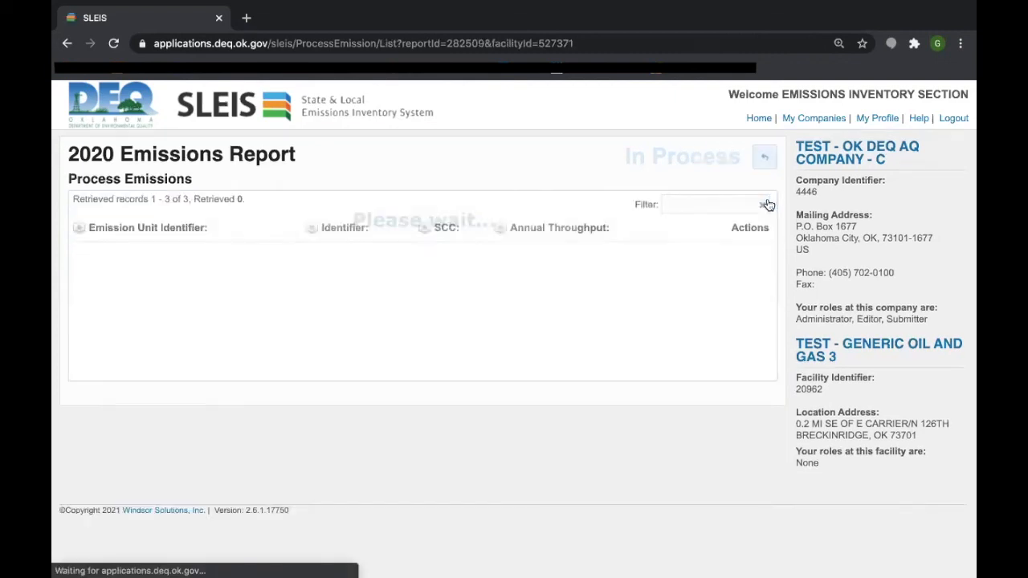
left_click(763, 160)
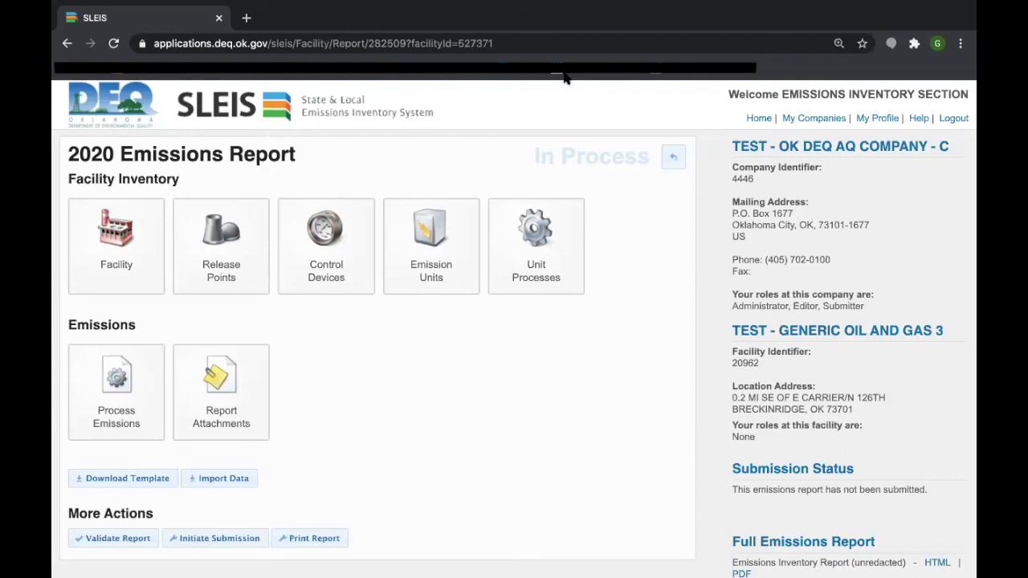
Search the web for "ok deq" in a new browser tab and open the Oklahoma Department of Environmental Quality home page.
left_click(245, 19)
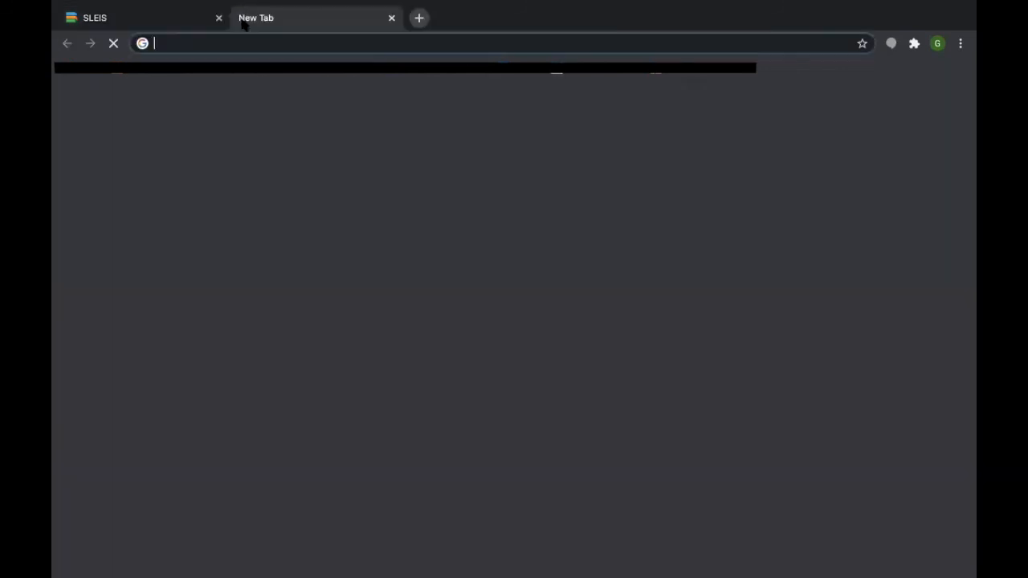
left_click(553, 43)
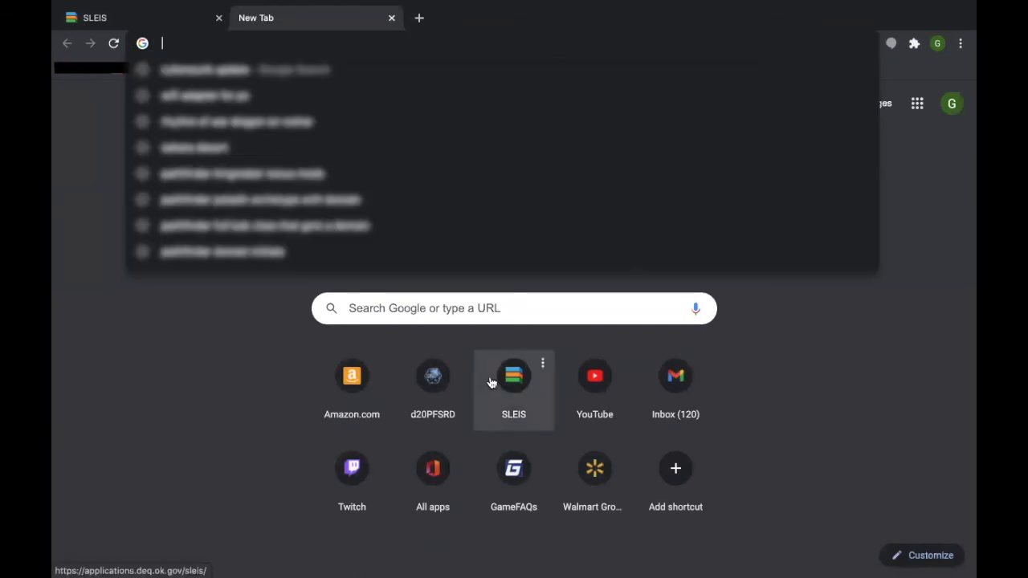
type("ok deq")
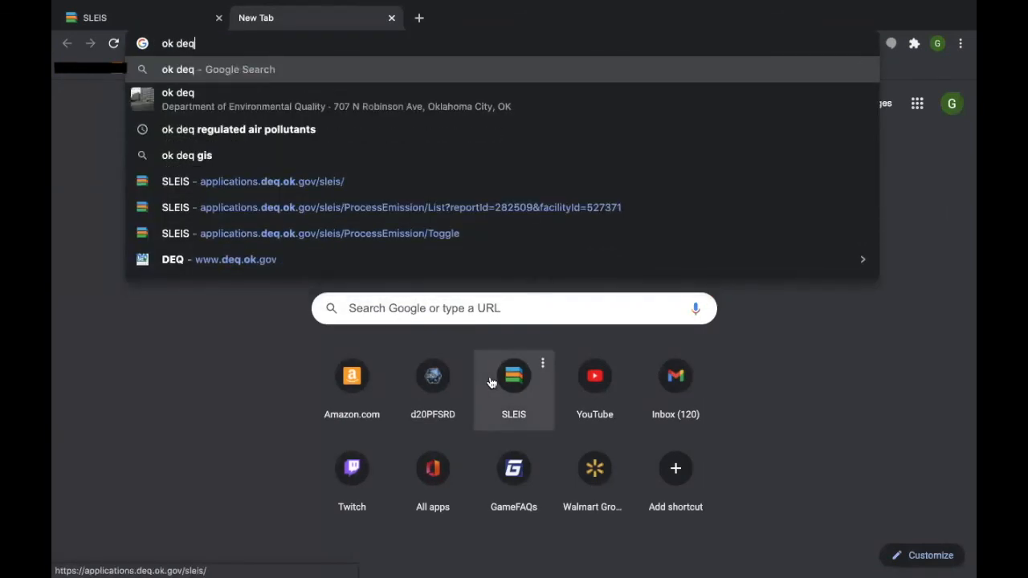
key("Return")
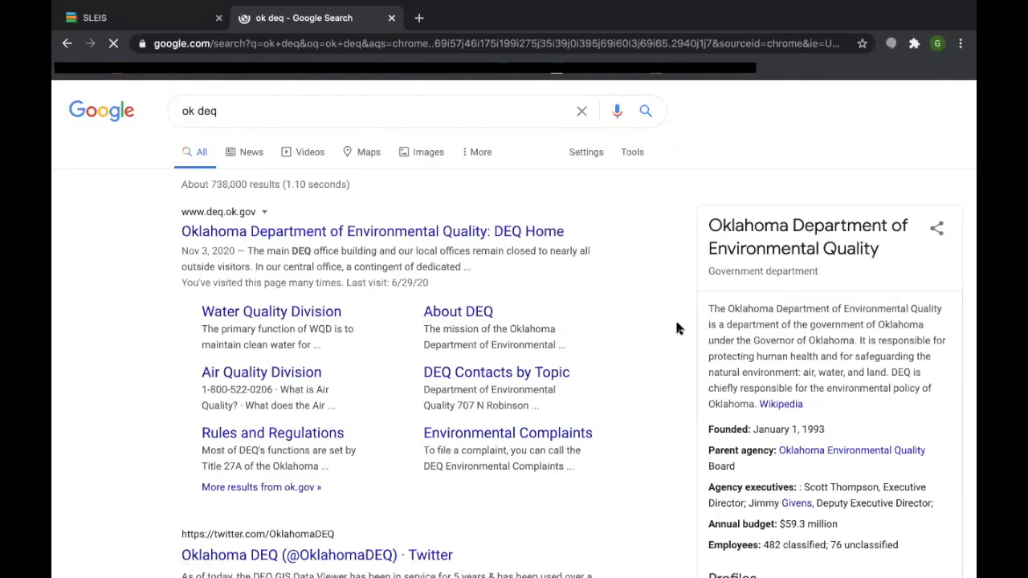
left_click(528, 234)
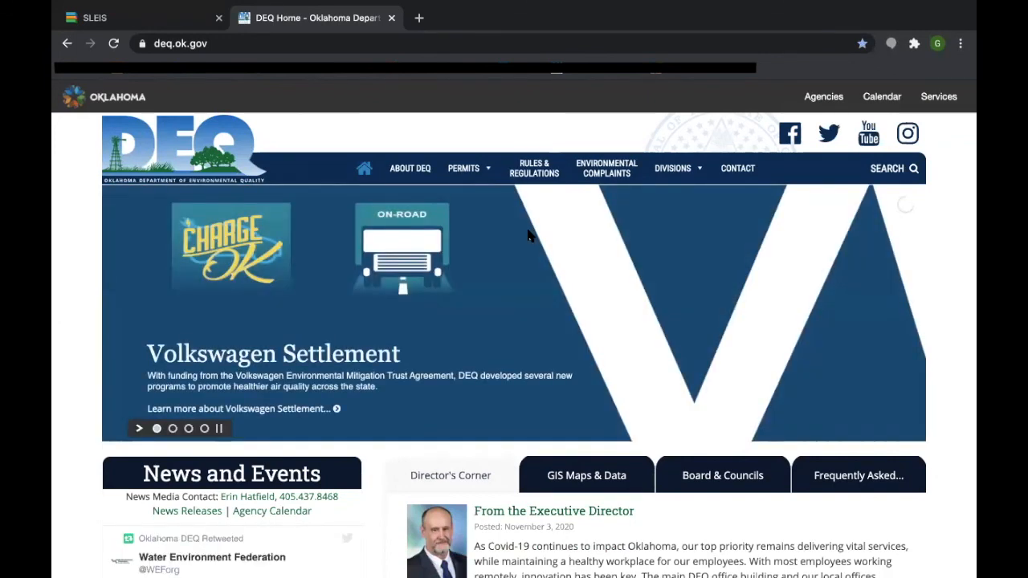
Go to the Air Quality Division's Emissions Inventory page, open the Emissions Inventory Workshop page and review its topics and webinars.
mouse_move(666, 176)
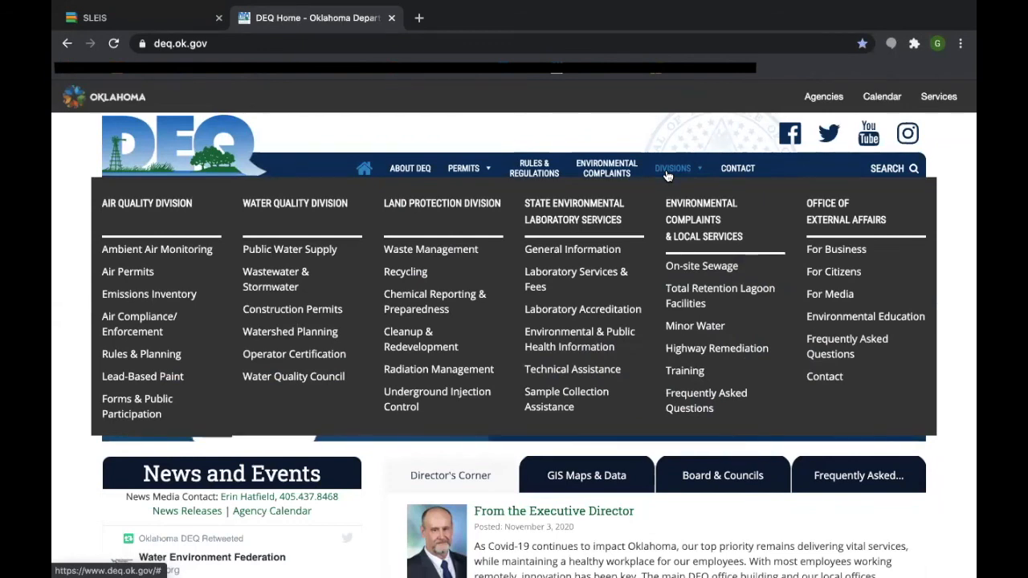
left_click(186, 297)
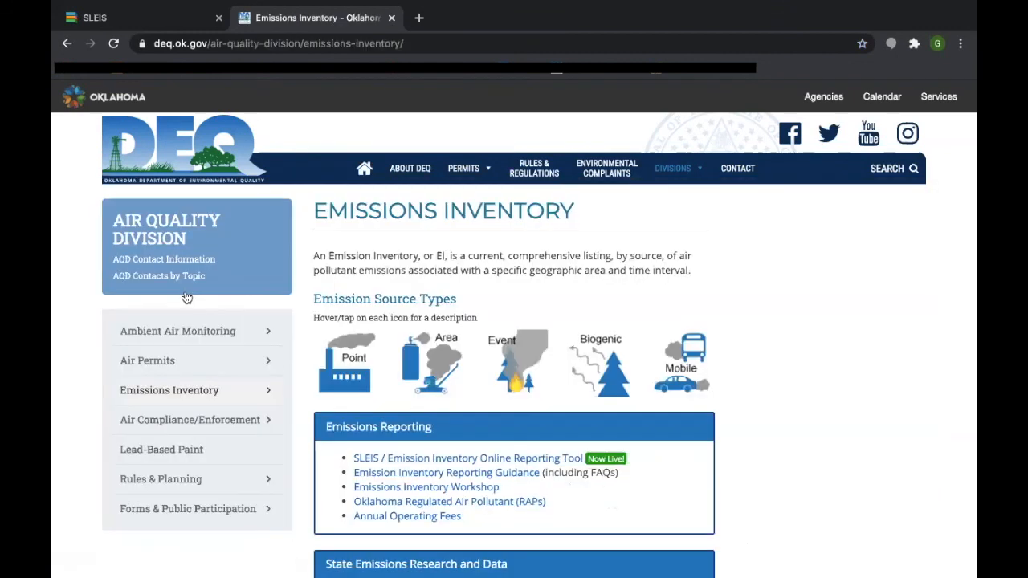
scroll(777, 281, "down", 2)
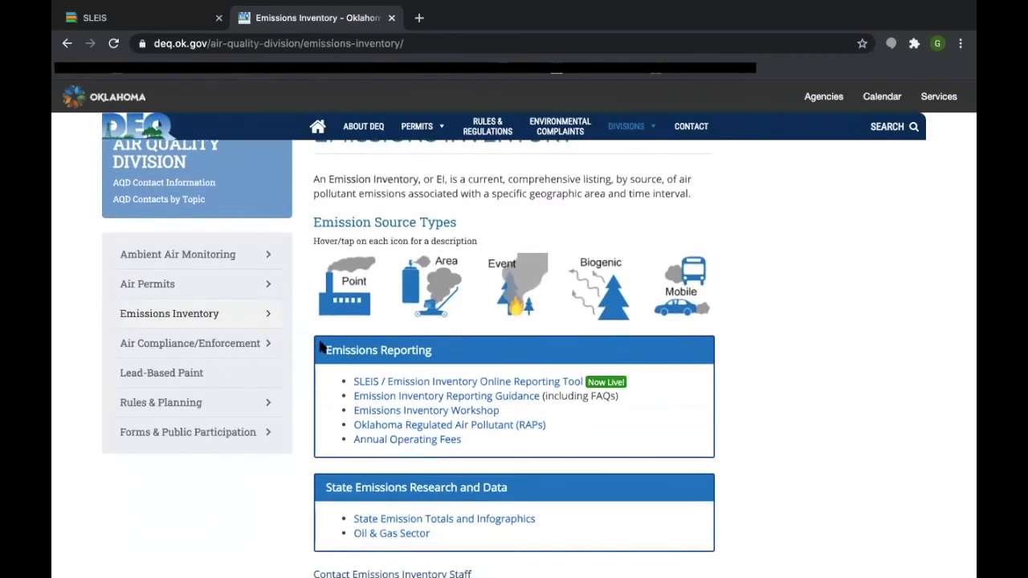
left_click(366, 414)
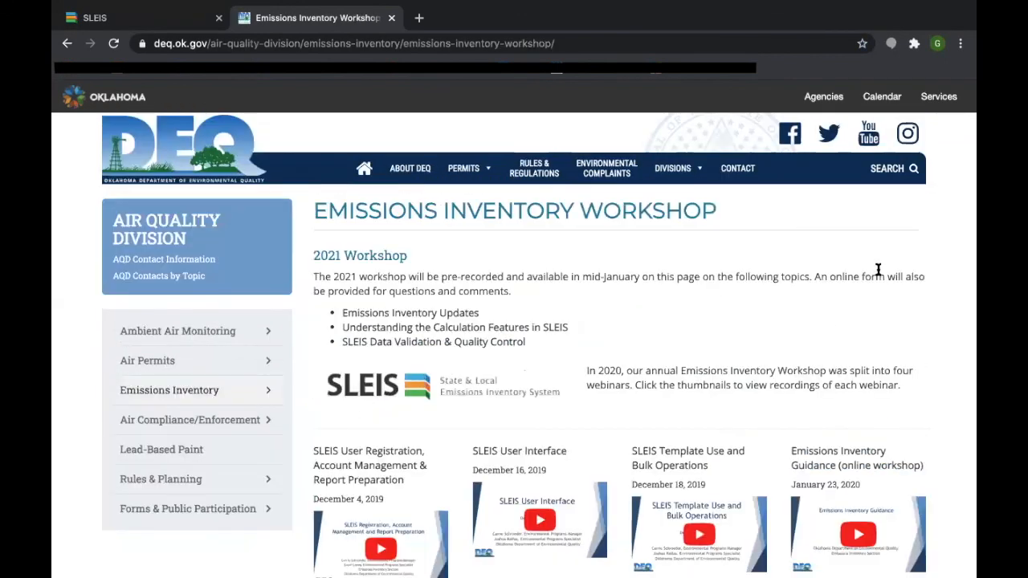
scroll(877, 270, "down", 2)
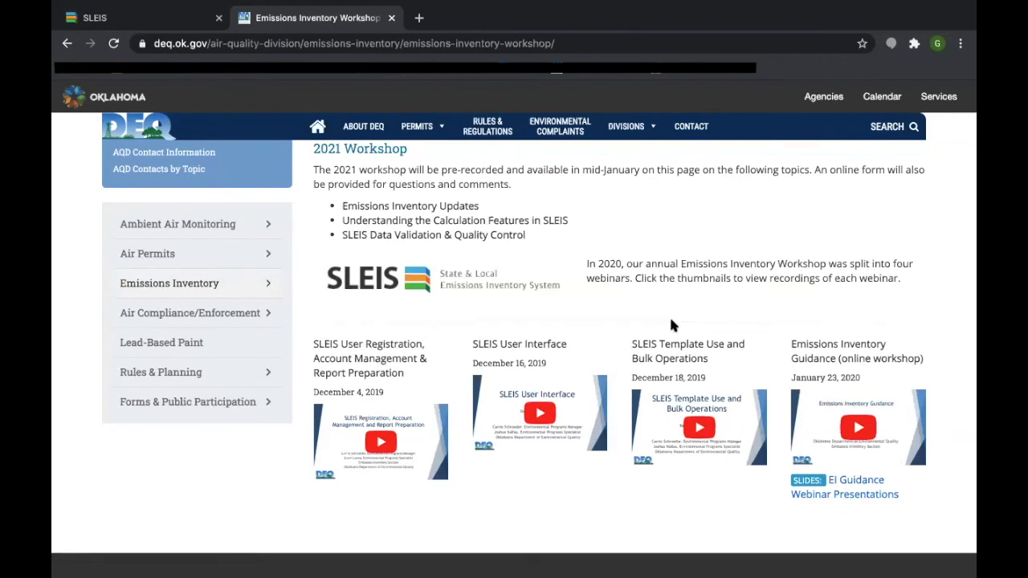
scroll(863, 323, "up", 1)
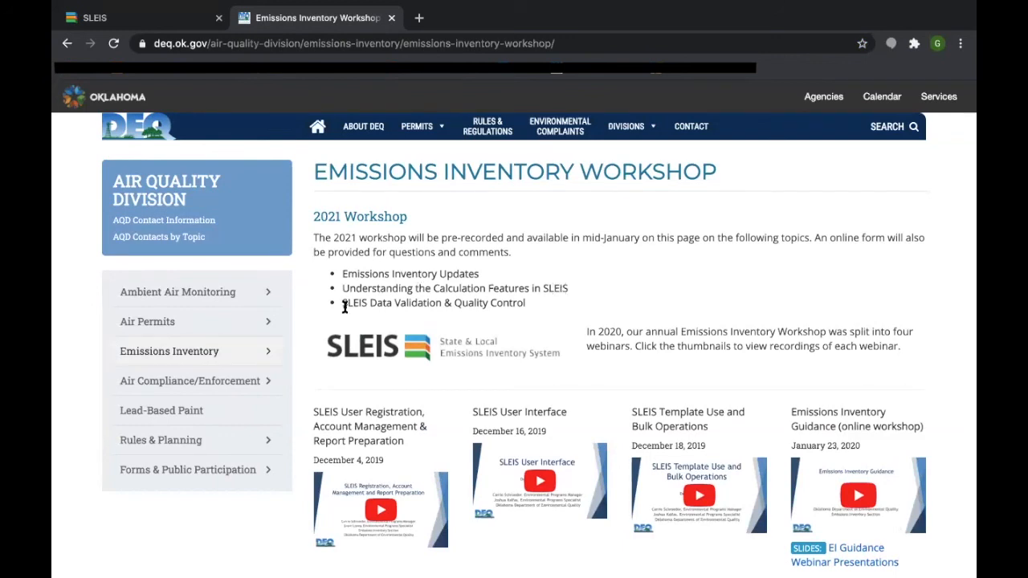
Open the Emissions Inventory Section's contact page and look through the general, program manager and staff contacts.
mouse_move(229, 350)
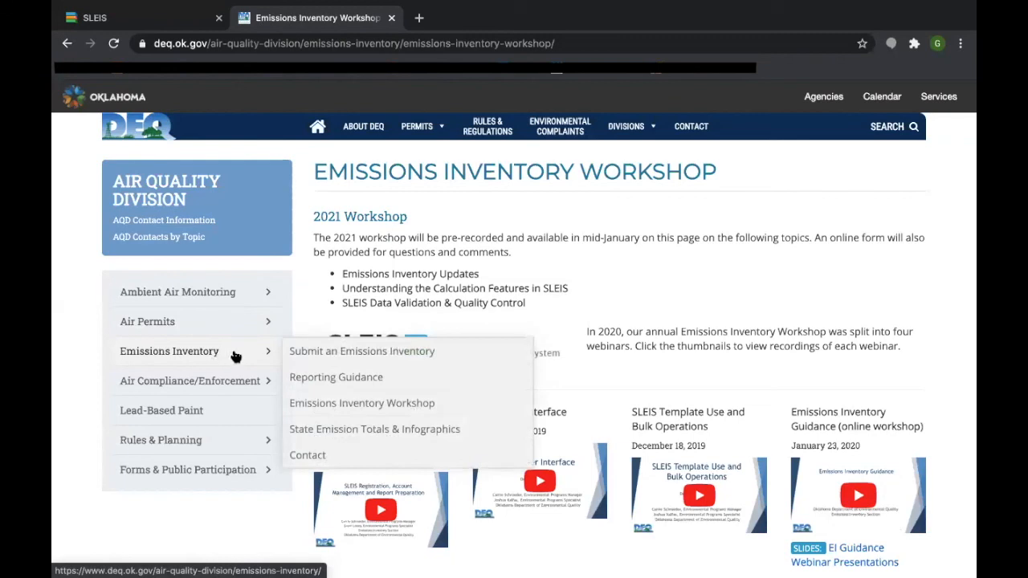
left_click(355, 455)
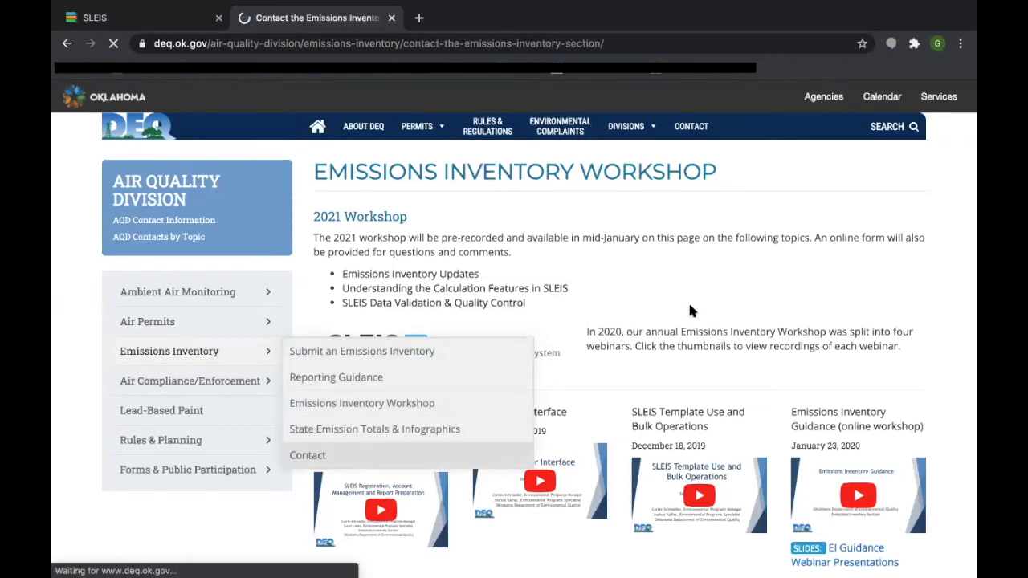
scroll(791, 269, "down", 3)
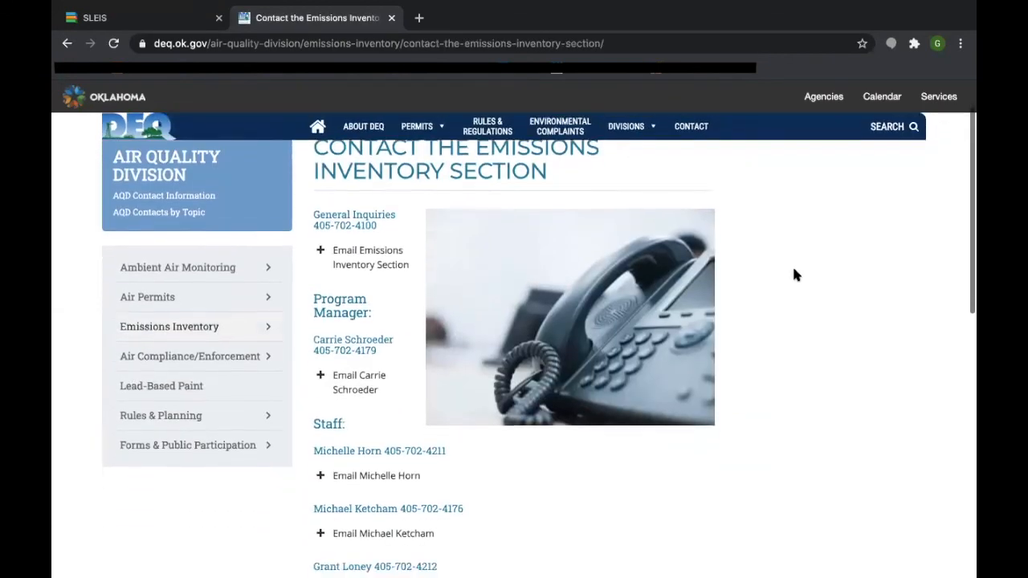
scroll(794, 275, "down", 2)
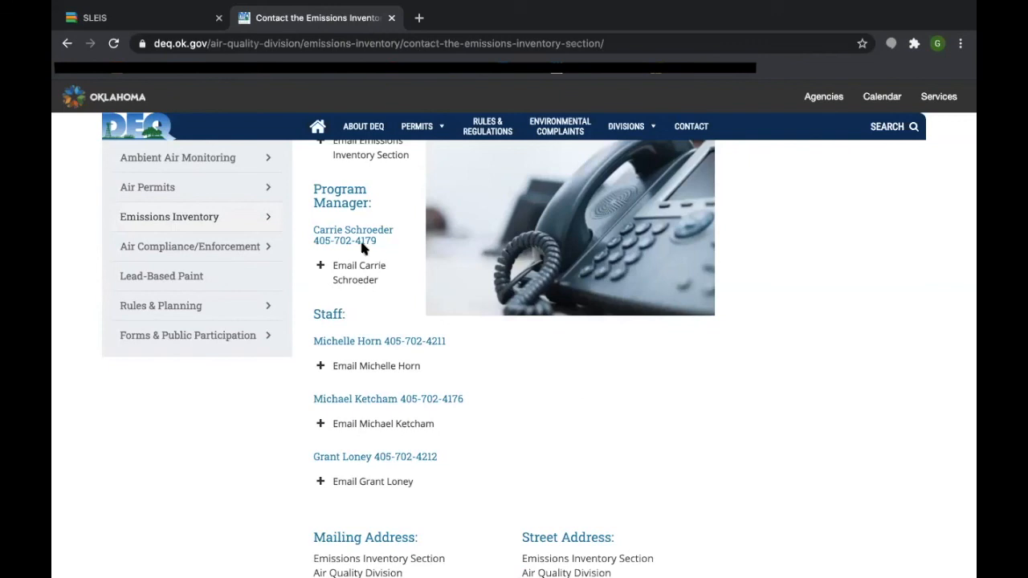
Switch back to SLEIS, open its home page and highlight the contact e-mail and phone number under Locked Accounts.
left_click(173, 20)
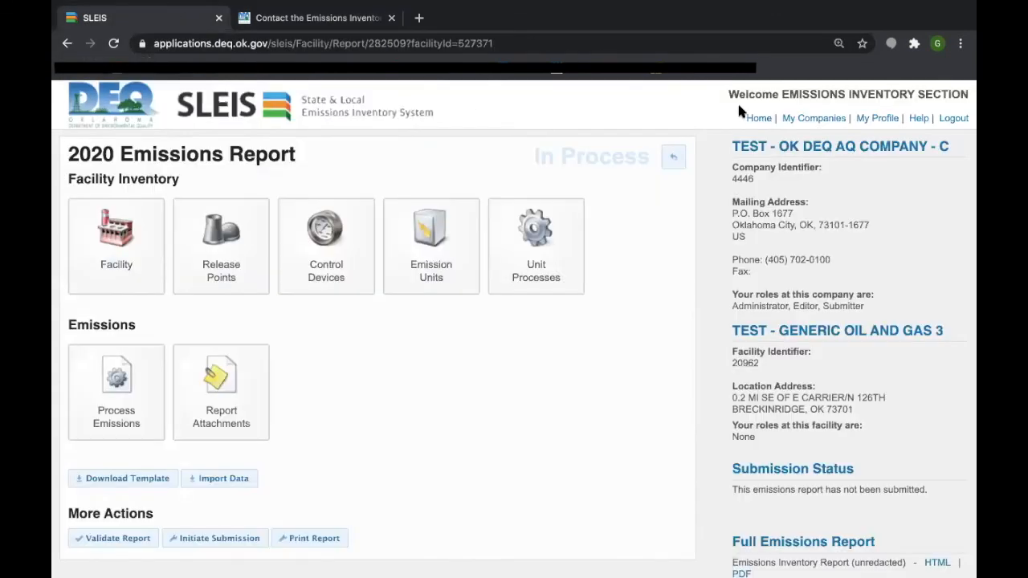
left_click(756, 118)
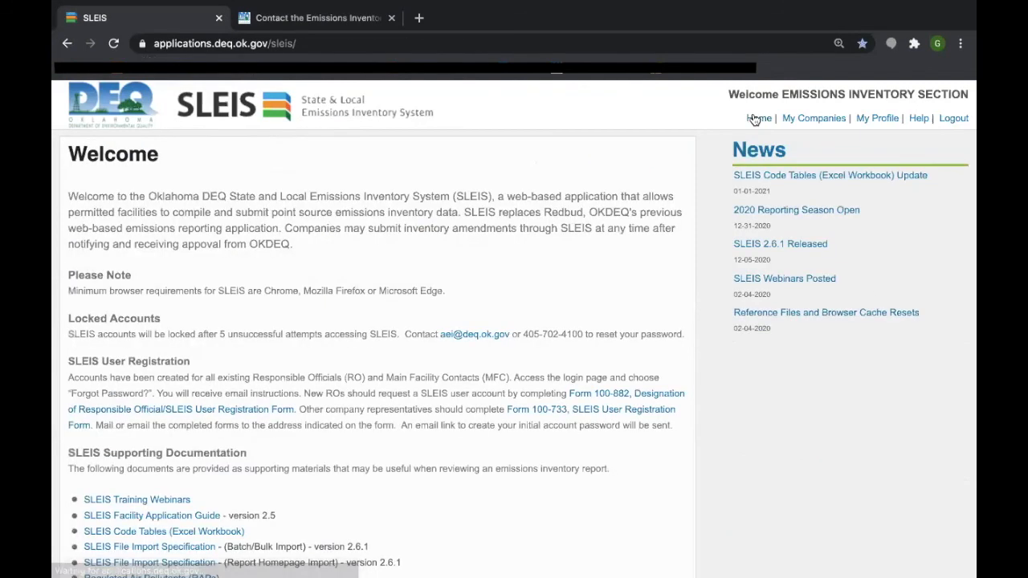
scroll(596, 201, "down", 1)
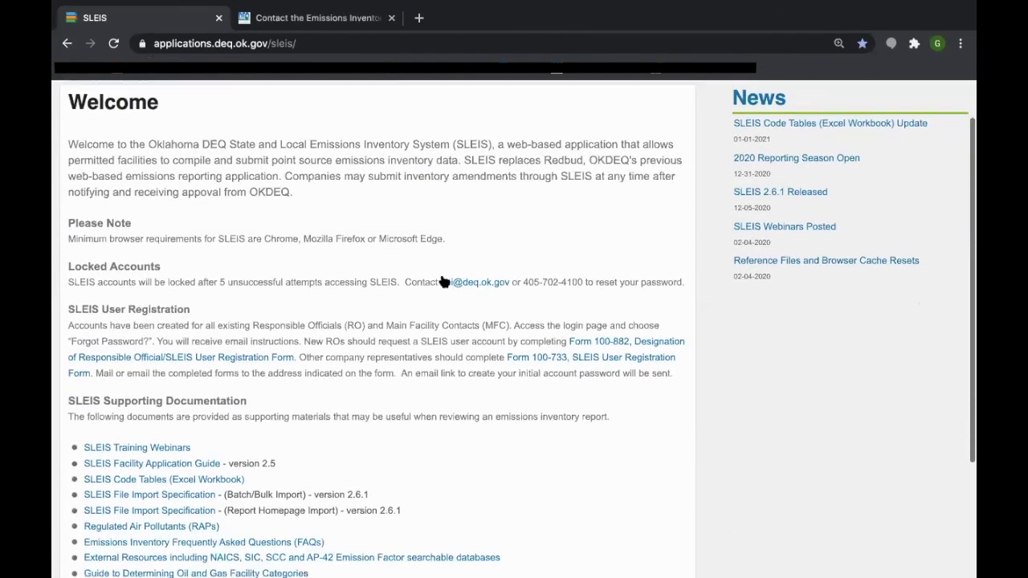
left_click_drag(417, 283, 508, 290)
left_click(508, 290)
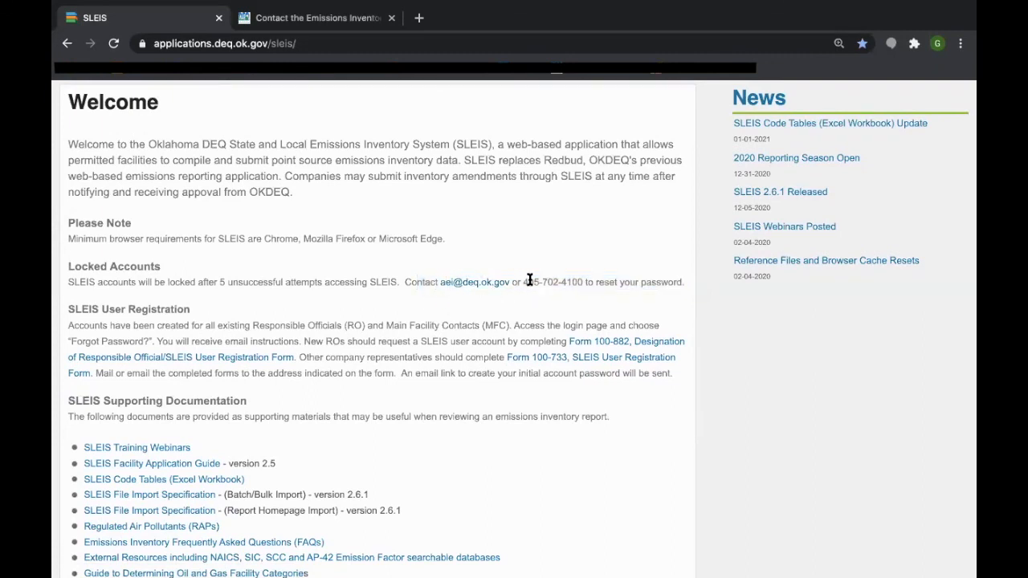
left_click_drag(525, 281, 579, 286)
left_click(547, 306)
Find the link for submitting general questions or comments and highlight the note about including contact information in the message.
scroll(548, 310, "down", 2)
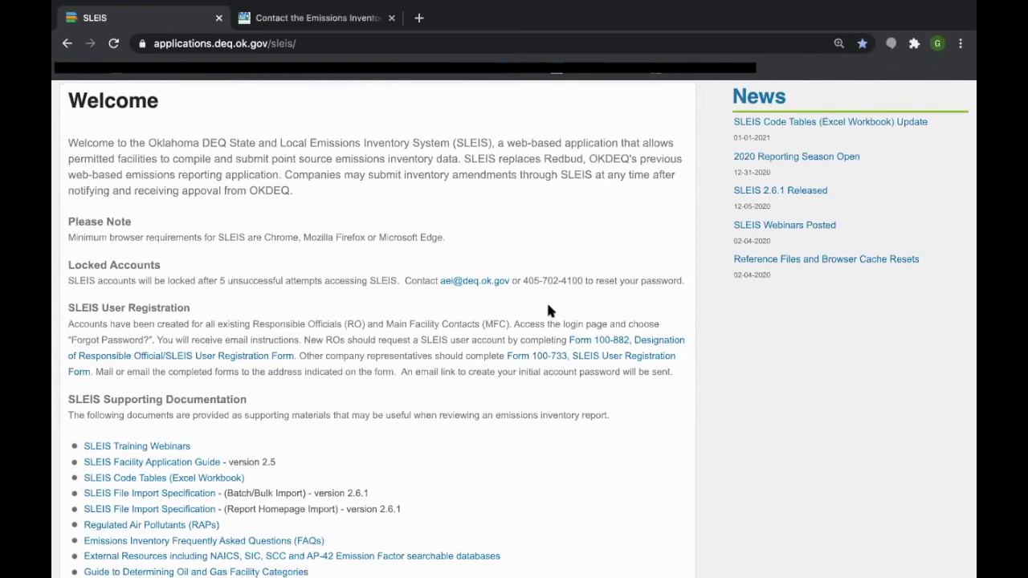
scroll(548, 310, "down", 3)
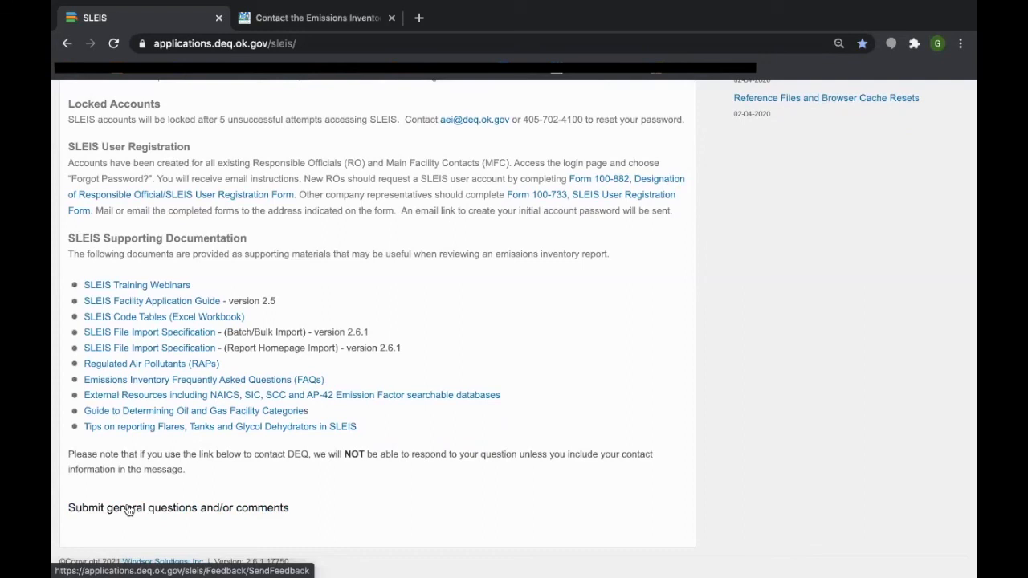
left_click_drag(313, 454, 407, 466)
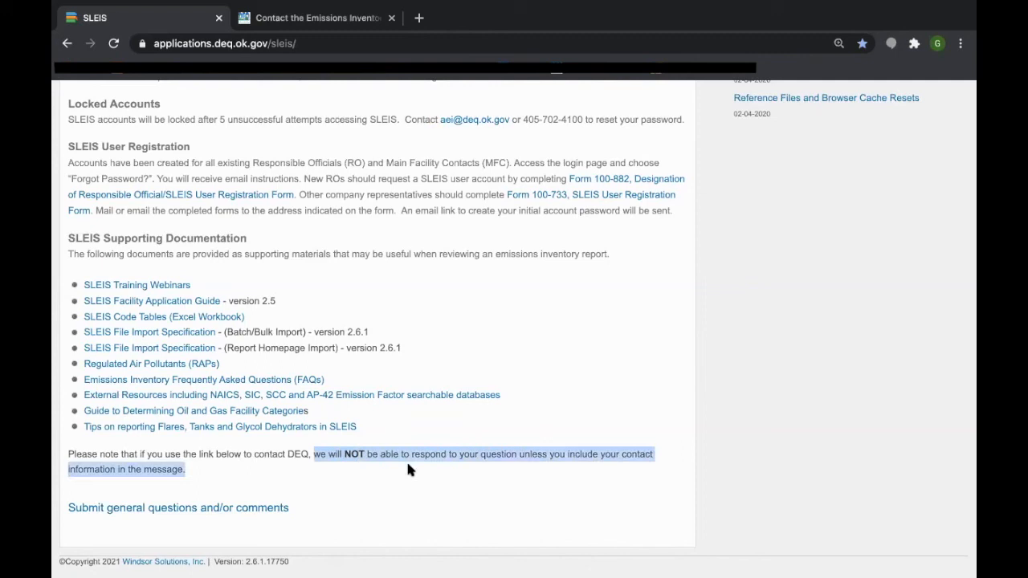
Switch to the DEQ website, open the Permit Guidance page under Air Permits and display its Oil and Natural Gas documents.
left_click(407, 465)
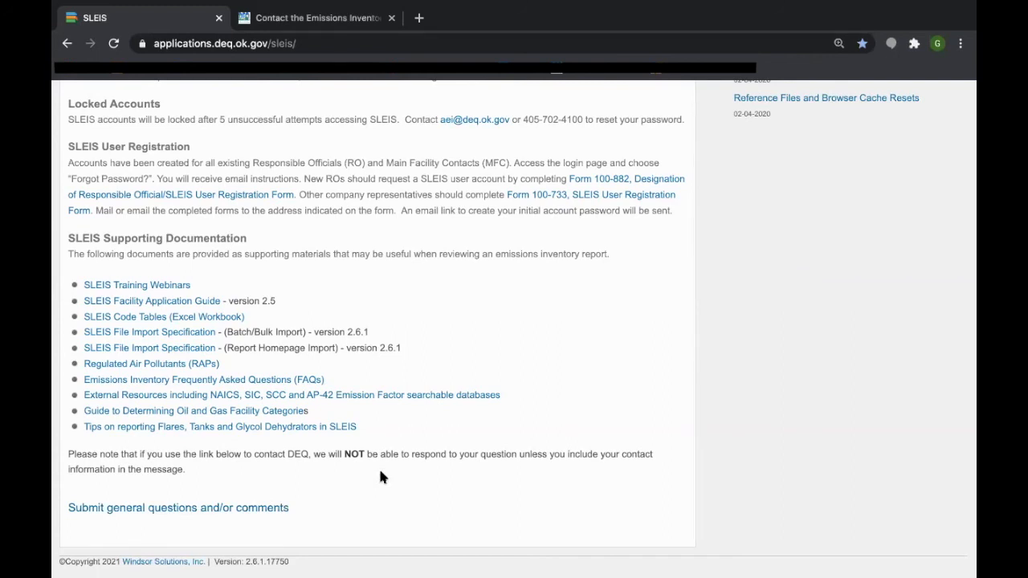
scroll(523, 472, "up", 3)
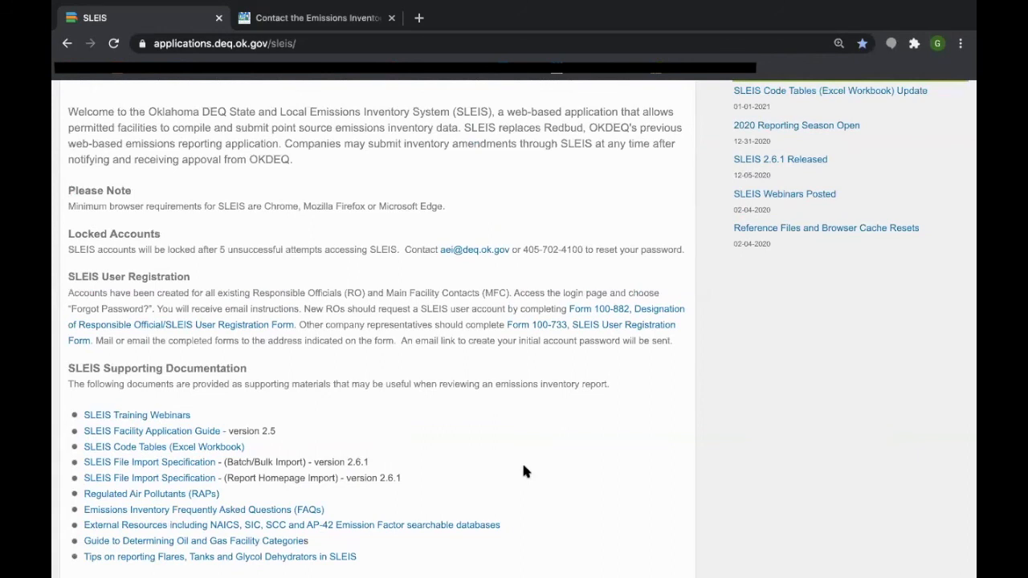
left_click(327, 19)
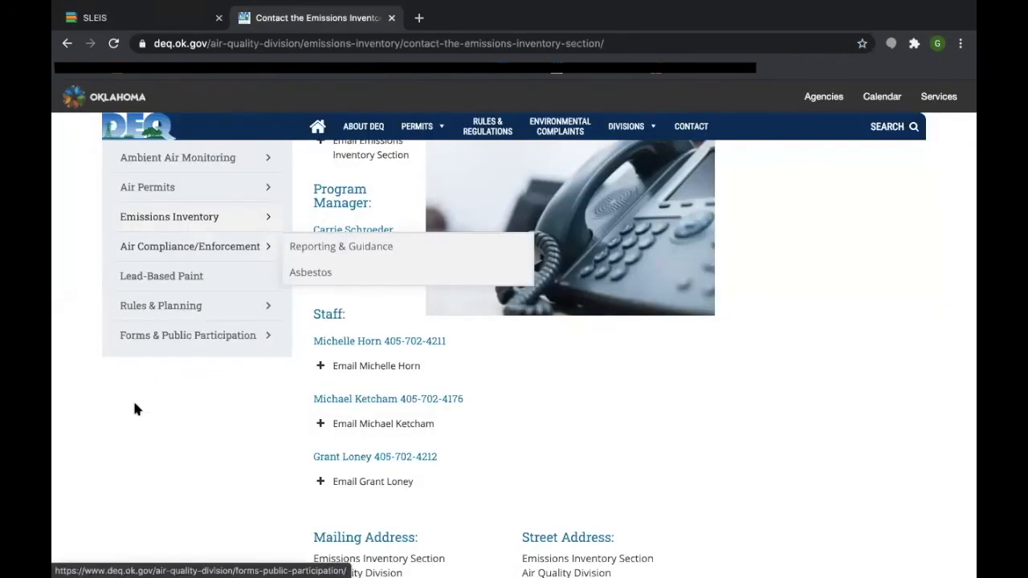
scroll(60, 402, "up", 2)
scroll(64, 412, "up", 2)
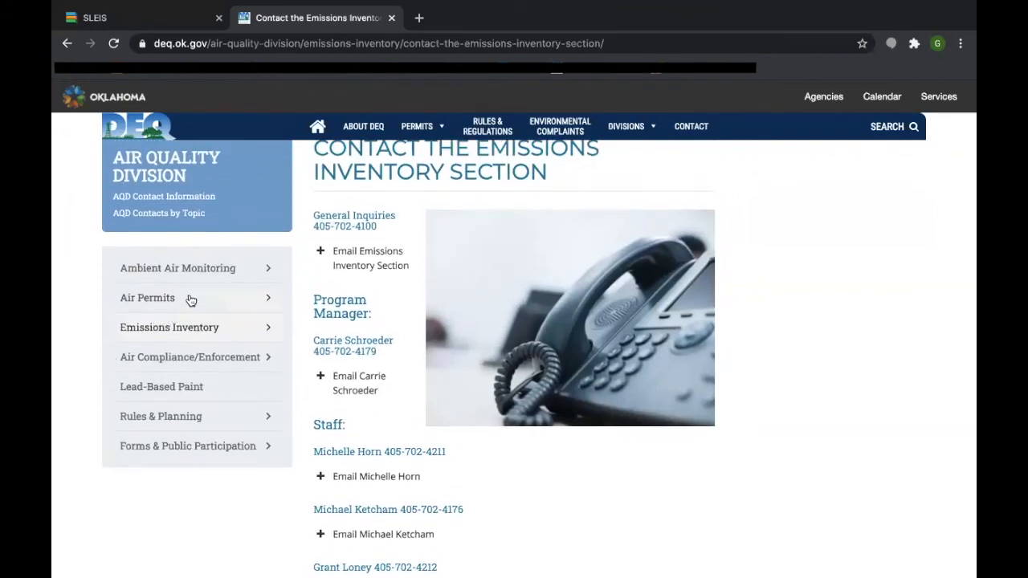
mouse_move(190, 301)
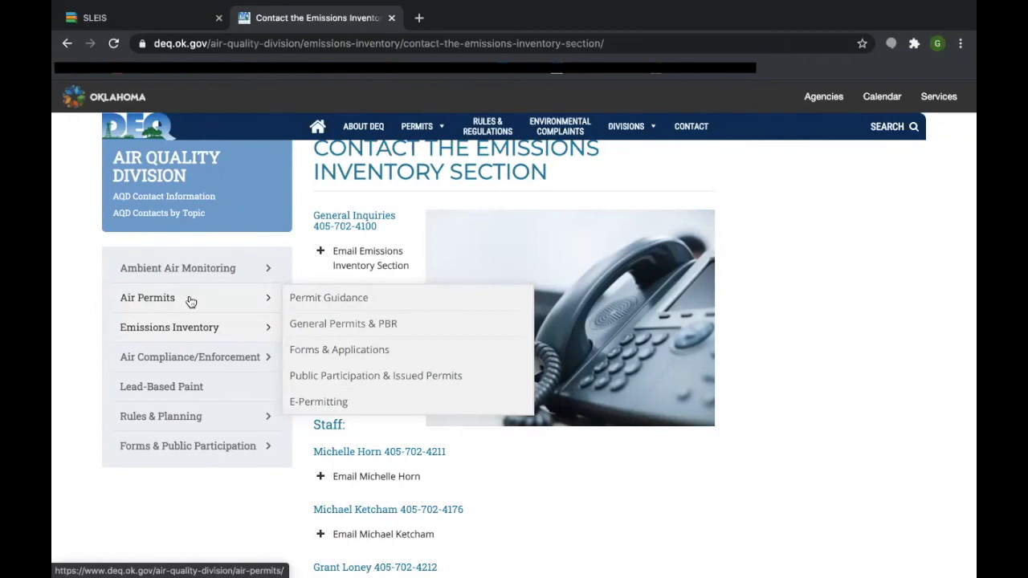
left_click(308, 299)
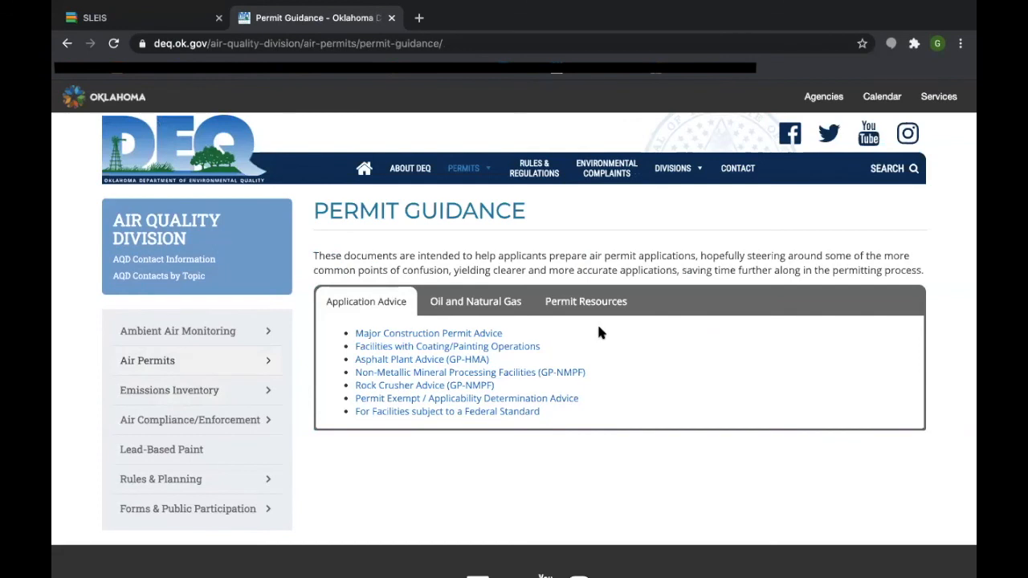
left_click(511, 306)
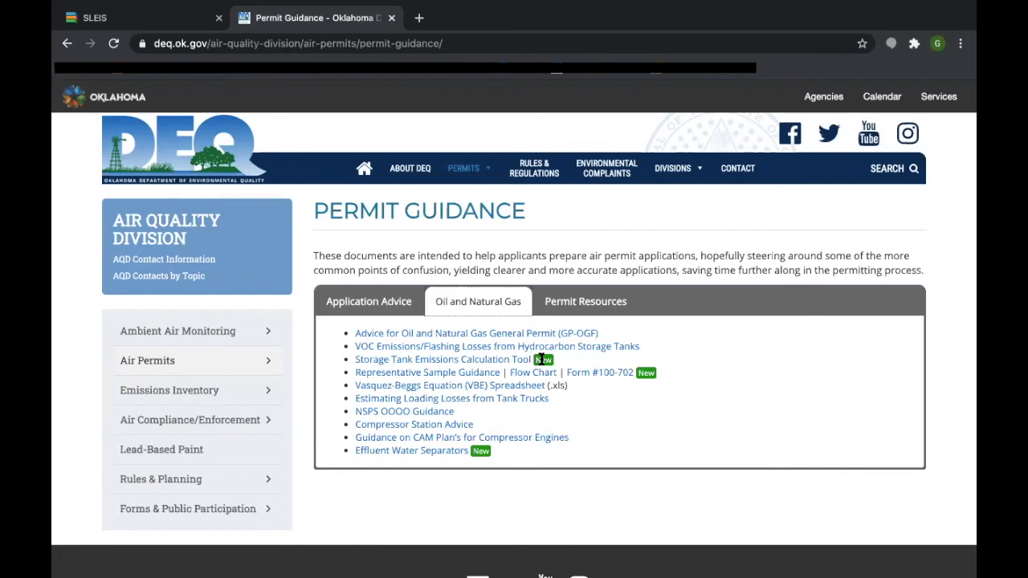
Reopen Permit Guidance from the Air Permits section and return to the Oil and Natural Gas list.
mouse_move(471, 172)
mouse_move(219, 362)
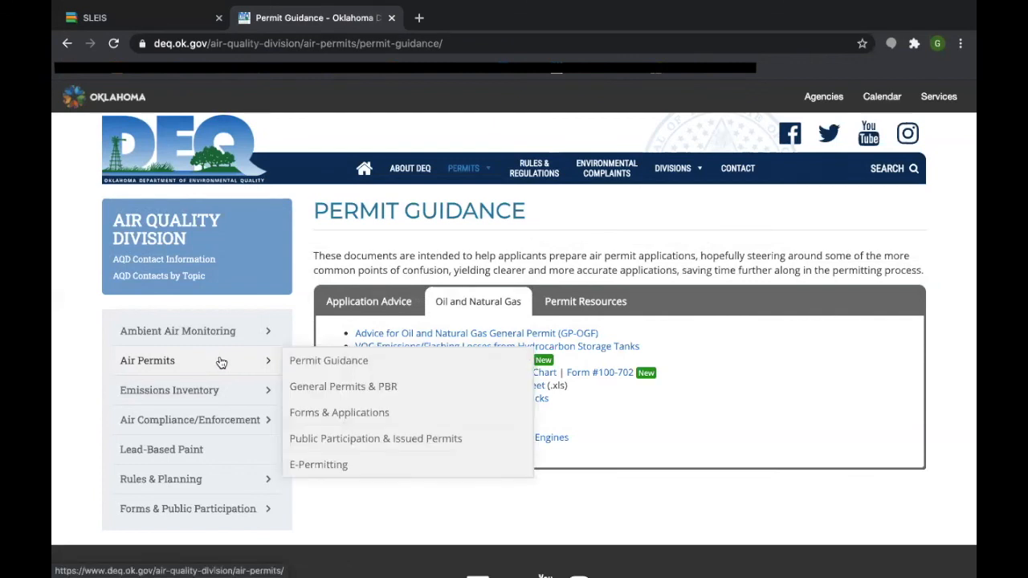
left_click(324, 368)
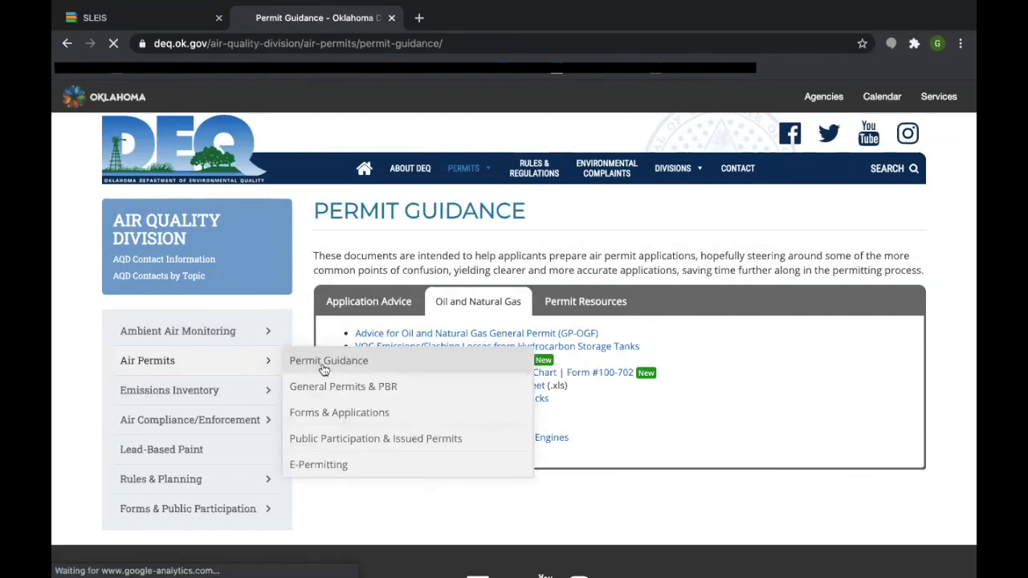
left_click(462, 305)
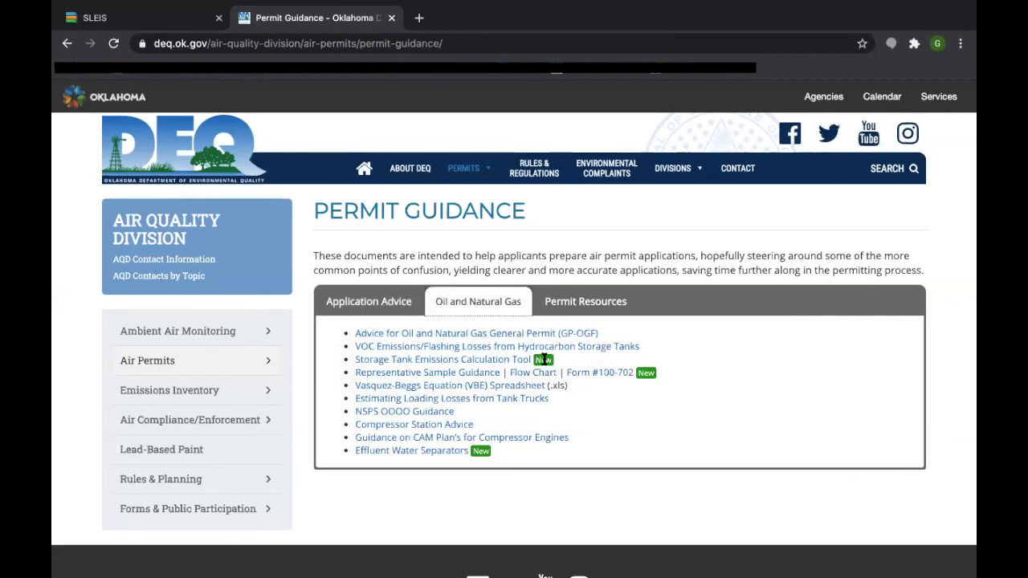
Open the Storage Tank Emissions Calculation Tool and look through its introduction and Terms and Conditions.
left_click(519, 364)
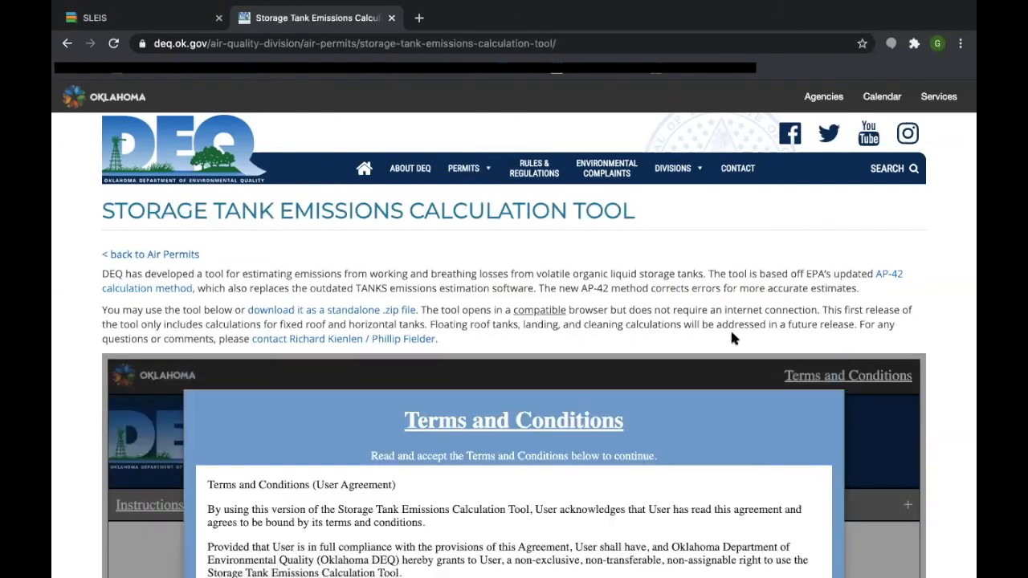
scroll(943, 276, "down", 5)
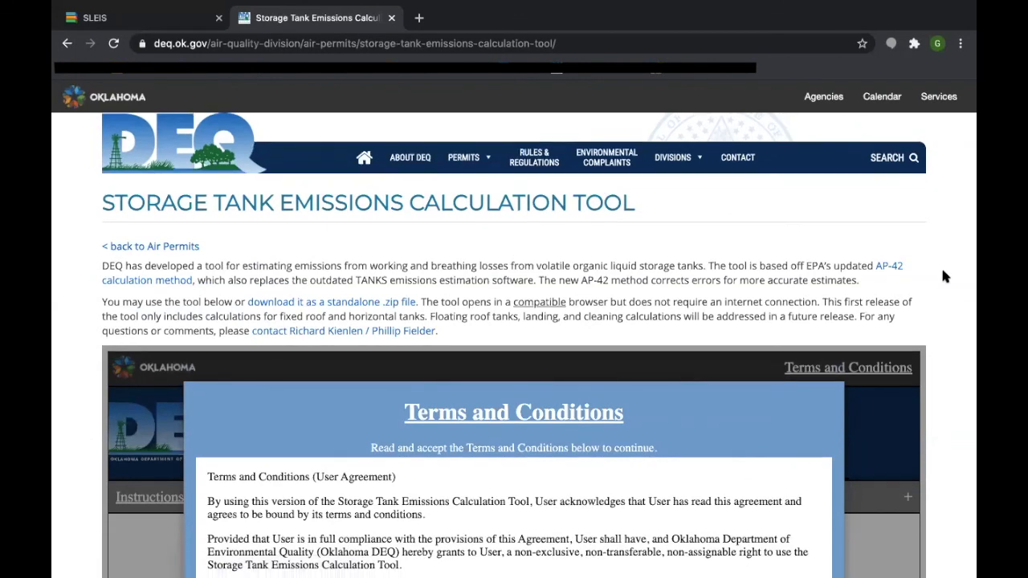
scroll(943, 276, "down", 5)
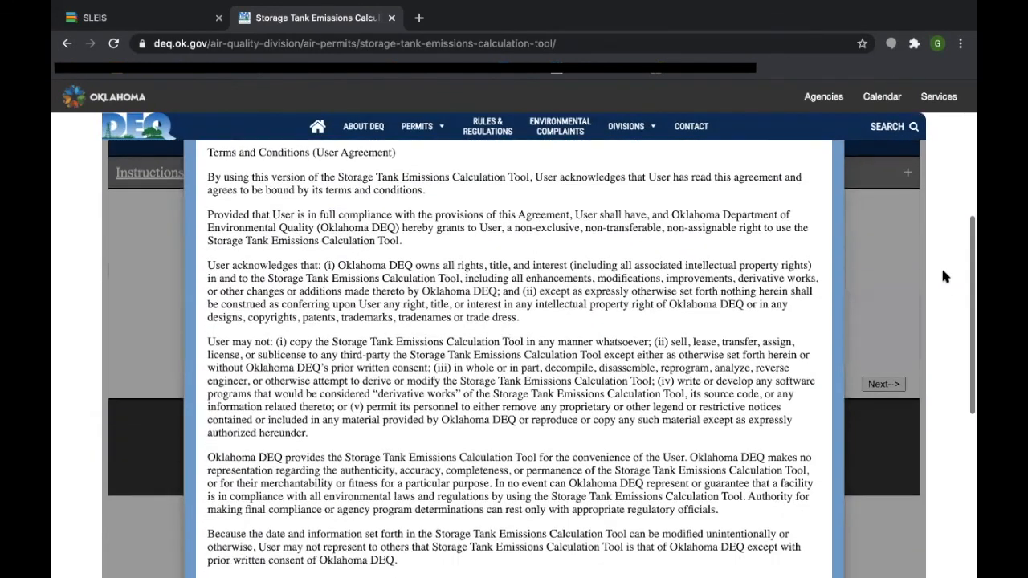
scroll(943, 276, "down", 3)
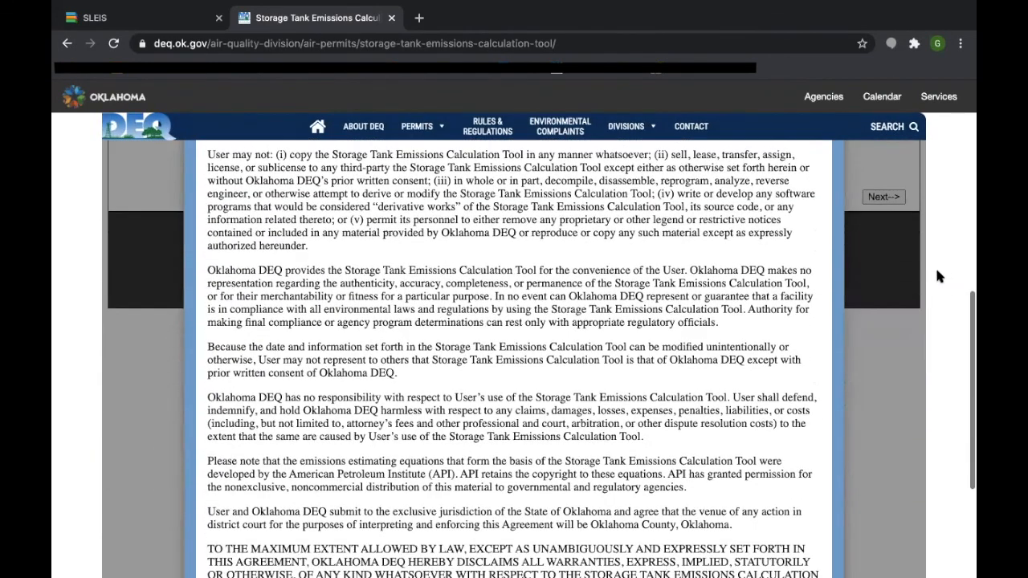
scroll(934, 276, "up", 4)
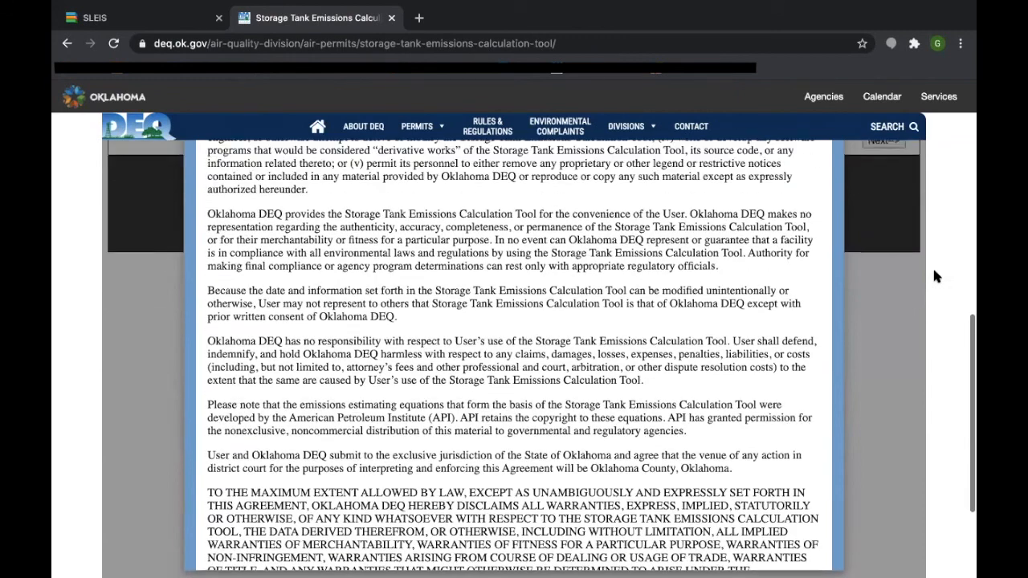
scroll(934, 277, "up", 3)
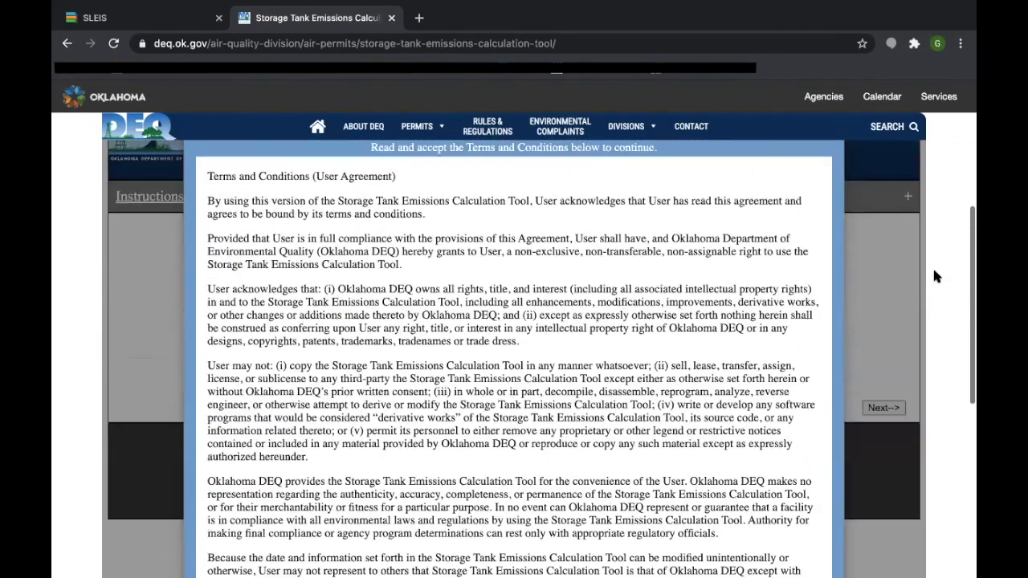